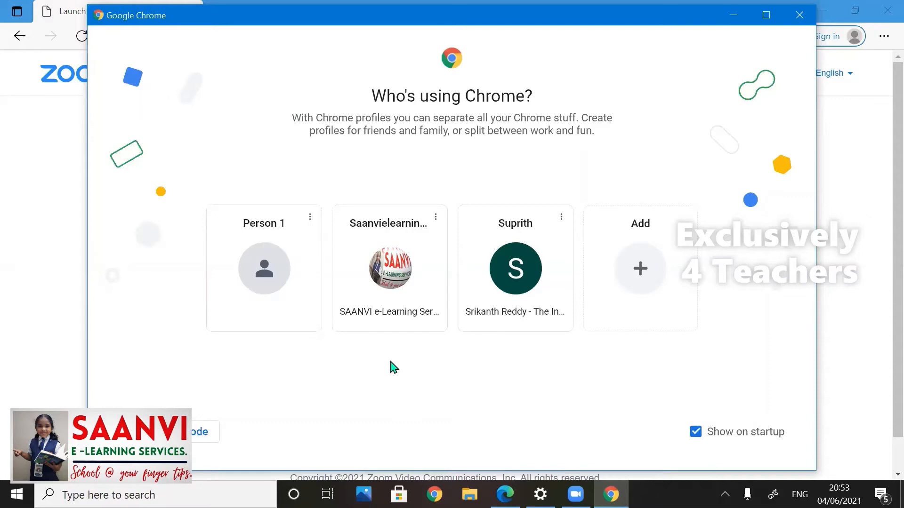
# Start Chrome with the SAANVI e-Learning Services profile and search the web for "chrome web store".
pyautogui.click(390, 285)
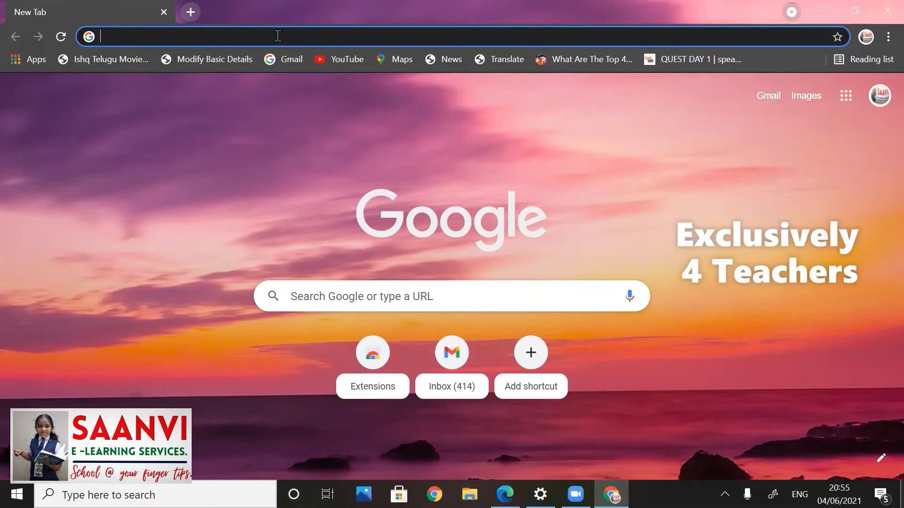
pyautogui.write('cr')
pyautogui.write('h')
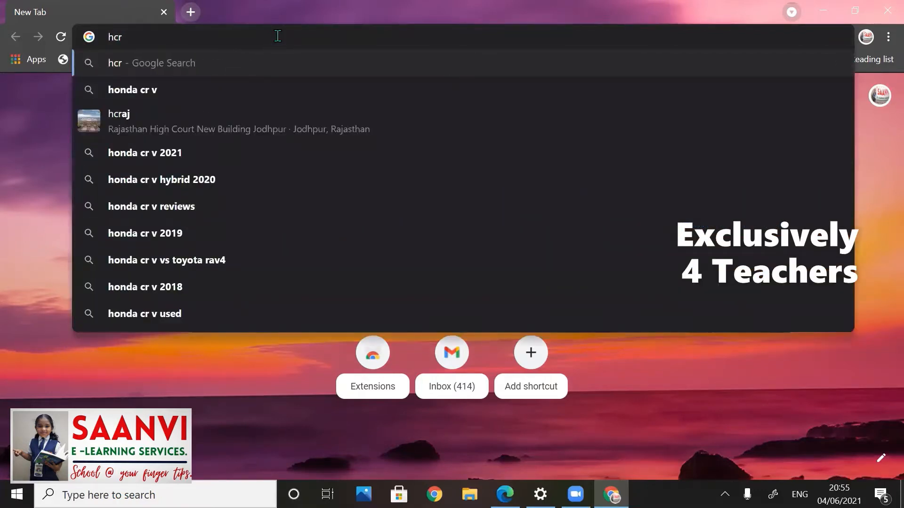
pyautogui.press('BackSpace')
pyautogui.press('Delete')
pyautogui.press('Delete')
pyautogui.write('chrome w')
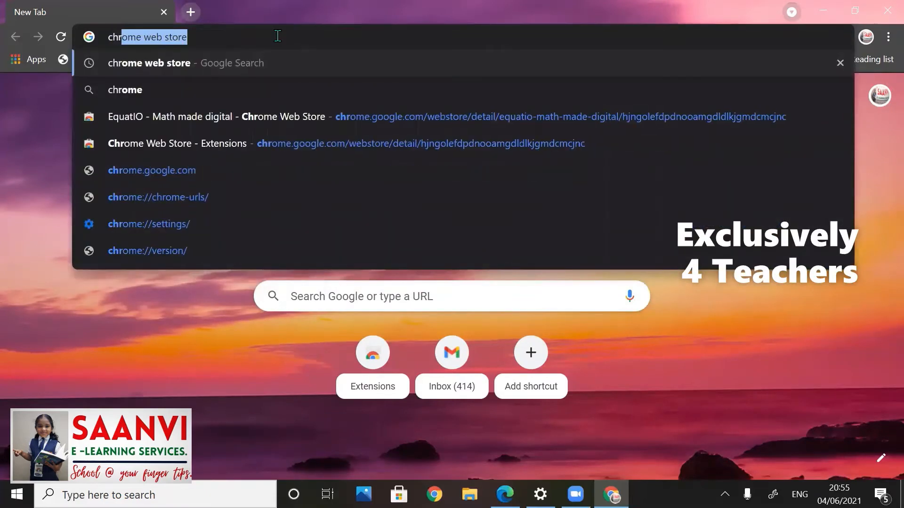
pyautogui.write('eb store')
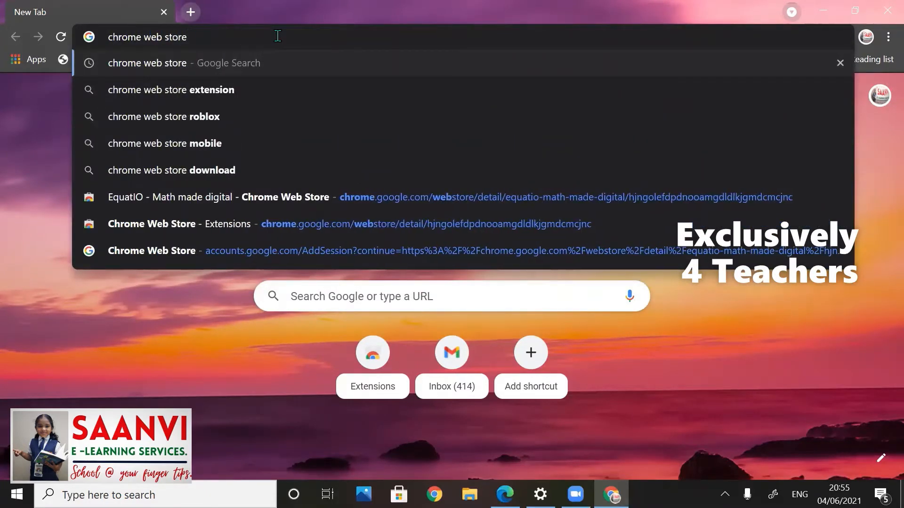
pyautogui.press('Return')
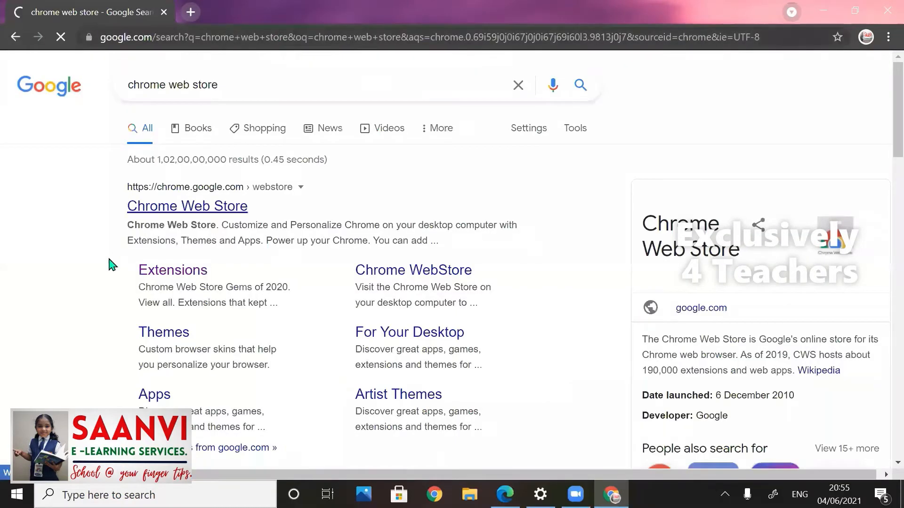
# Open the Chrome Web Store's Extensions page and go to EquatIO - Math made digital in the Online Education section.
pyautogui.click(179, 277)
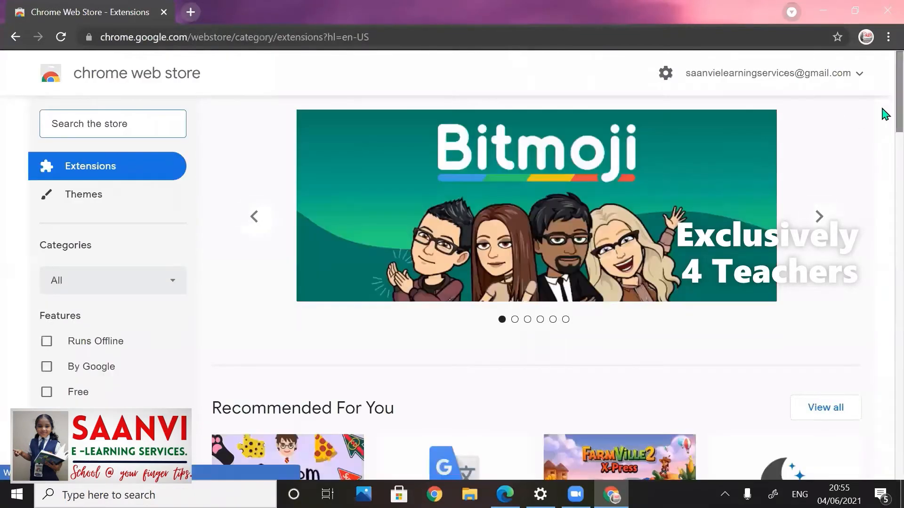
pyautogui.scroll(-3, 885, 132)
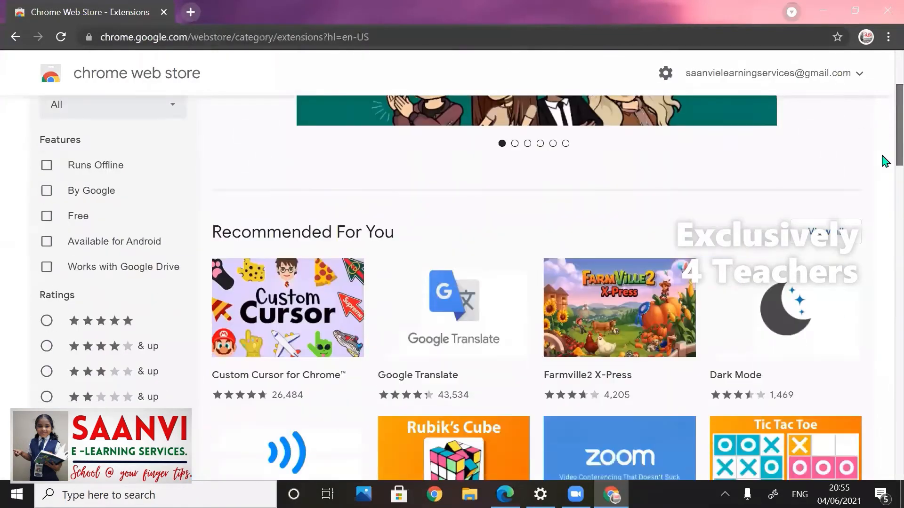
pyautogui.scroll(-10, 885, 179)
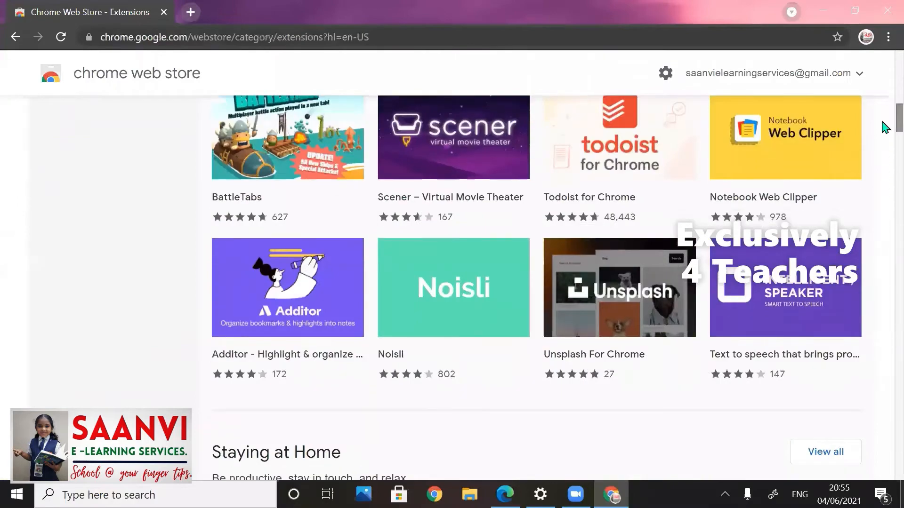
pyautogui.scroll(-14, 884, 128)
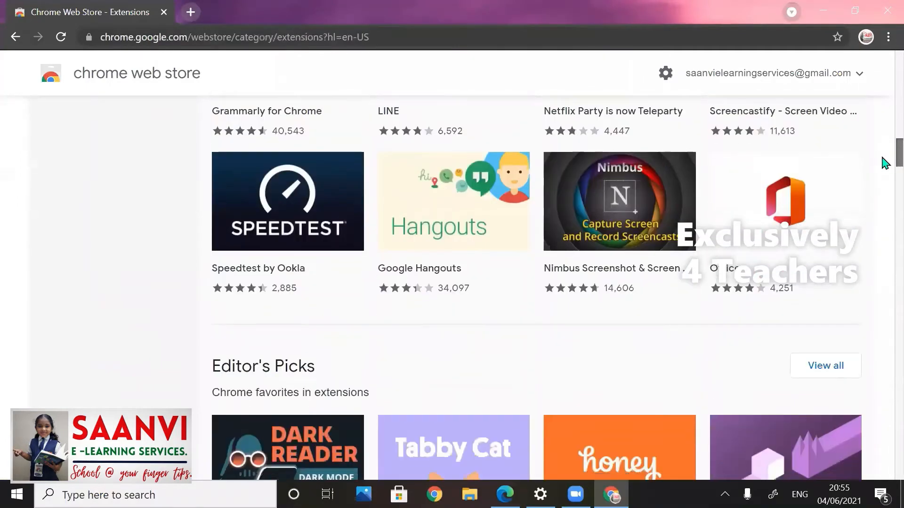
pyautogui.scroll(-18, 885, 179)
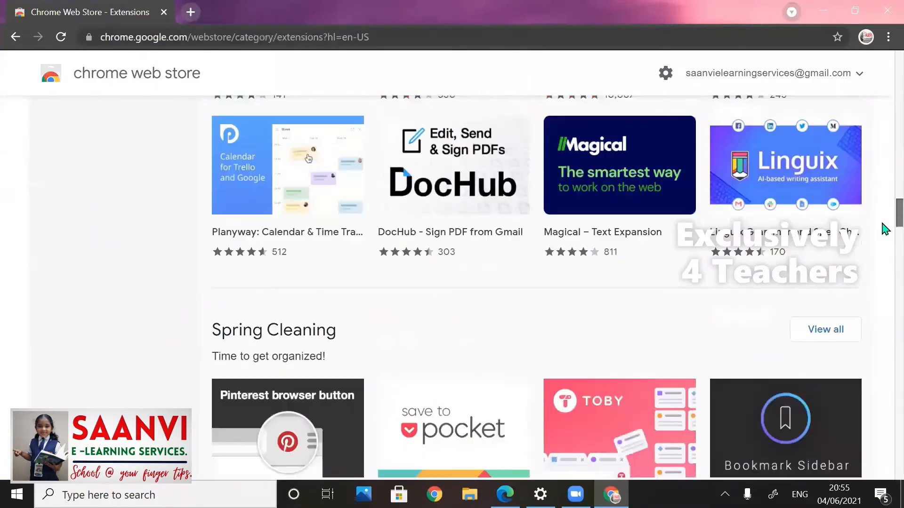
pyautogui.scroll(-12, 885, 234)
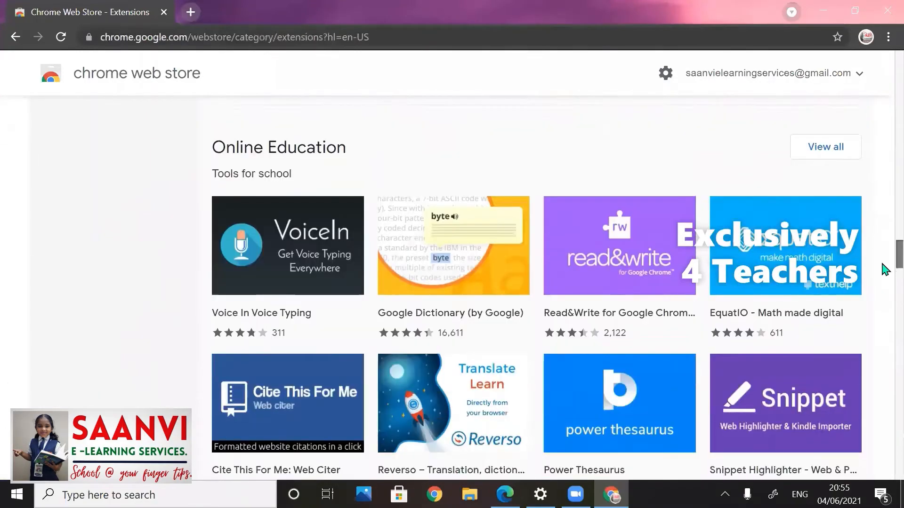
pyautogui.scroll(-1, 884, 272)
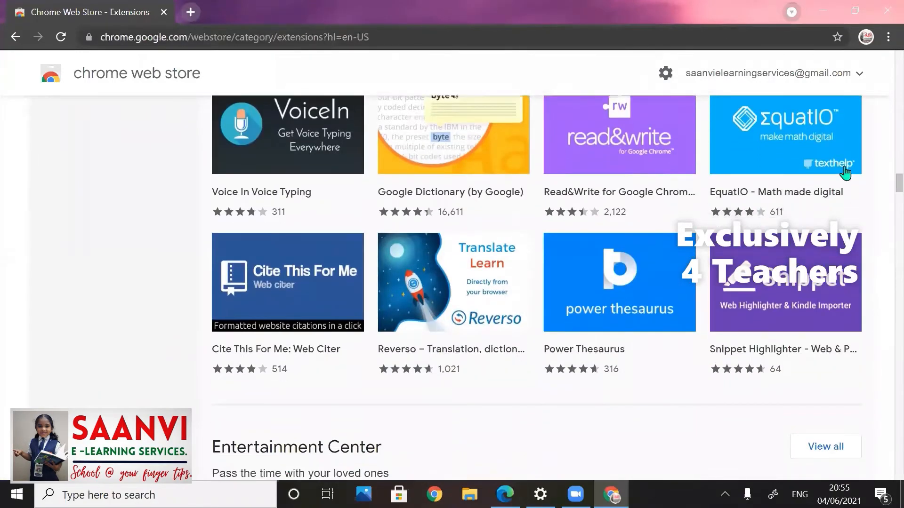
pyautogui.click(781, 149)
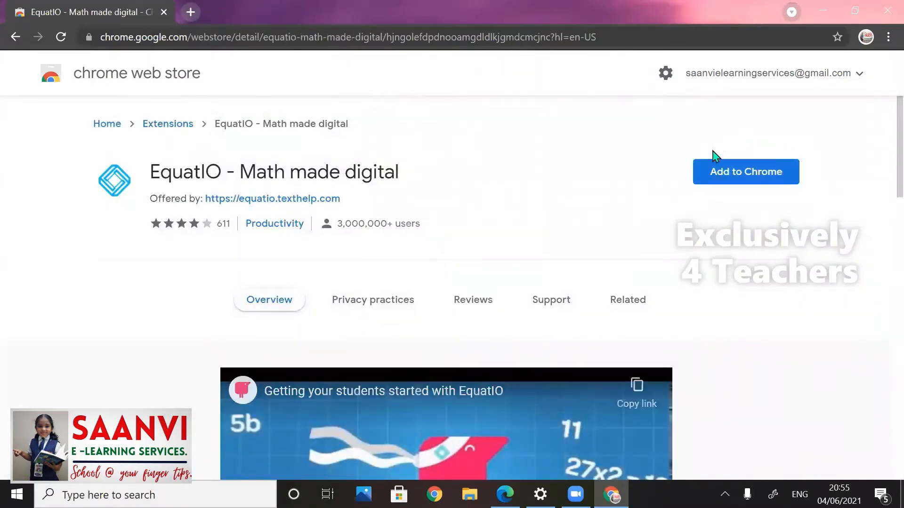
# Add the EquatIO - Math made digital extension to Chrome and confirm the installation.
pyautogui.click(727, 178)
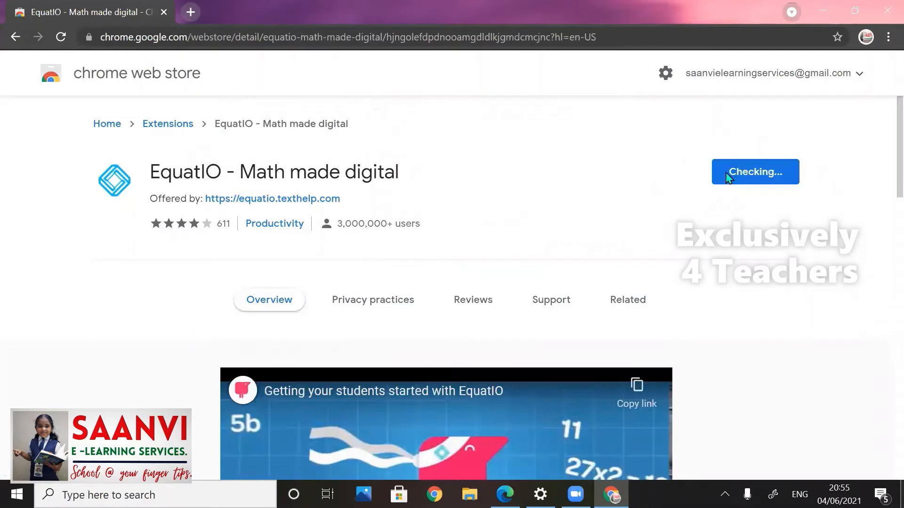
pyautogui.click(444, 178)
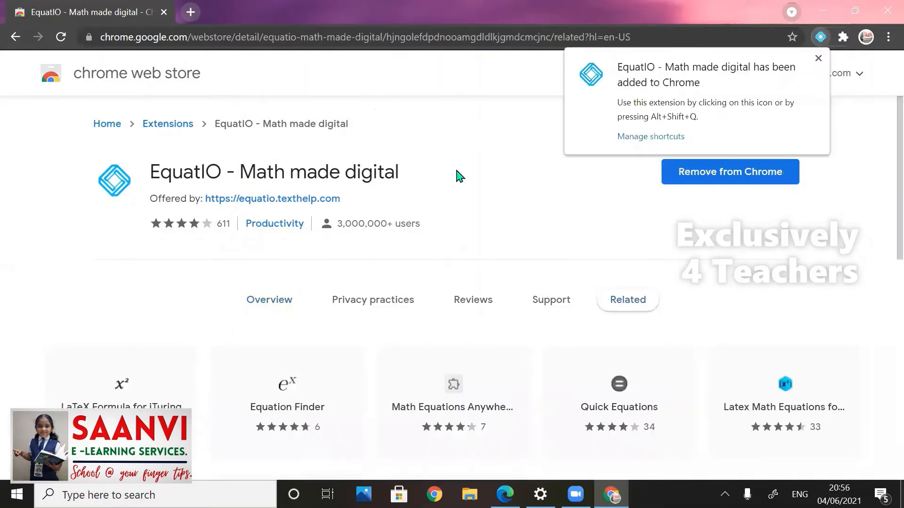
pyautogui.click(821, 41)
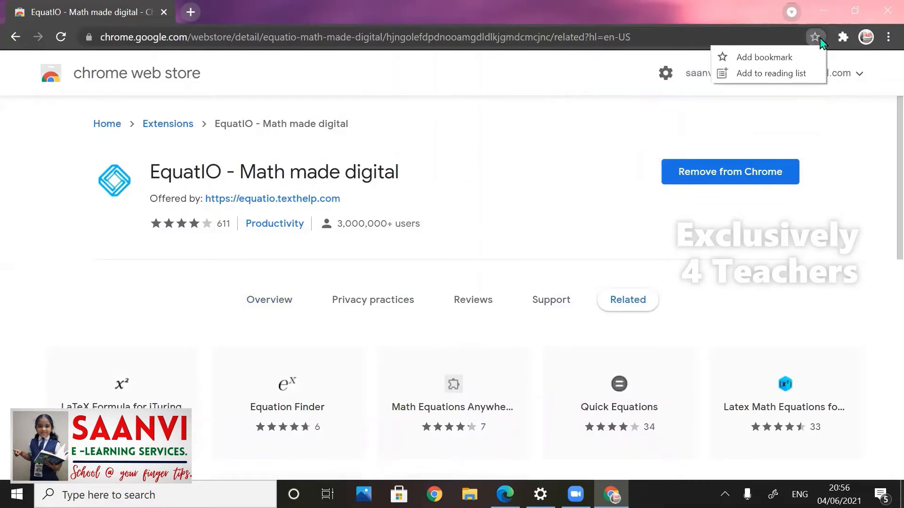
pyautogui.click(268, 99)
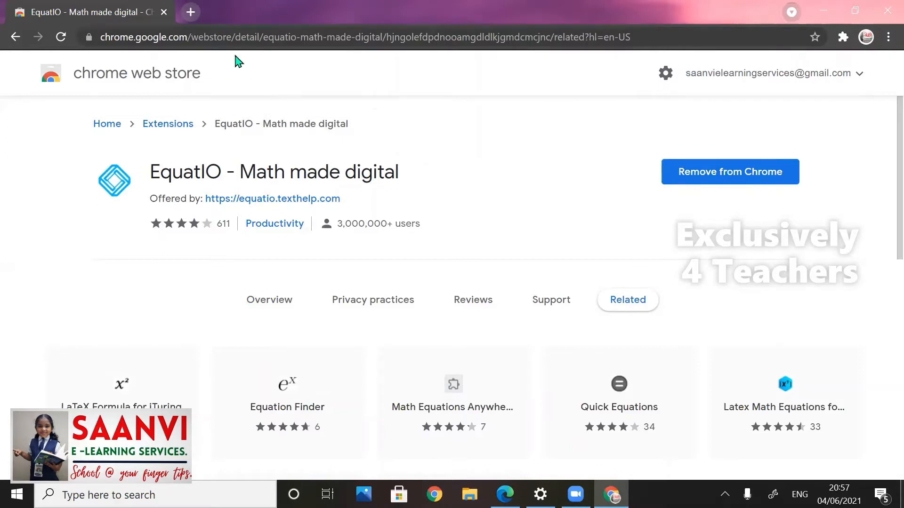
pyautogui.click(191, 12)
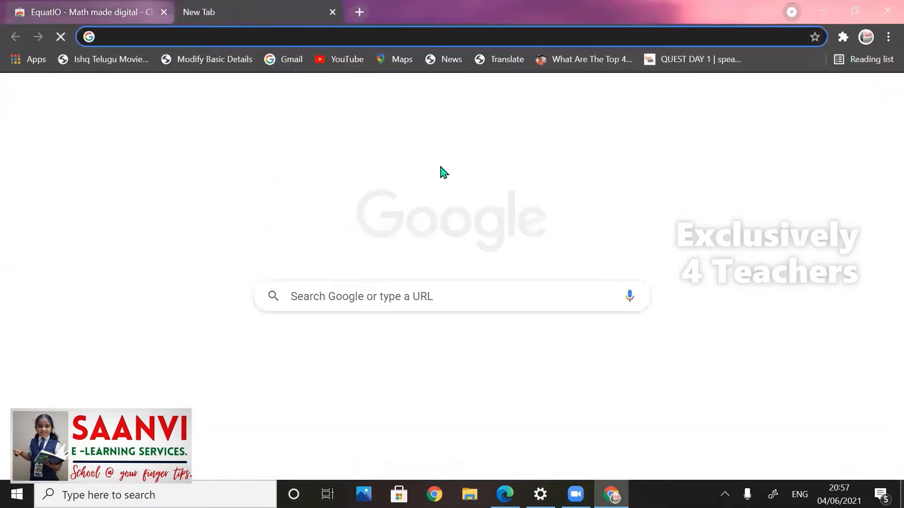
pyautogui.write('www')
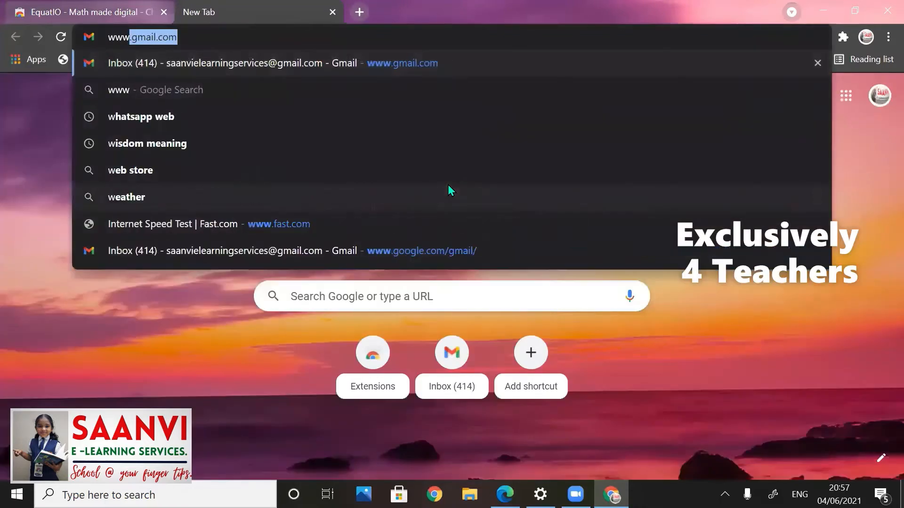
pyautogui.press('Return')
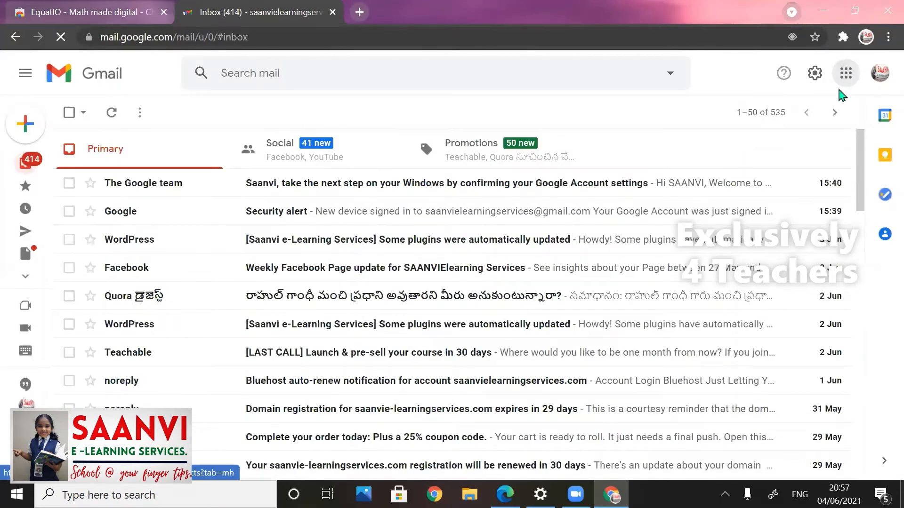
pyautogui.click(845, 76)
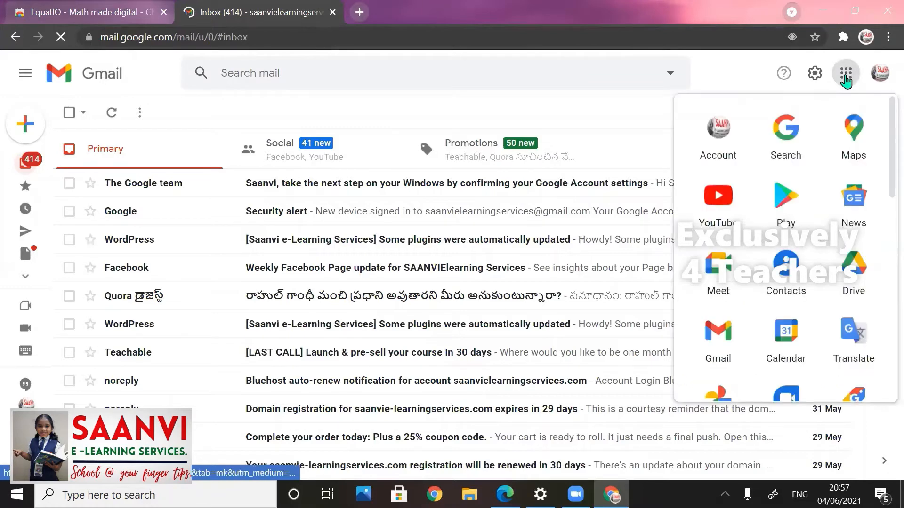
pyautogui.click(850, 283)
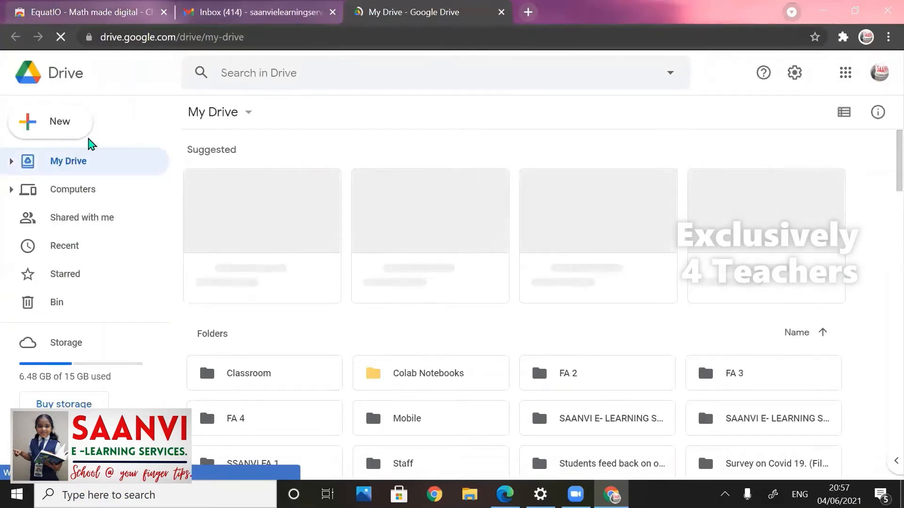
# Create a new Google Form from Drive and use "9th Mathematics FA1" as both its title and file name.
pyautogui.click(58, 125)
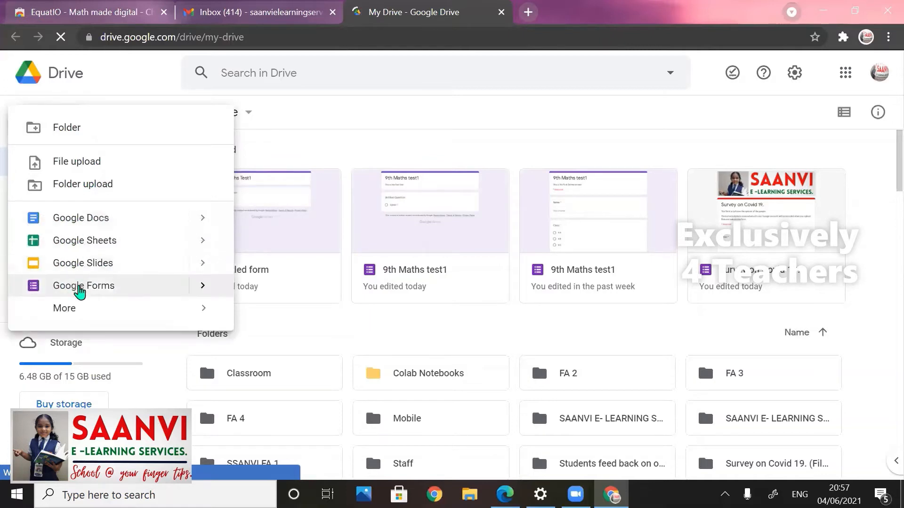
pyautogui.click(80, 290)
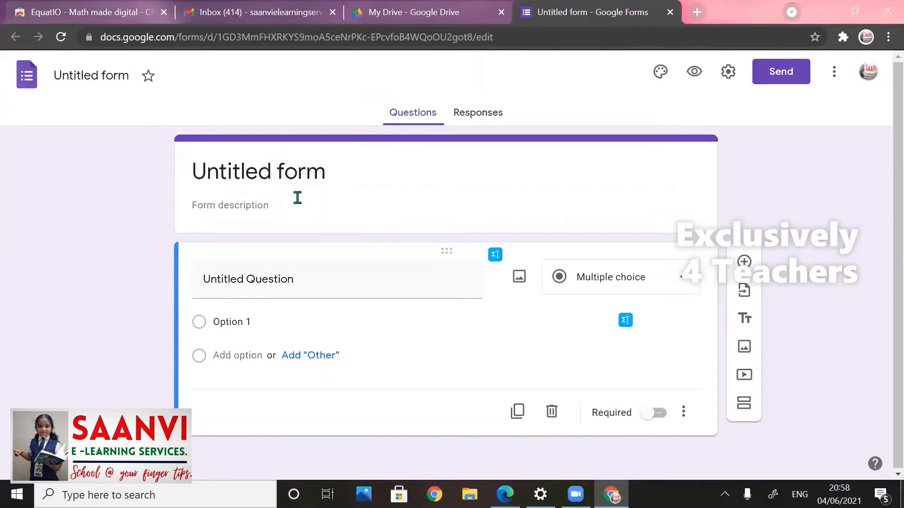
pyautogui.click(317, 182)
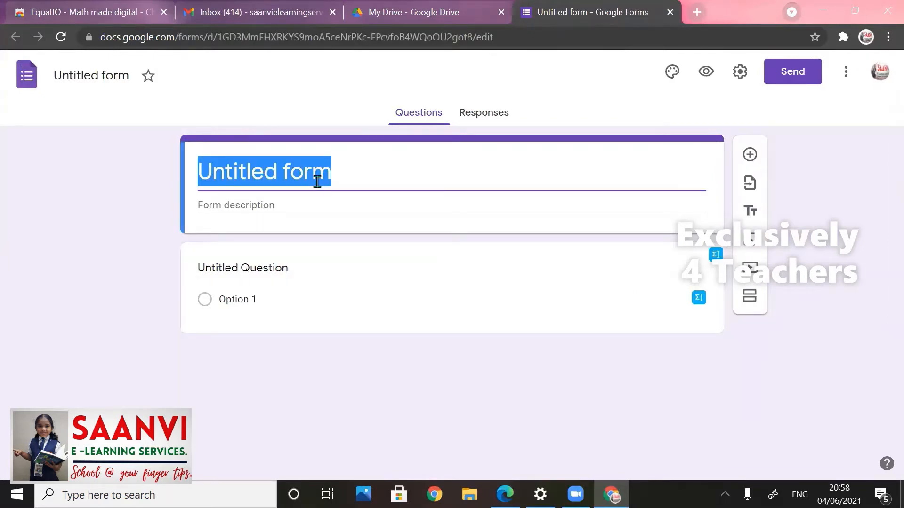
pyautogui.write('9th ')
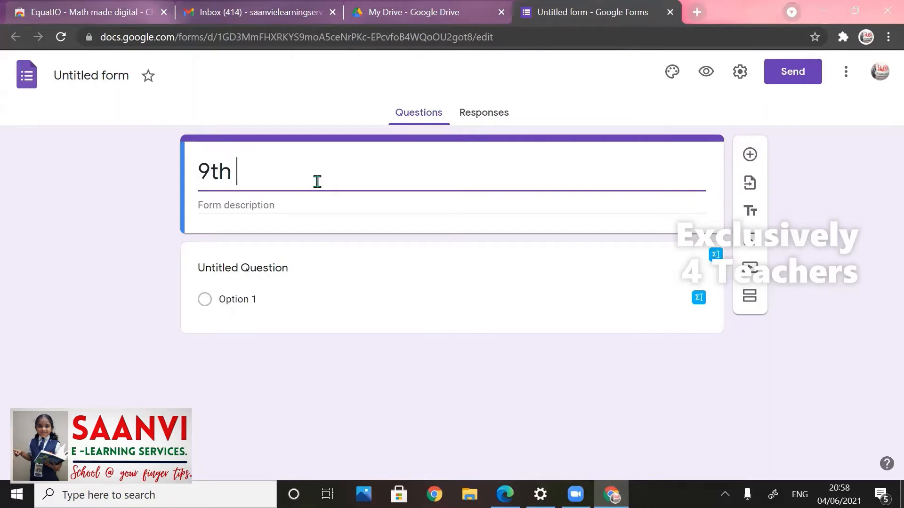
pyautogui.write('Mathemat')
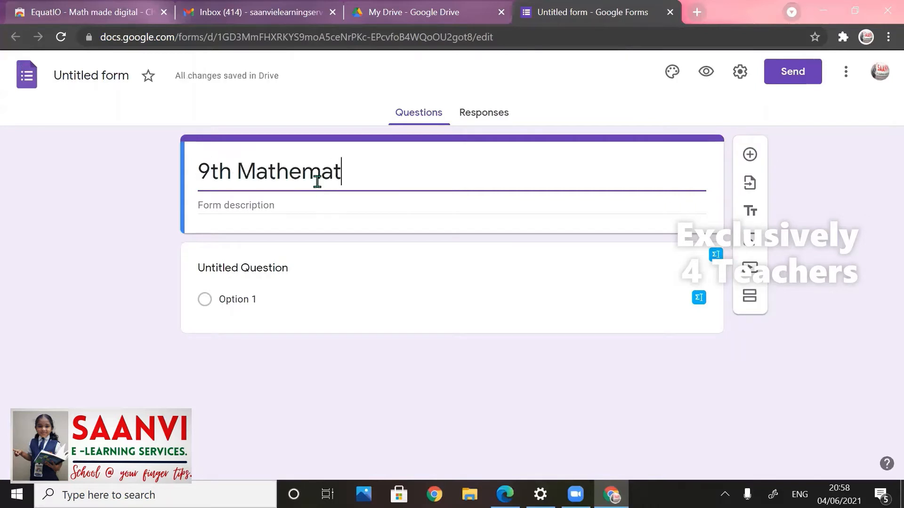
pyautogui.write('ics')
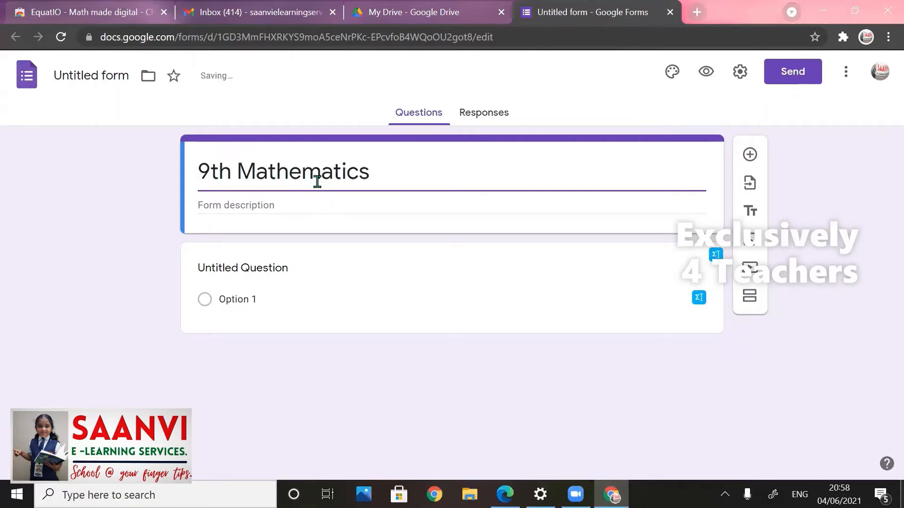
pyautogui.write(' FA1')
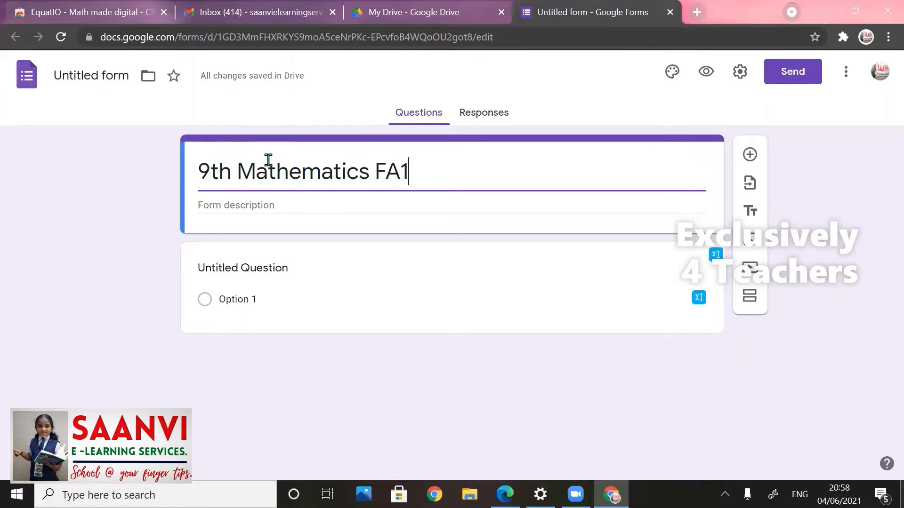
pyautogui.click(101, 77)
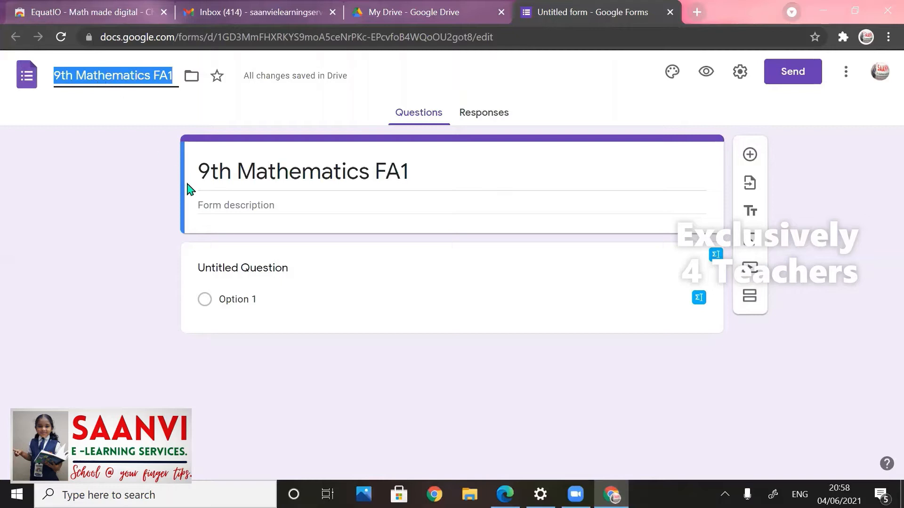
# Enter "This is the fist test." as the form description.
pyautogui.click(284, 209)
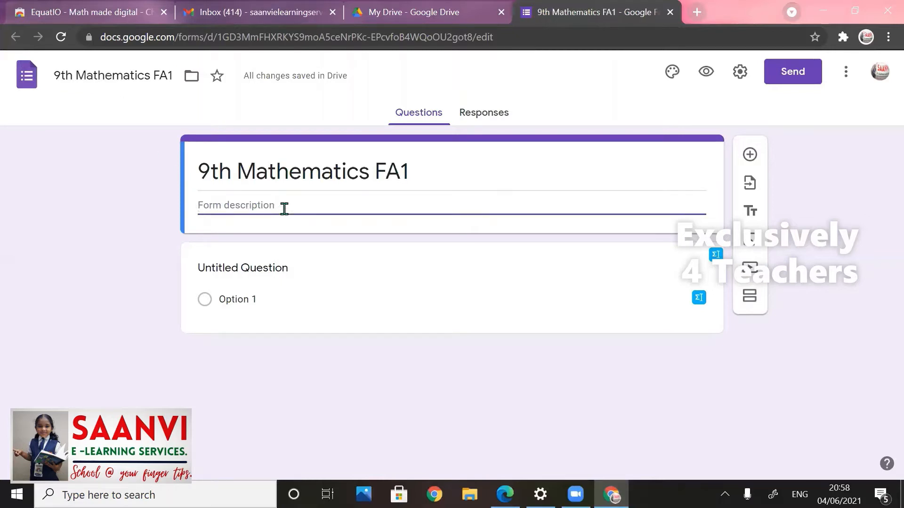
pyautogui.write('This is the fis')
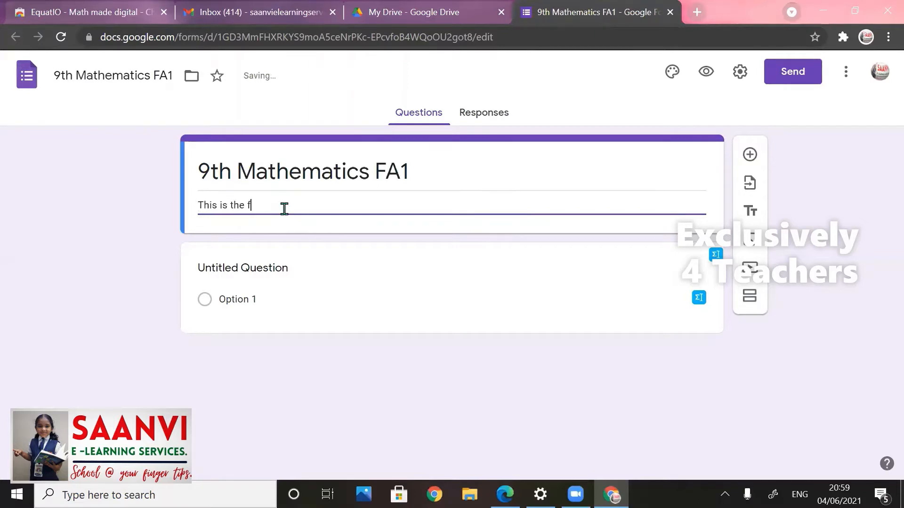
pyautogui.write('t')
pyautogui.write('test')
pyautogui.write('.')
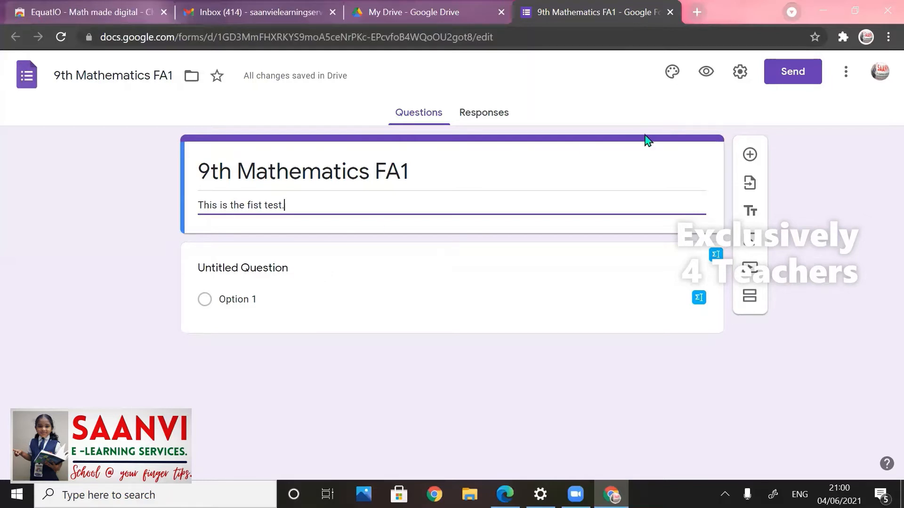
# Turn the form into a quiz in its settings, review the quiz options, and save.
pyautogui.click(740, 75)
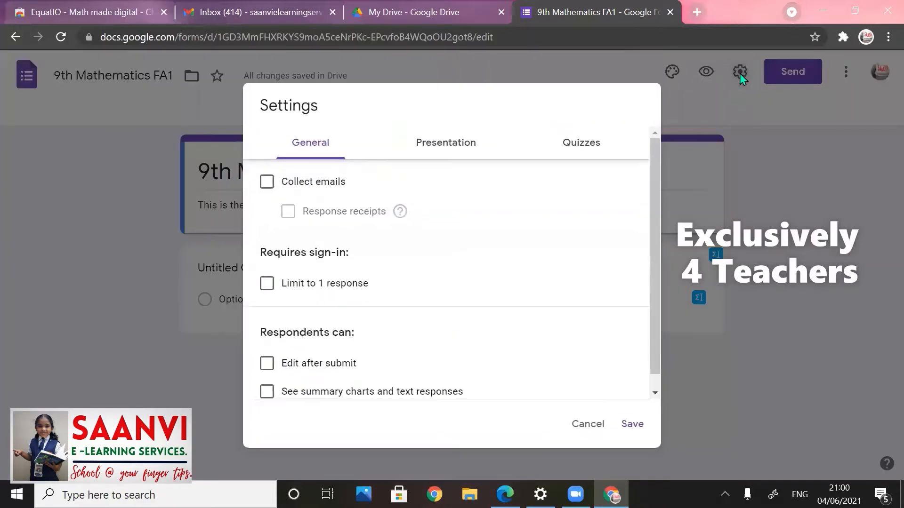
pyautogui.click(579, 150)
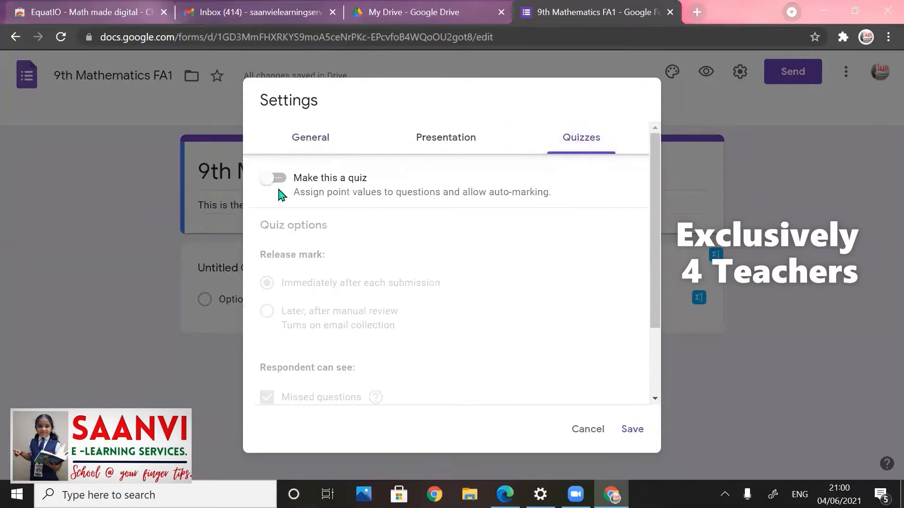
pyautogui.click(276, 178)
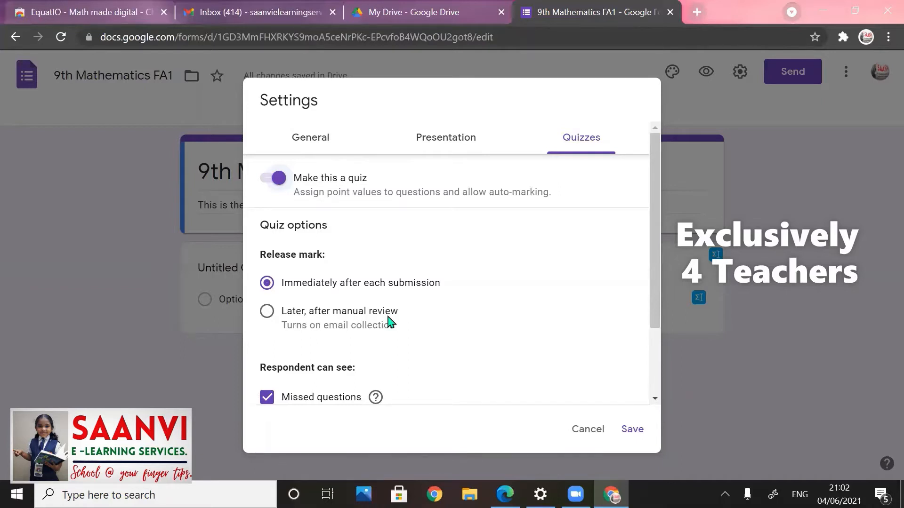
pyautogui.scroll(-1, 653, 287)
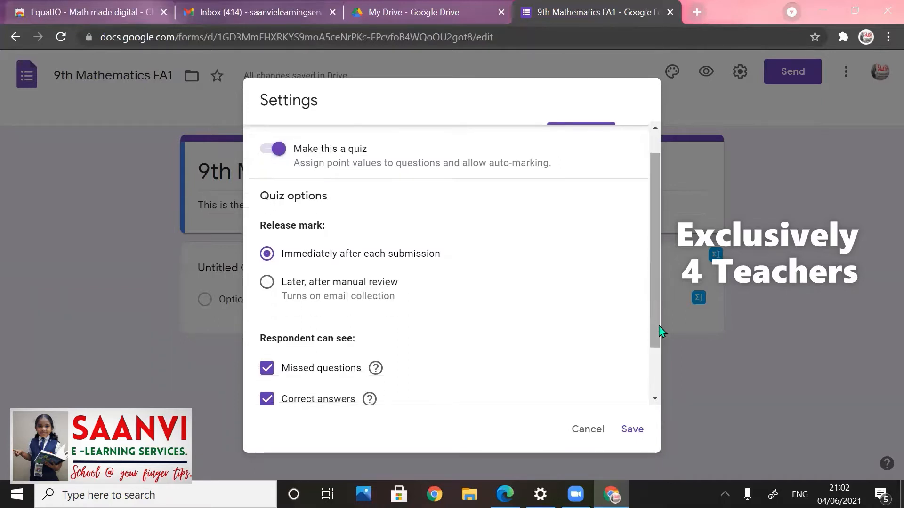
pyautogui.scroll(-2, 659, 331)
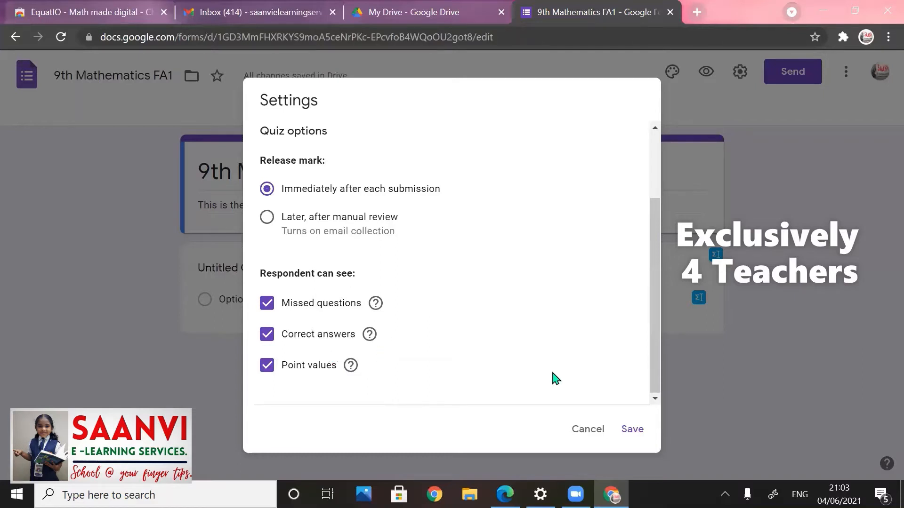
pyautogui.click(633, 430)
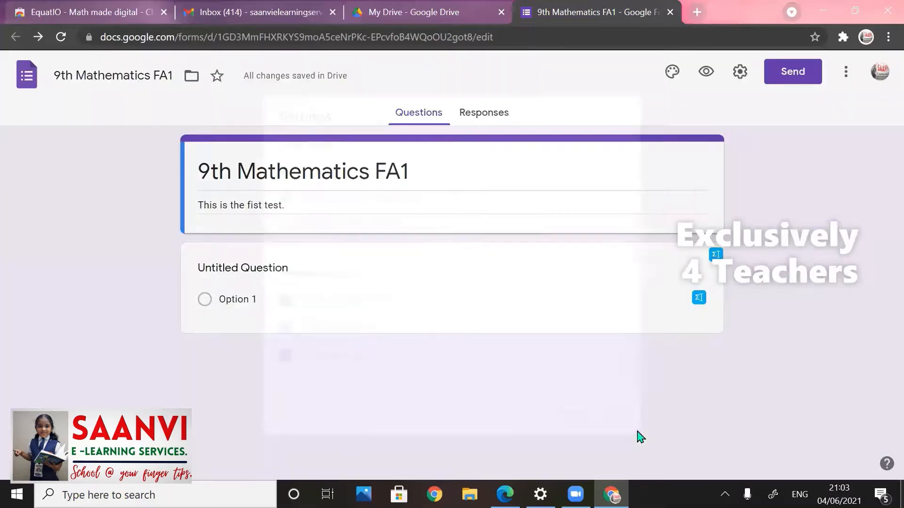
# Title the first question "Name", set its type to Short answer, and make it required.
pyautogui.click(264, 269)
pyautogui.write('Name')
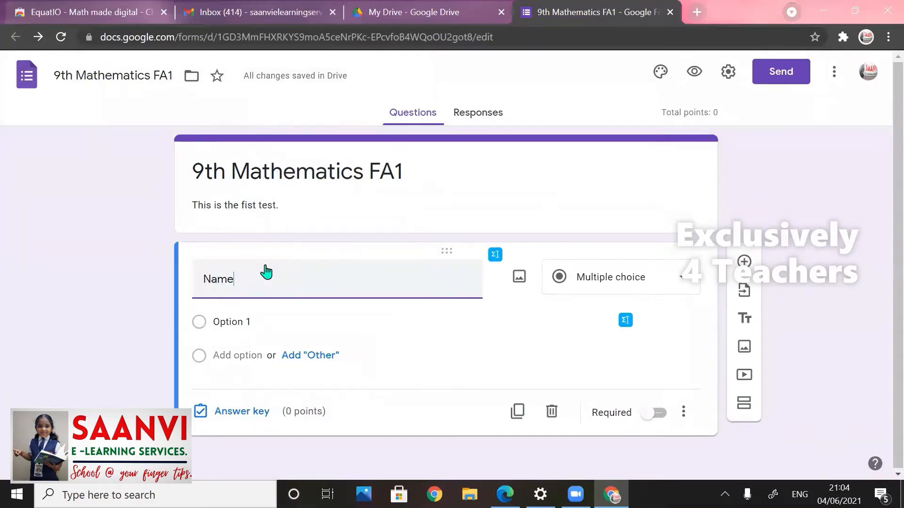
pyautogui.click(654, 278)
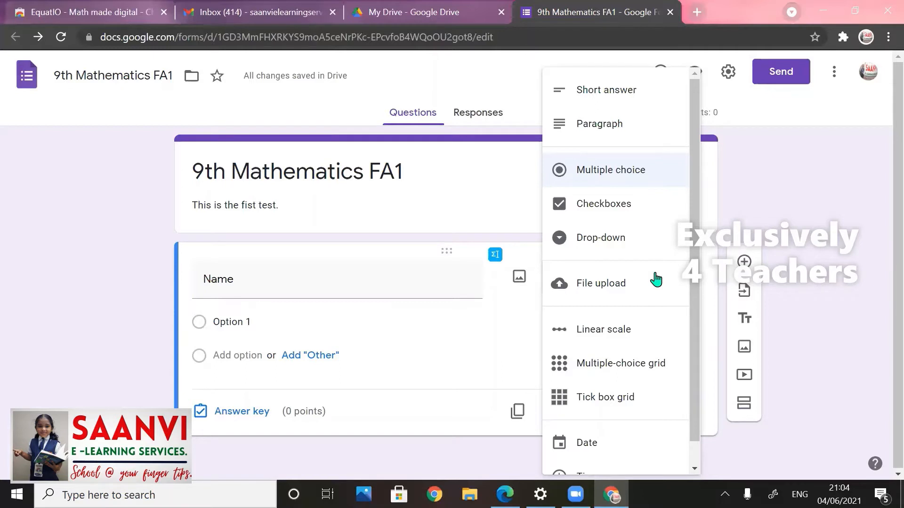
pyautogui.click(608, 91)
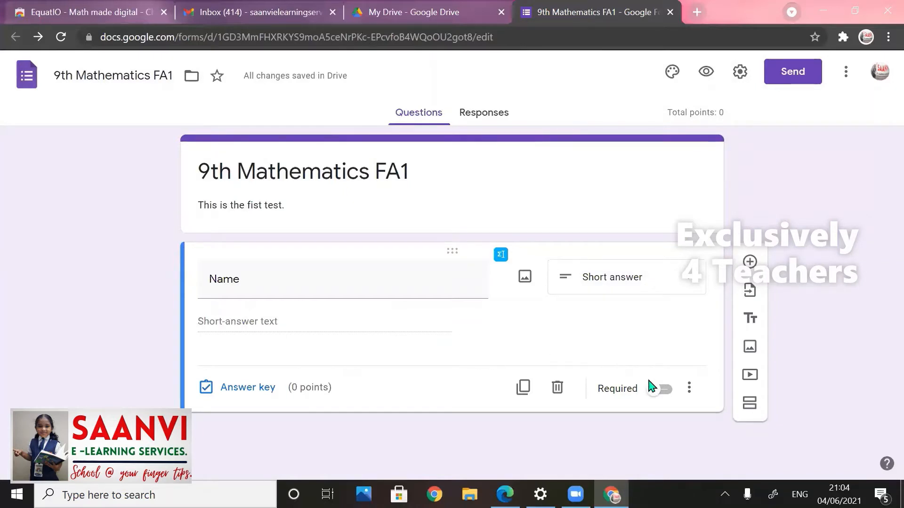
pyautogui.click(665, 391)
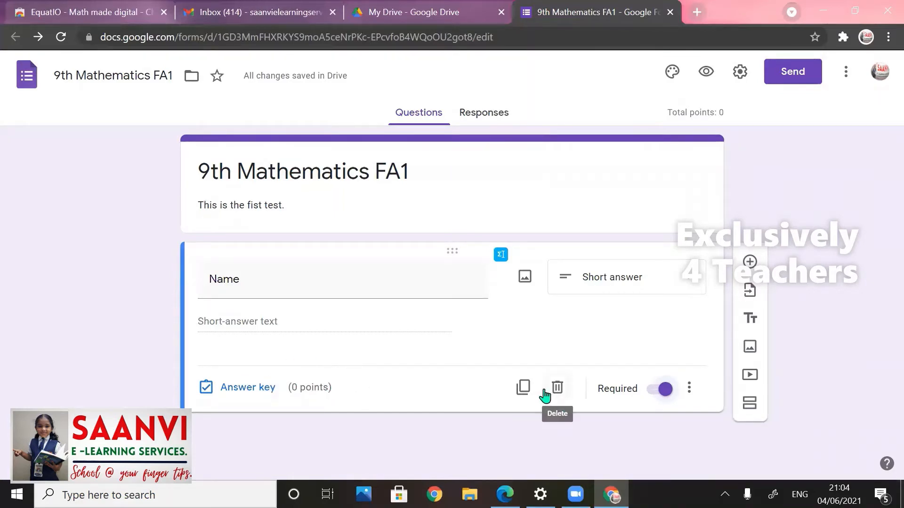
# Duplicate the Name question, retitle the copy "Section", and change its type to Multiple choice.
pyautogui.click(523, 388)
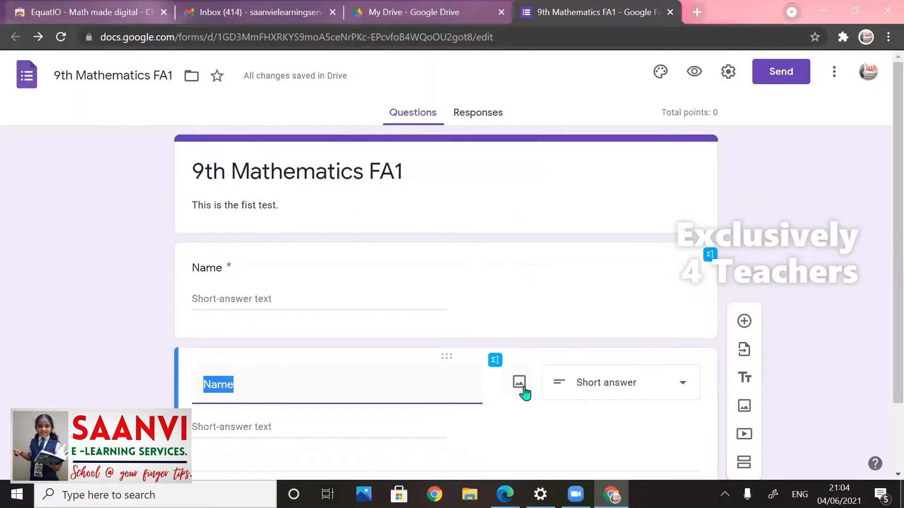
pyautogui.write('Sectionm')
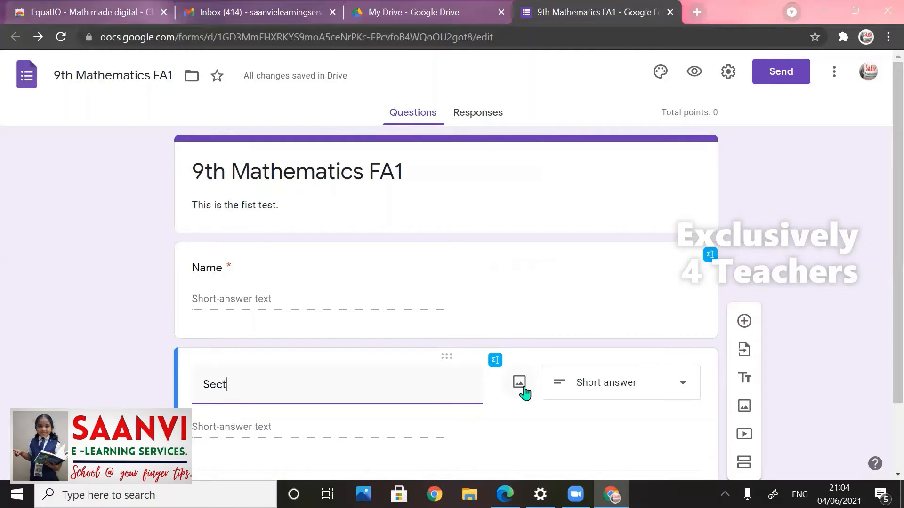
pyautogui.press('BackSpace')
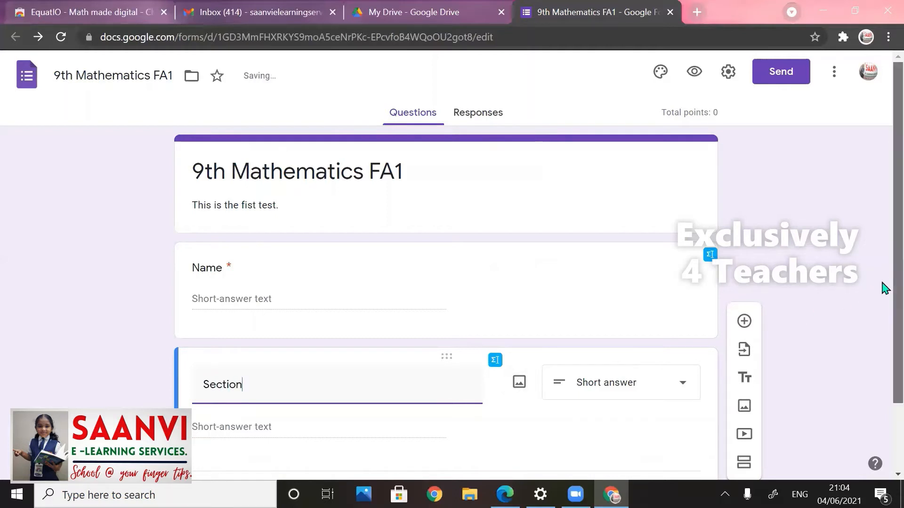
pyautogui.scroll(-1, 883, 306)
pyautogui.scroll(-1, 883, 330)
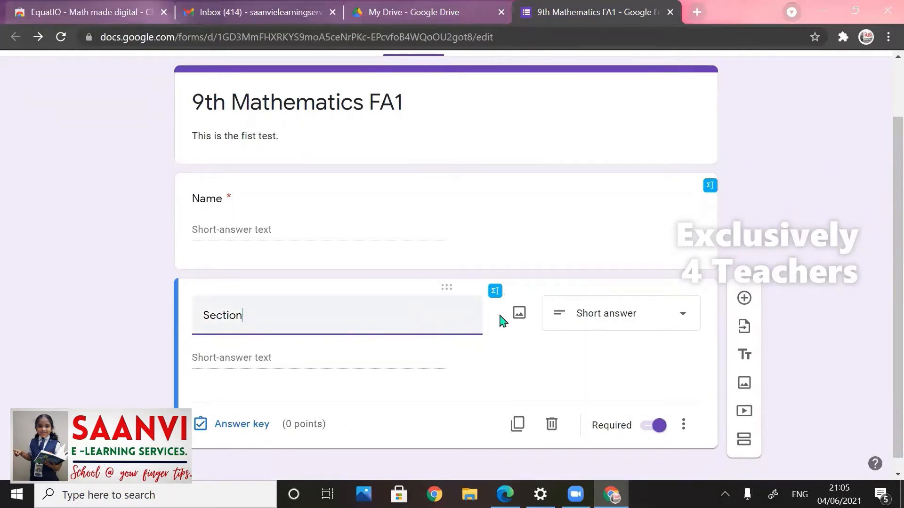
pyautogui.click(565, 313)
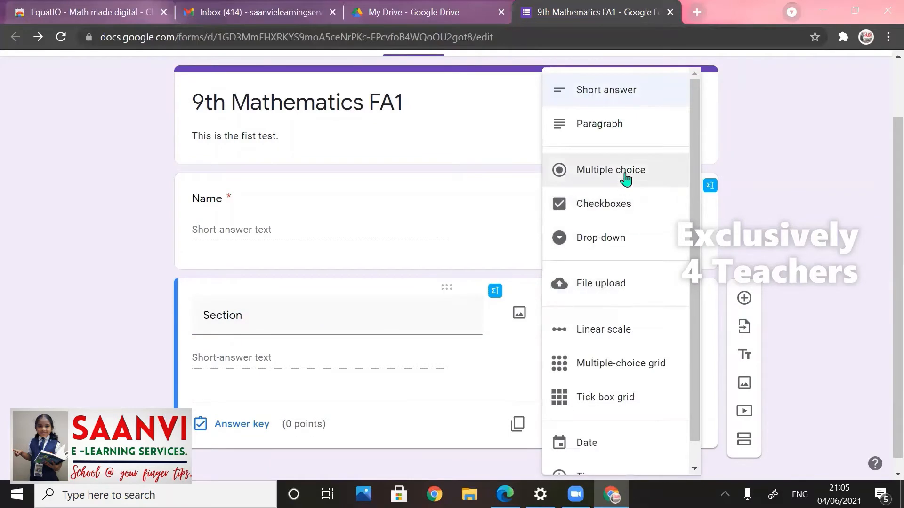
pyautogui.click(626, 180)
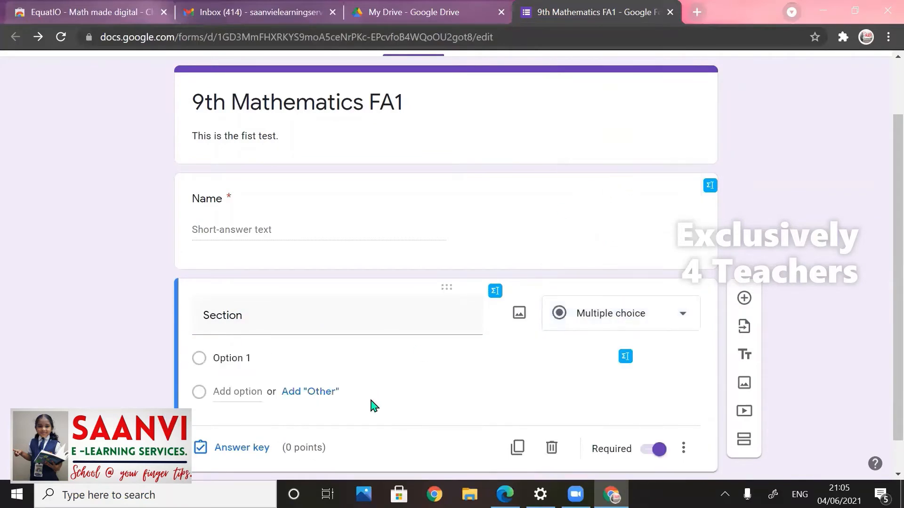
# Enter Kalam, Sen, Swaminathan and Ramanujan as the answer options of the Section question.
pyautogui.click(241, 356)
pyautogui.write('Kalan')
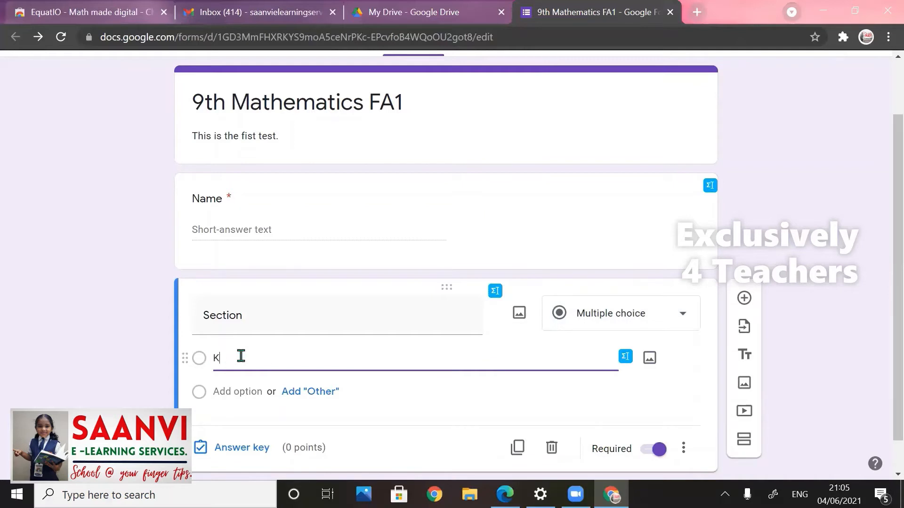
pyautogui.press('Tab')
pyautogui.press('Tab')
pyautogui.press('Tab')
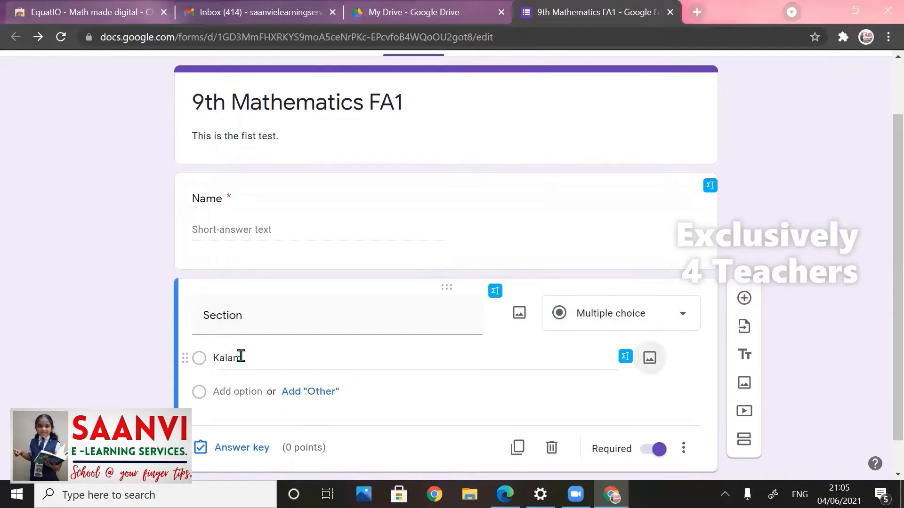
pyautogui.write('Sen')
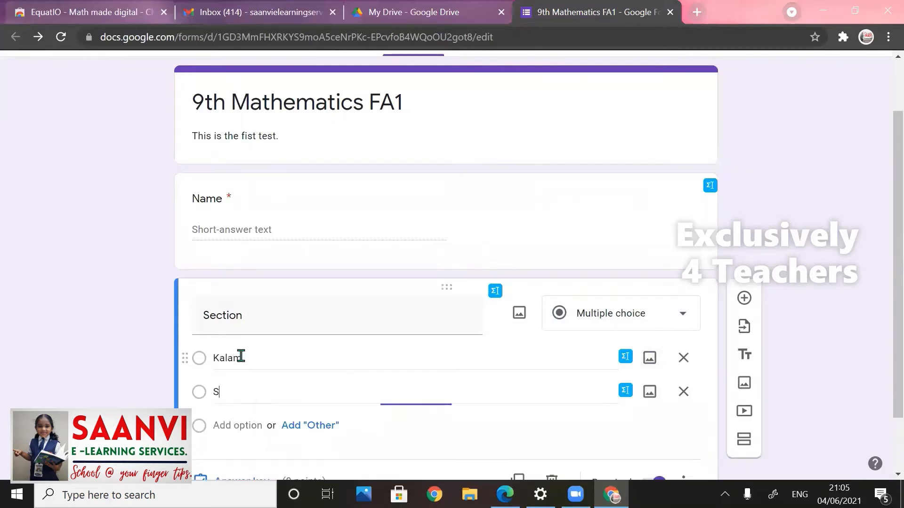
pyautogui.press('Tab')
pyautogui.press('Tab')
pyautogui.press('Tab')
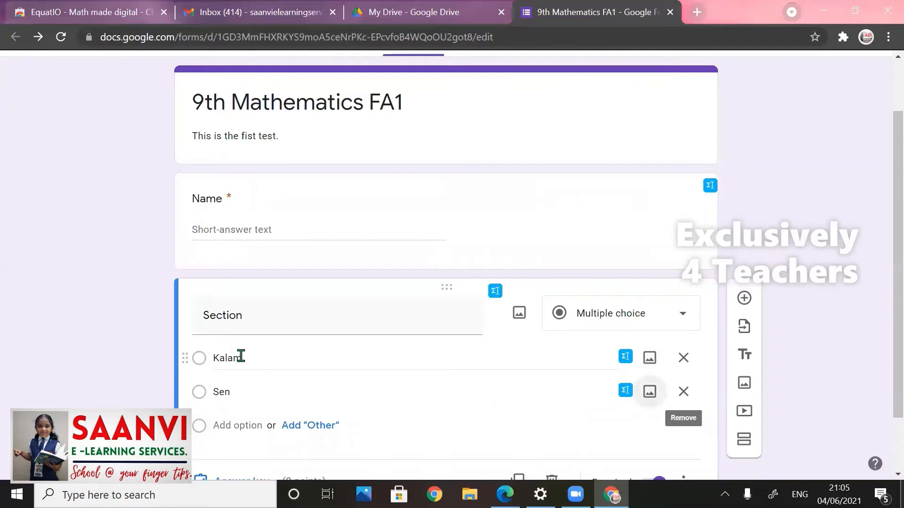
pyautogui.write('Sw')
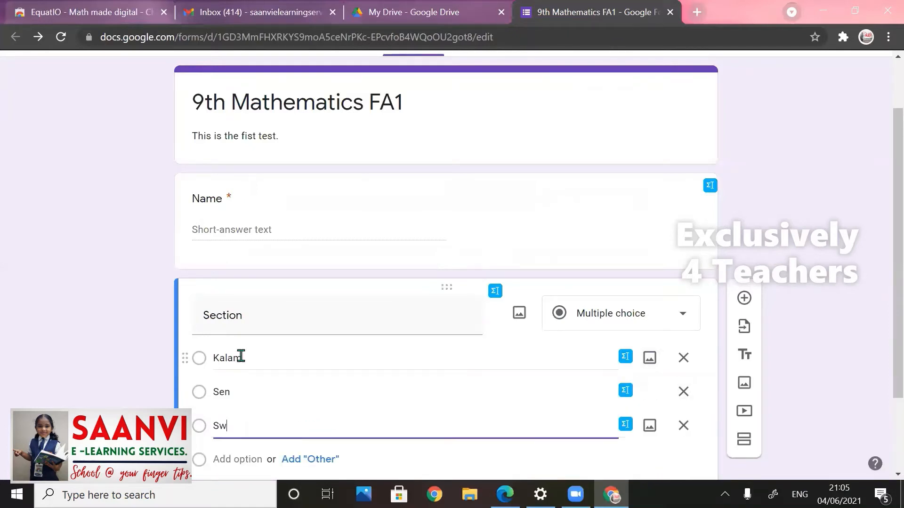
pyautogui.write('aminathan')
pyautogui.press('Tab')
pyautogui.press('Tab')
pyautogui.press('Tab')
pyautogui.press('Tab')
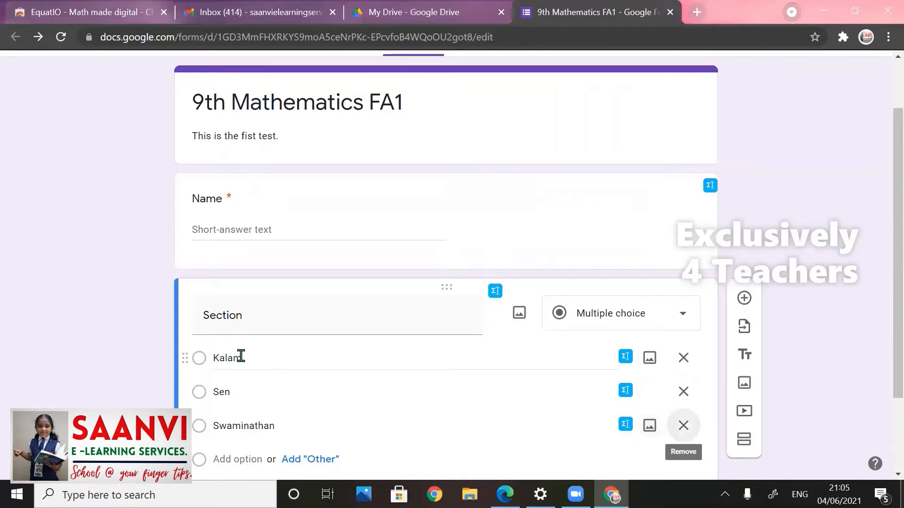
pyautogui.write('Ramanujan')
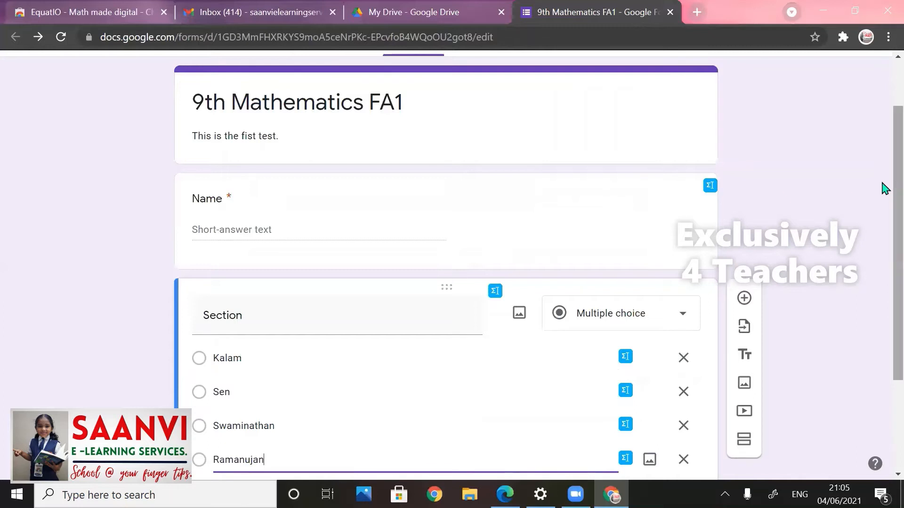
# Duplicate the Section question and title the copy "Roll Number".
pyautogui.scroll(-3, 884, 226)
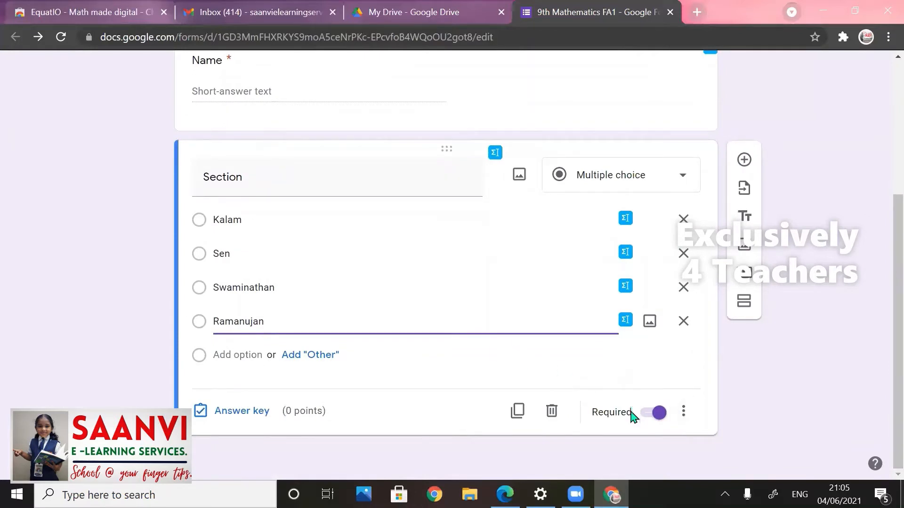
pyautogui.click(519, 414)
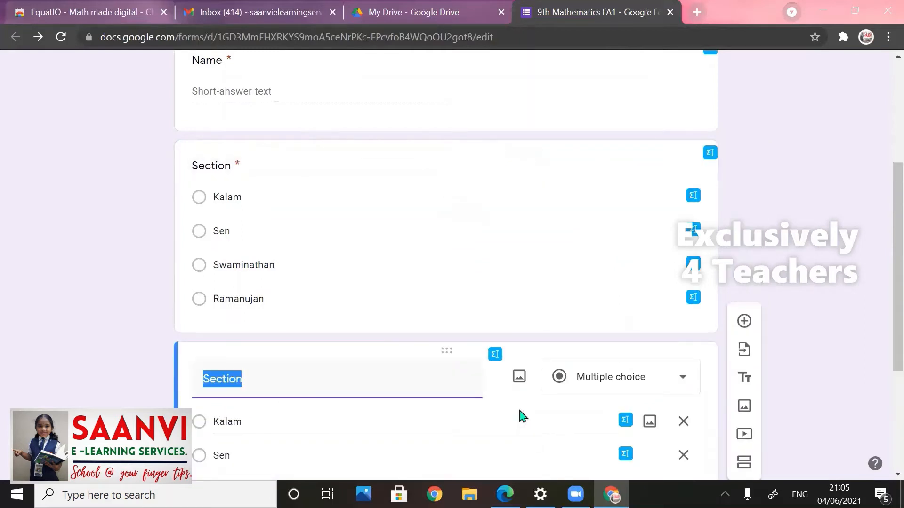
pyautogui.write('Roll Number')
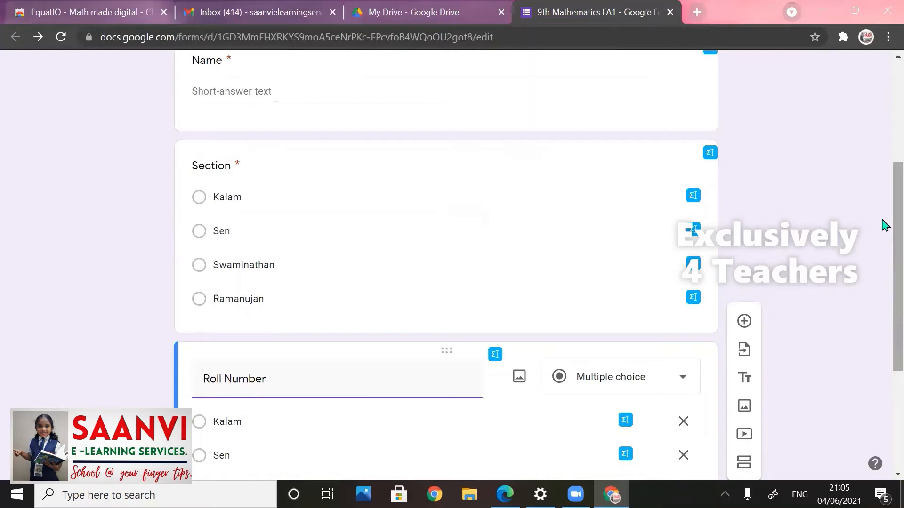
# Remove the copied options Kalam, Sen and Swaminathan from the Roll Number question and change its type to Short answer.
pyautogui.scroll(-2, 885, 244)
pyautogui.scroll(-1, 885, 281)
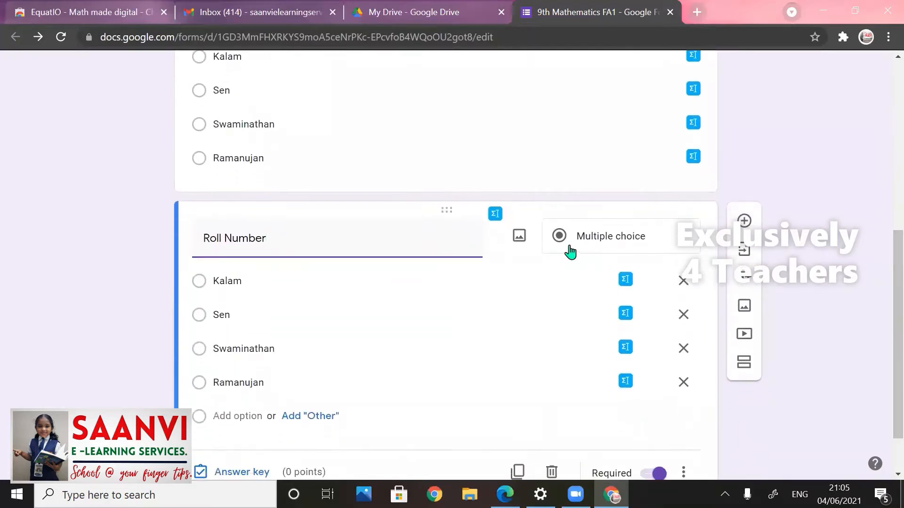
pyautogui.click(685, 282)
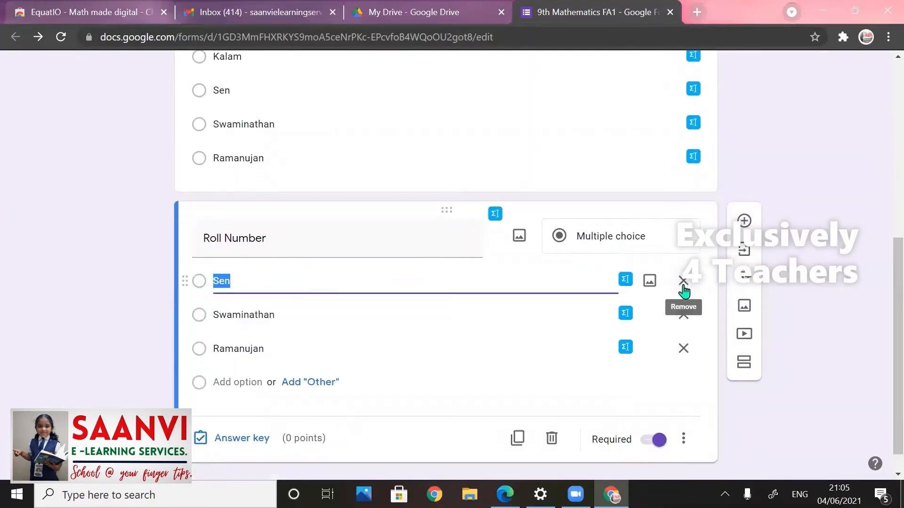
pyautogui.click(683, 293)
pyautogui.click(683, 296)
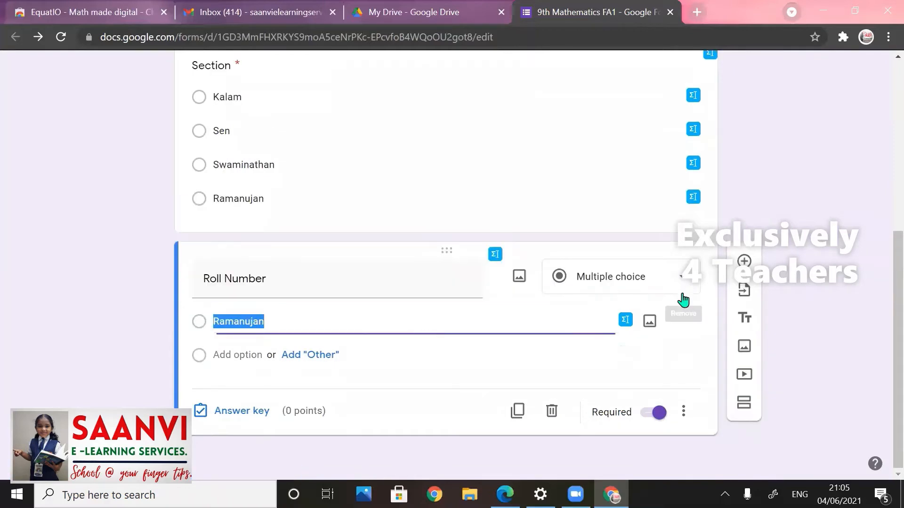
pyautogui.click(655, 281)
pyautogui.click(632, 90)
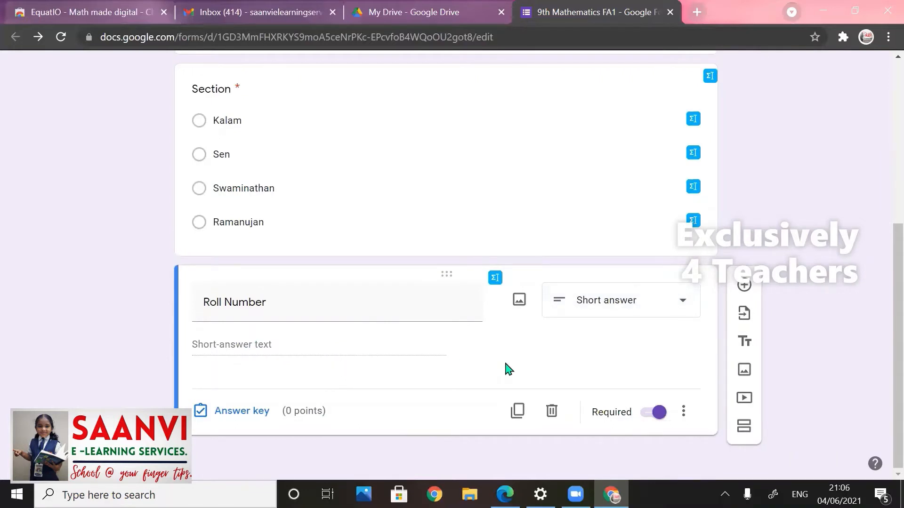
# Add response validation to Roll Number requiring Number, Is number, with the custom error text "Please enter a valid number".
pyautogui.click(682, 414)
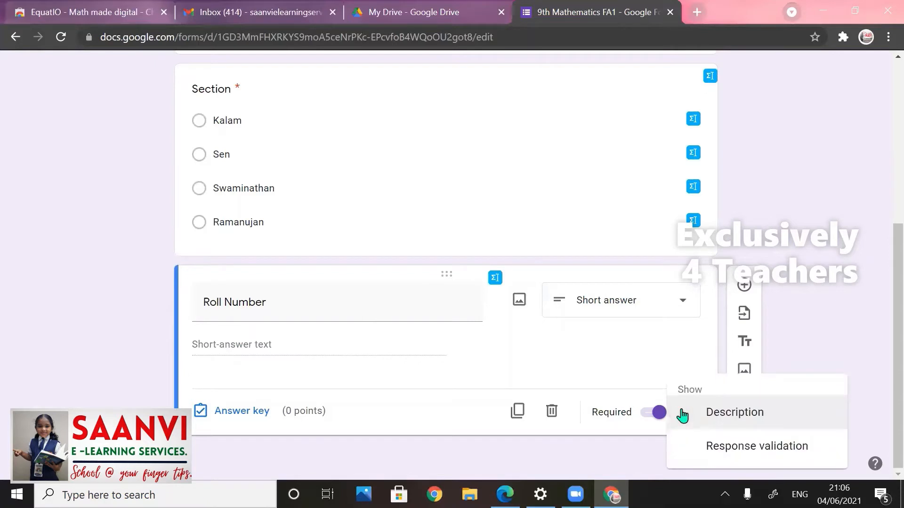
pyautogui.click(699, 446)
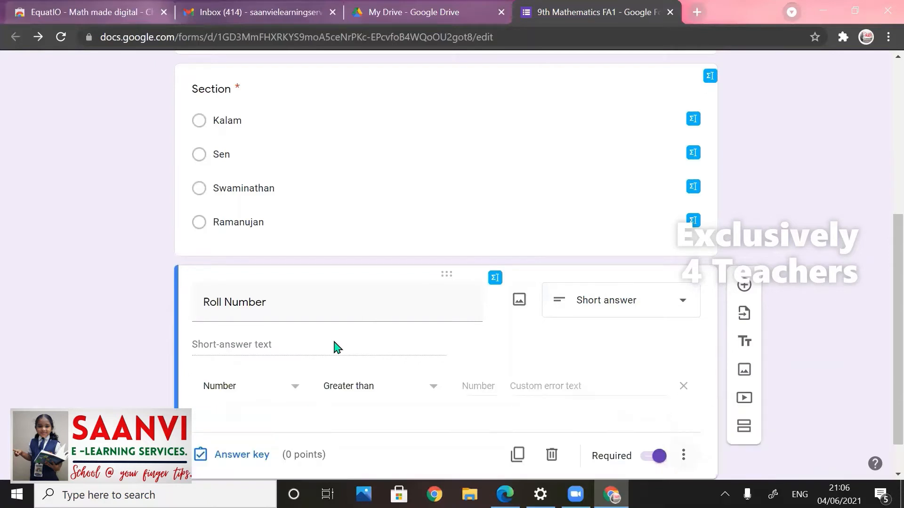
pyautogui.click(434, 386)
pyautogui.click(377, 416)
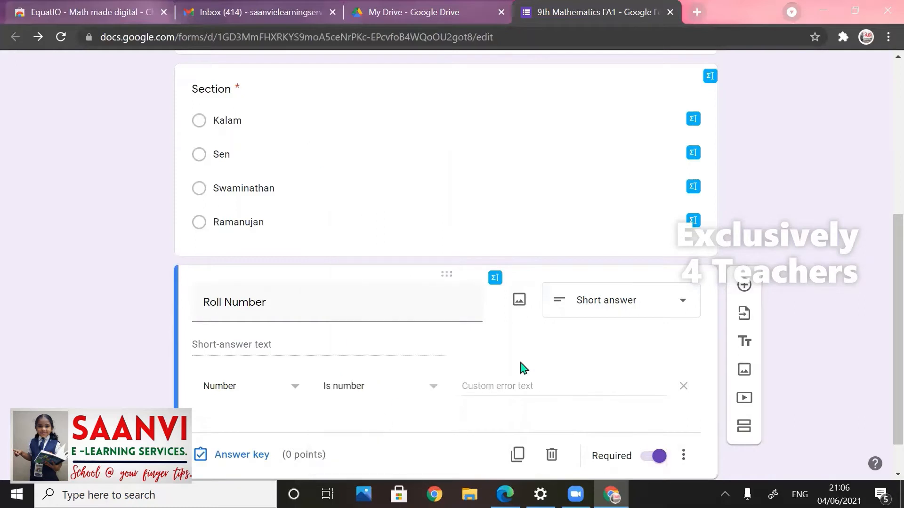
pyautogui.click(490, 387)
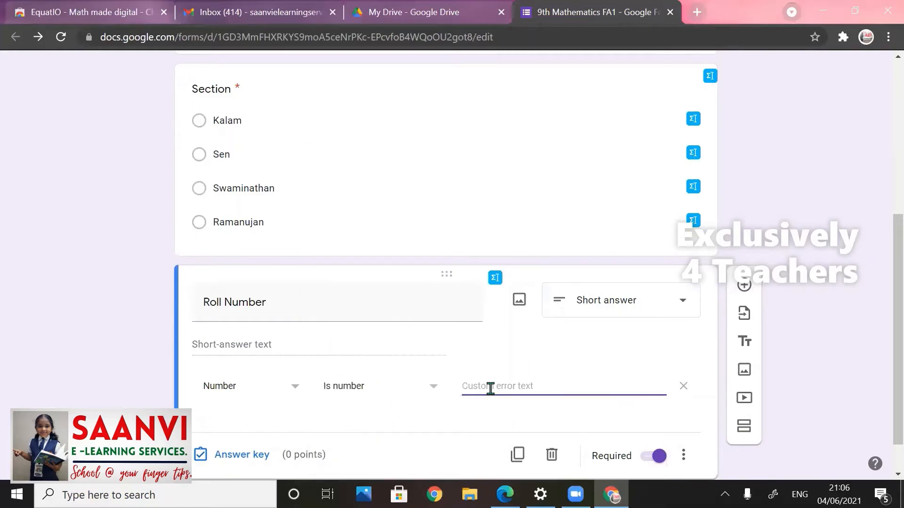
pyautogui.write('Please enter a valid number')
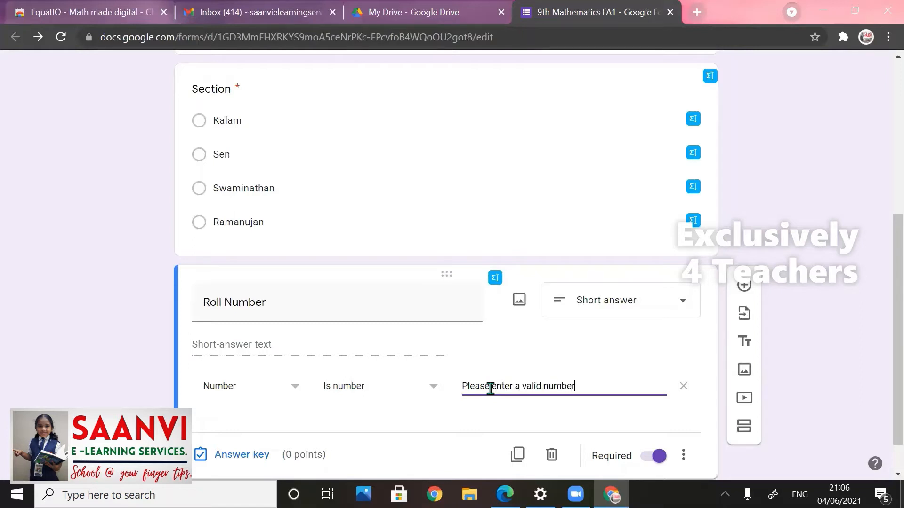
# End the Roll Number error text with a full stop and duplicate the question.
pyautogui.write('.')
pyautogui.click(521, 455)
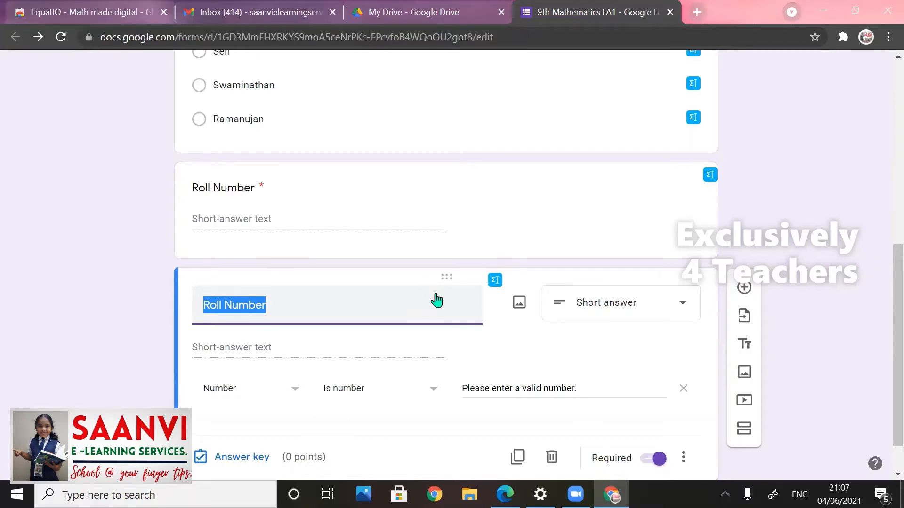
# Open the EquatIO equation editor for the copied question and enter the square root of 625.
pyautogui.click(495, 281)
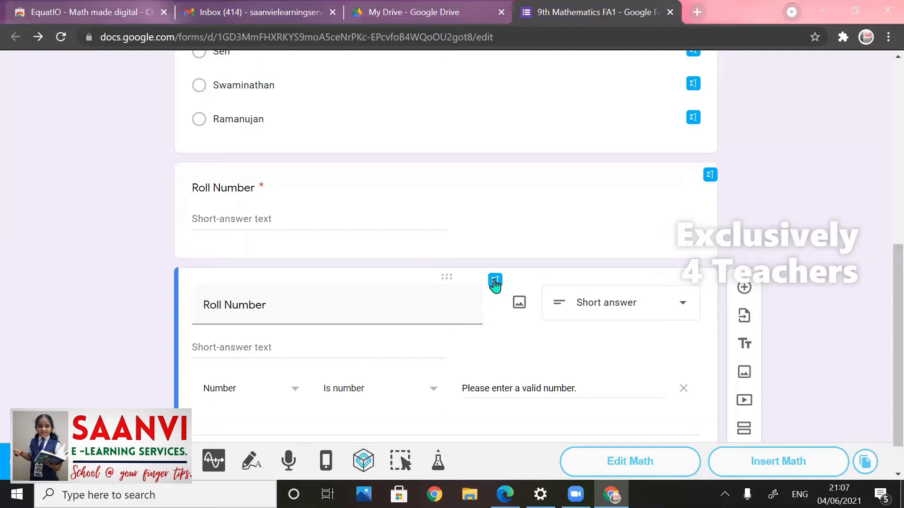
pyautogui.tripleClick(276, 309)
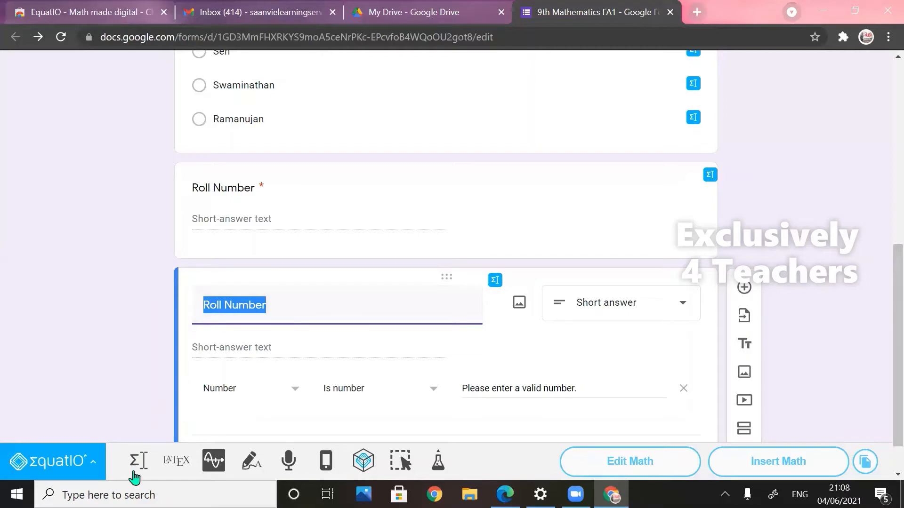
pyautogui.click(133, 463)
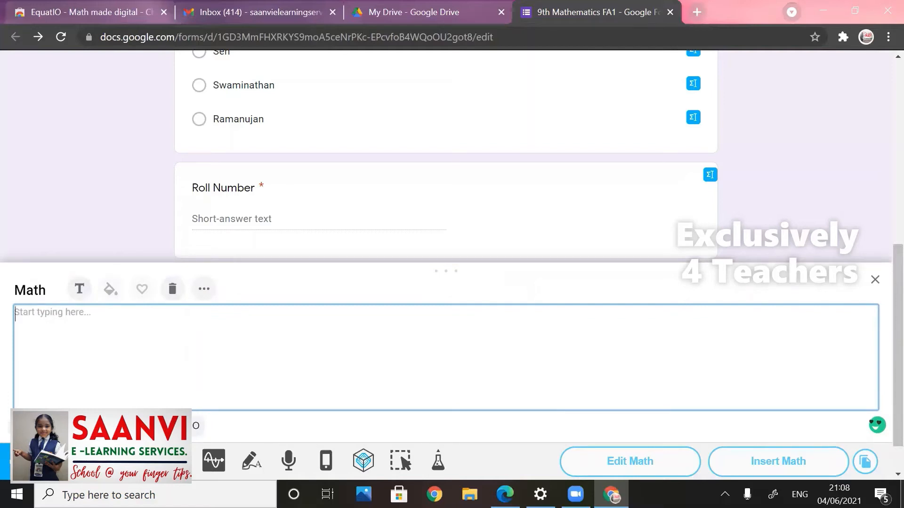
pyautogui.write('sq')
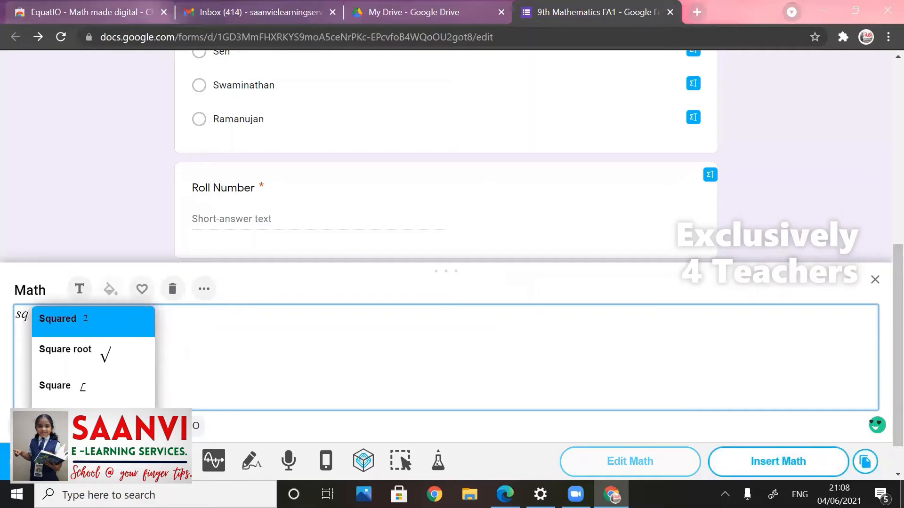
pyautogui.click(88, 358)
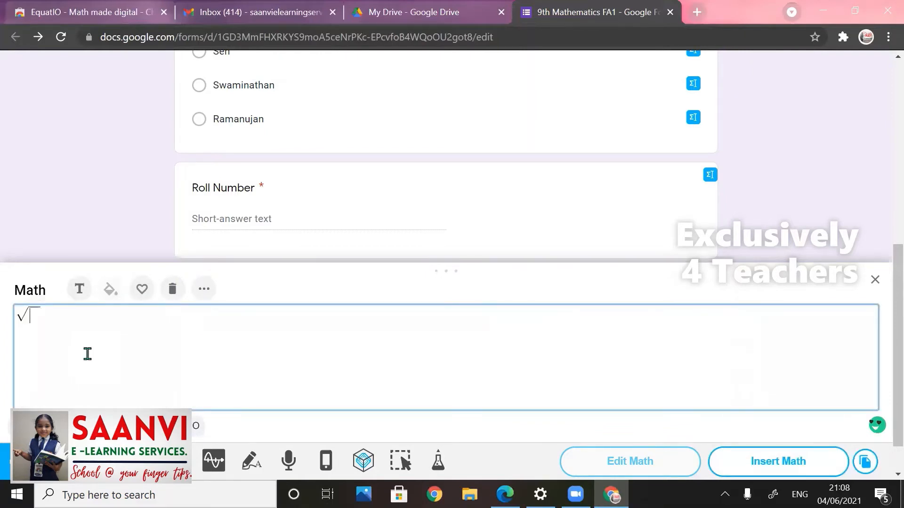
pyautogui.write('625')
pyautogui.press('Tab')
pyautogui.click(88, 323)
# Extend the equation with + √441 = and insert the finished math into the copied question.
pyautogui.write('+ sq')
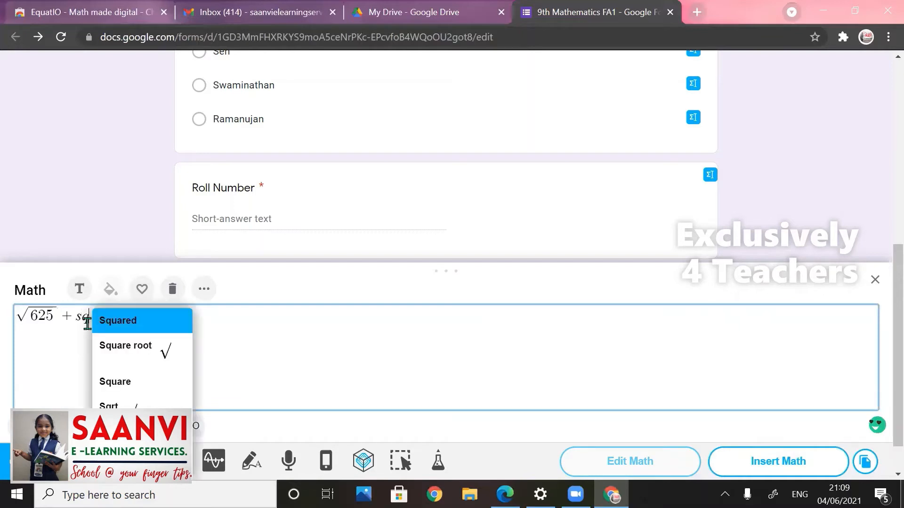
pyautogui.press('Down')
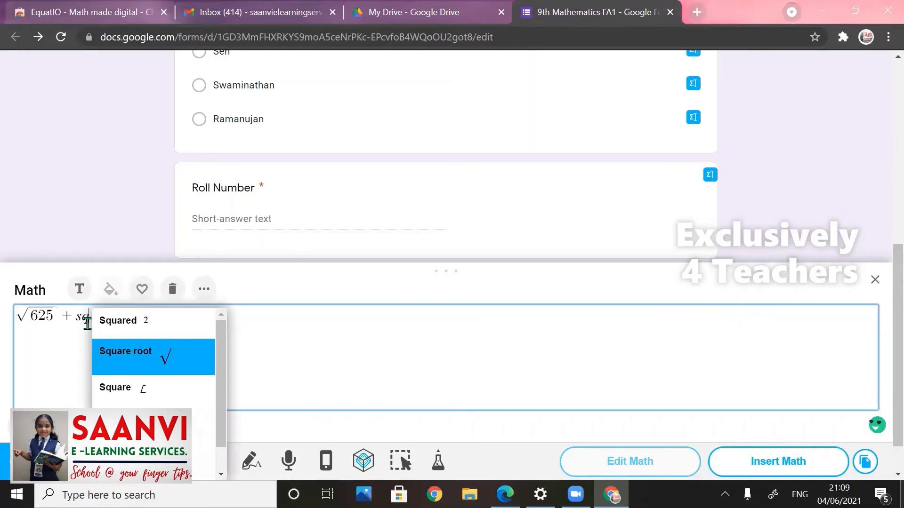
pyautogui.press('Return')
pyautogui.write('44')
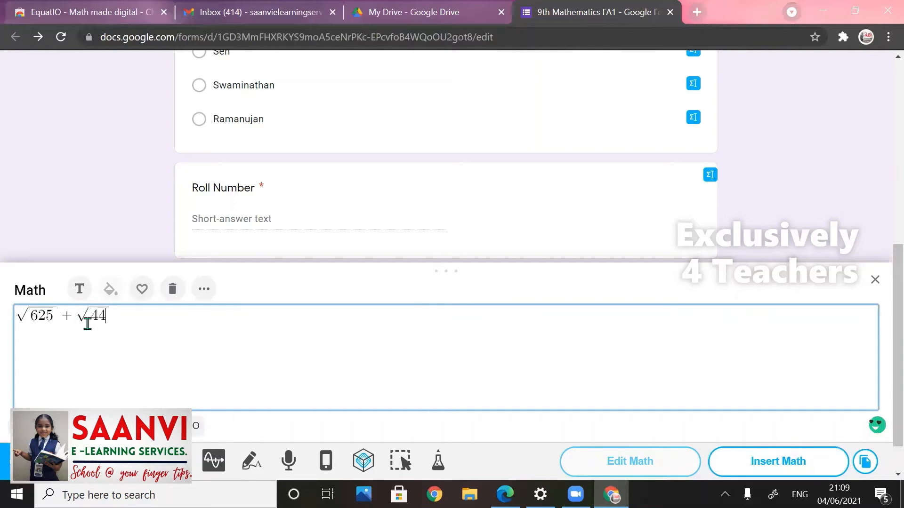
pyautogui.write('1 =')
pyautogui.press('BackSpace')
pyautogui.press('Tab')
pyautogui.click(130, 316)
pyautogui.write('=')
pyautogui.click(799, 469)
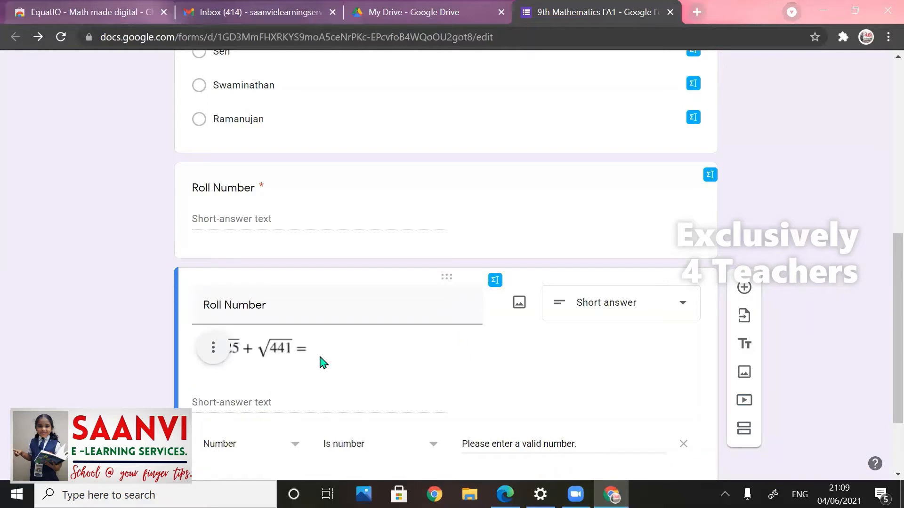
# Clear the copied Roll Number title from the equation question and remove its number validation.
pyautogui.tripleClick(289, 307)
pyautogui.press('BackSpace')
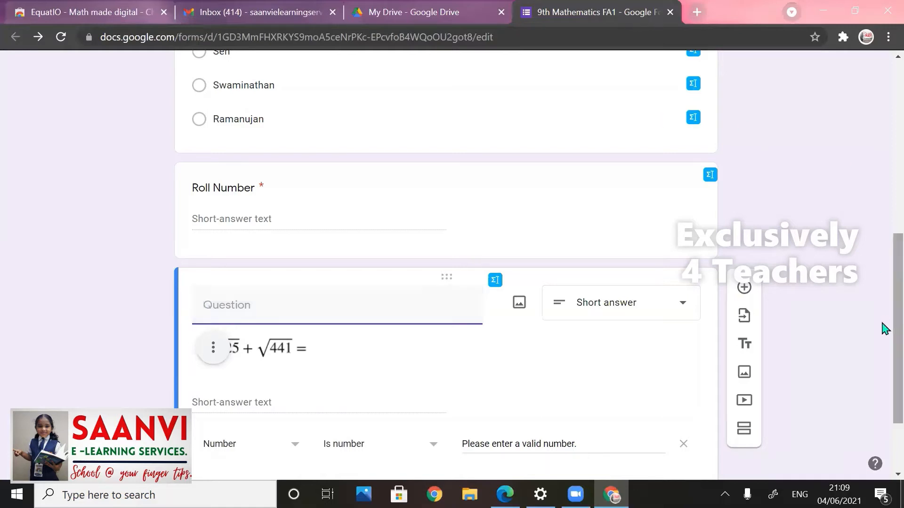
pyautogui.scroll(-1, 883, 339)
pyautogui.scroll(-1, 883, 362)
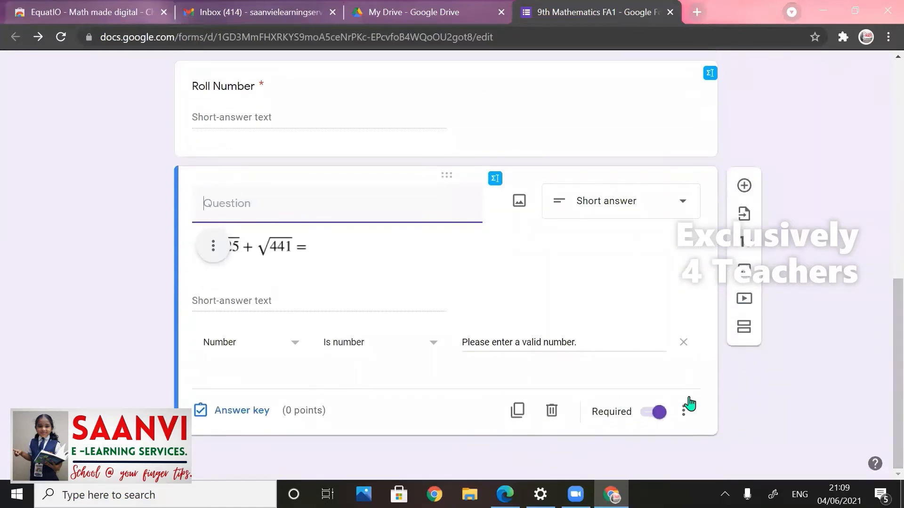
pyautogui.click(685, 345)
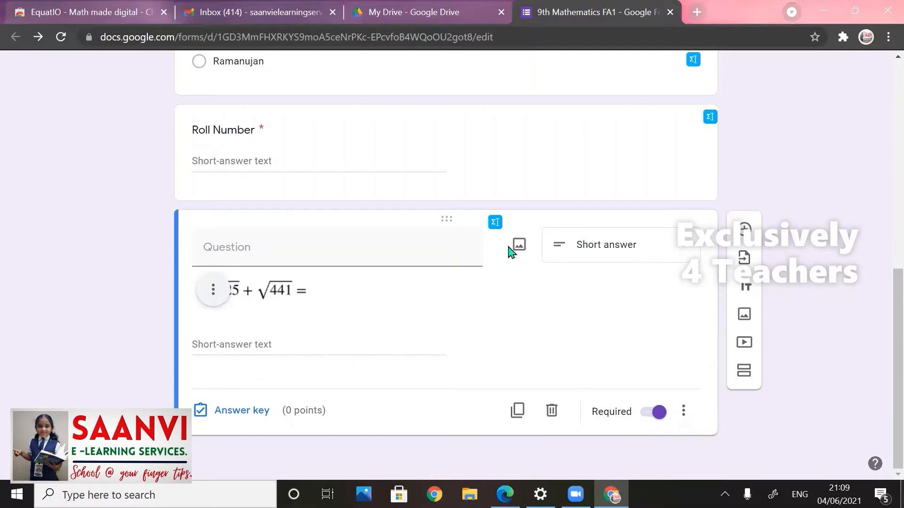
# Change the equation question to Multiple choice and enter 47 and 1066 as its first two options.
pyautogui.click(667, 250)
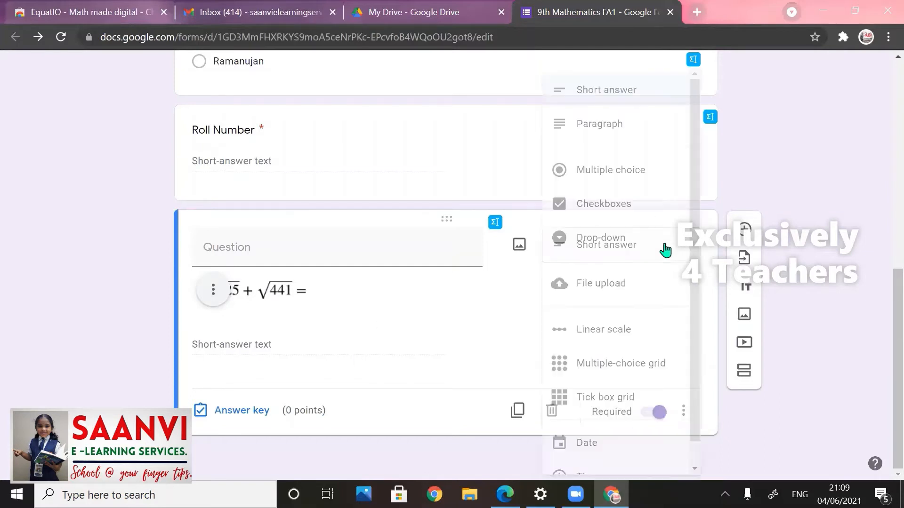
pyautogui.click(623, 180)
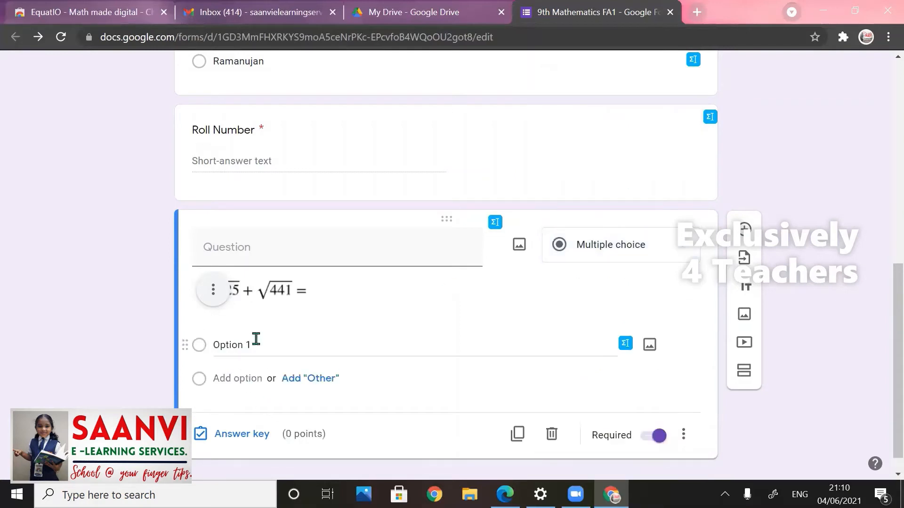
pyautogui.click(255, 340)
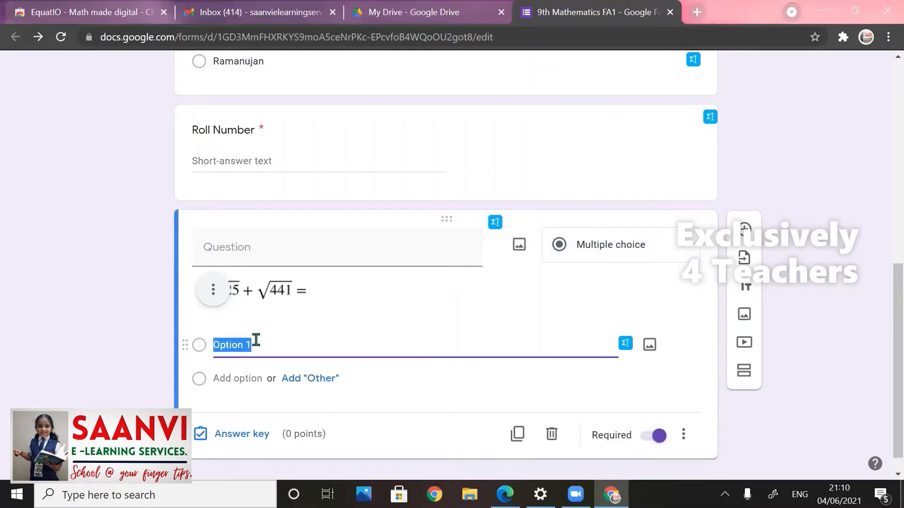
pyautogui.write('47')
pyautogui.press('Tab')
pyautogui.press('Tab')
pyautogui.press('Tab')
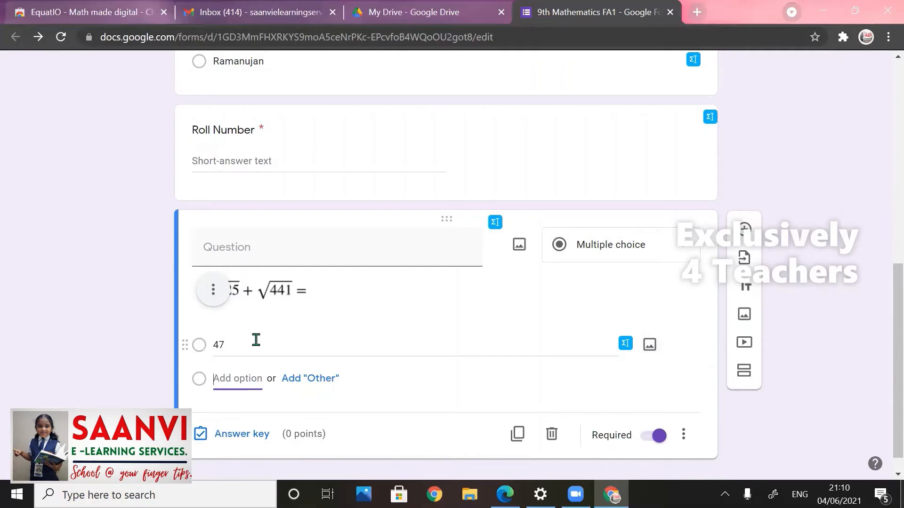
pyautogui.write('1066')
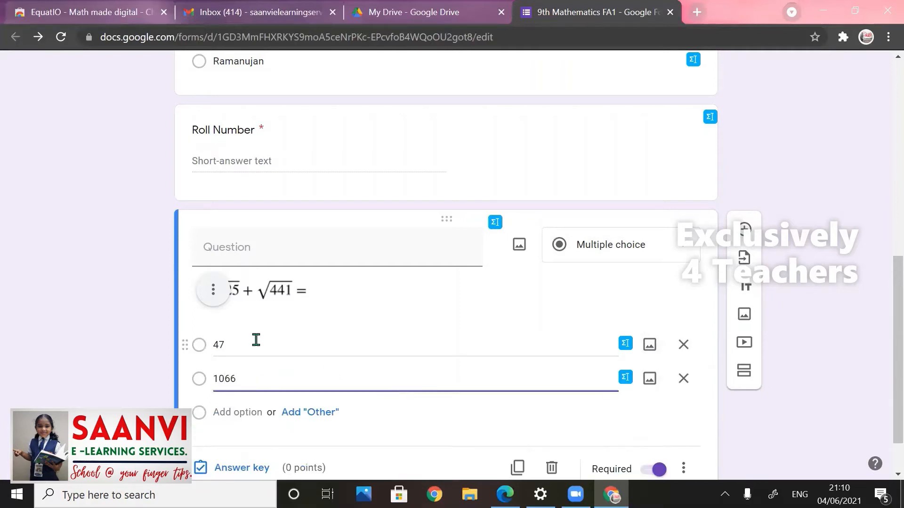
# Add 46 and 45 as the third and fourth options of the equation question.
pyautogui.press('Tab')
pyautogui.press('Tab')
pyautogui.press('Tab')
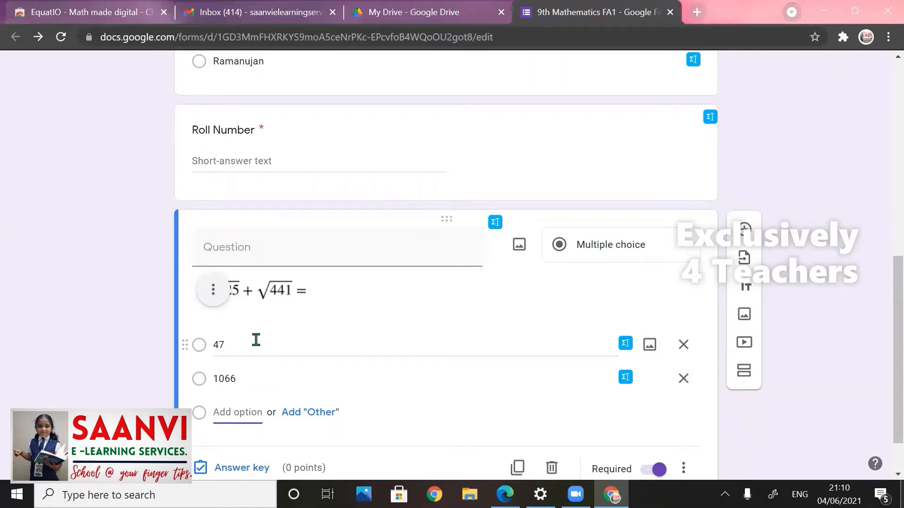
pyautogui.write('46')
pyautogui.press('Tab')
pyautogui.press('Tab')
pyautogui.press('Tab')
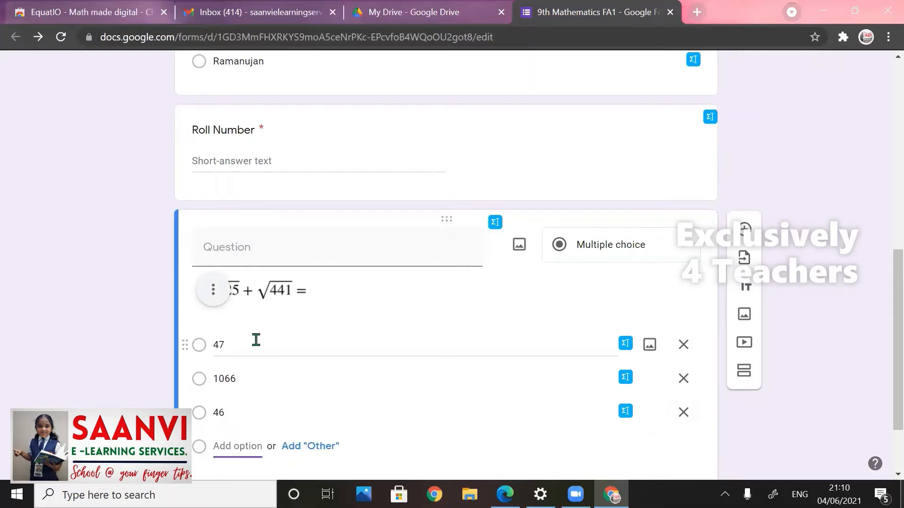
pyautogui.write('45')
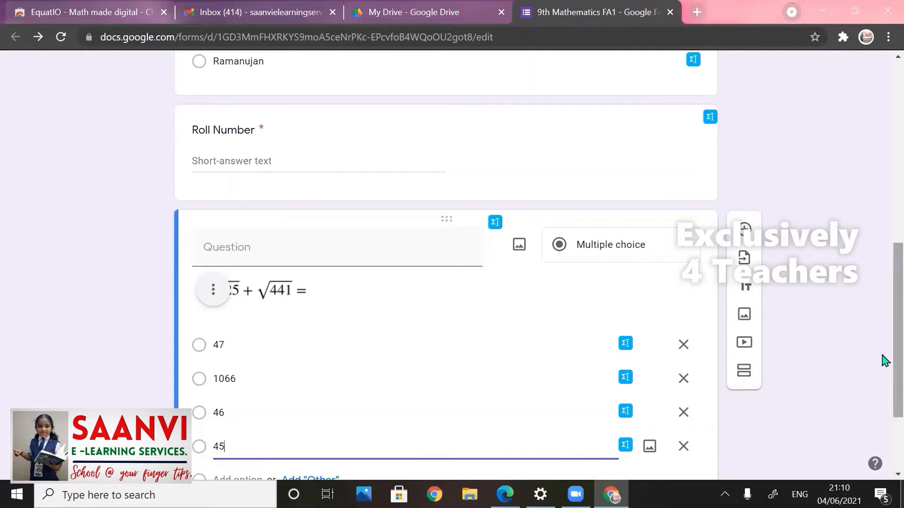
# In the equation question's answer key, mark 46 as the correct answer and set the score to 3 points.
pyautogui.scroll(-3, 884, 358)
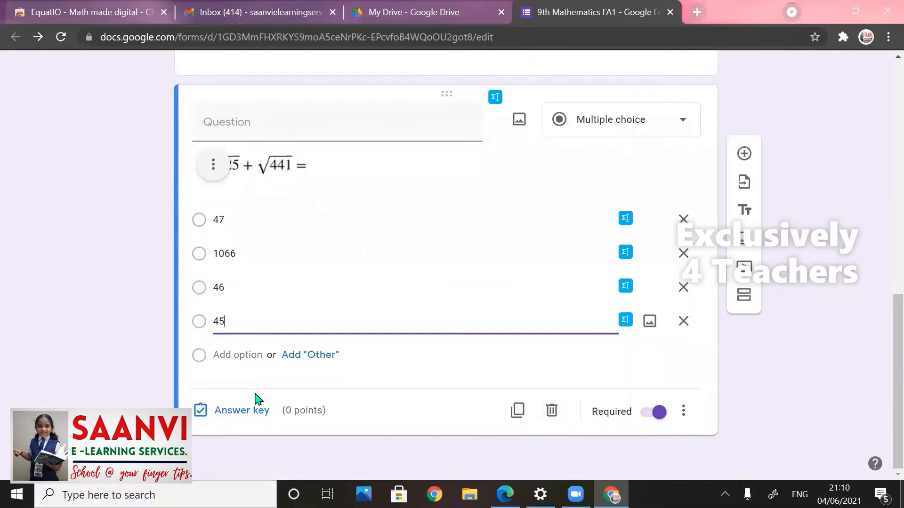
pyautogui.click(242, 412)
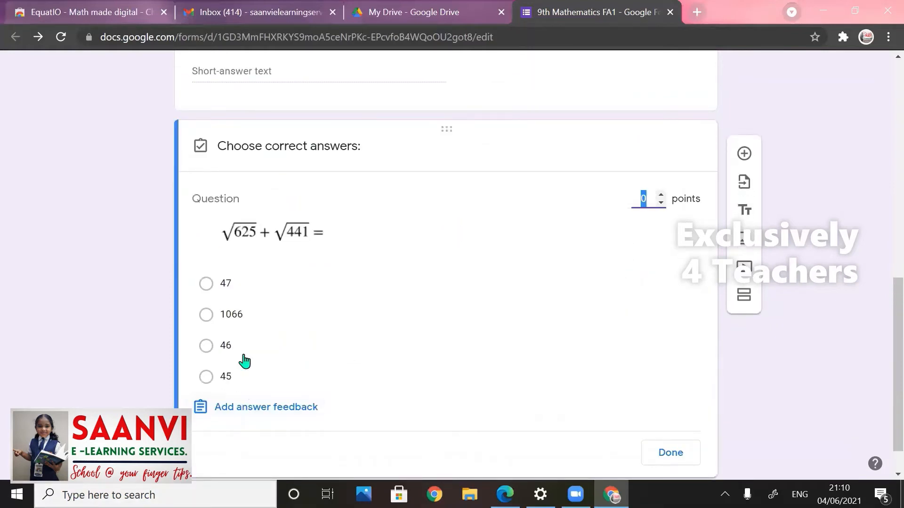
pyautogui.click(210, 347)
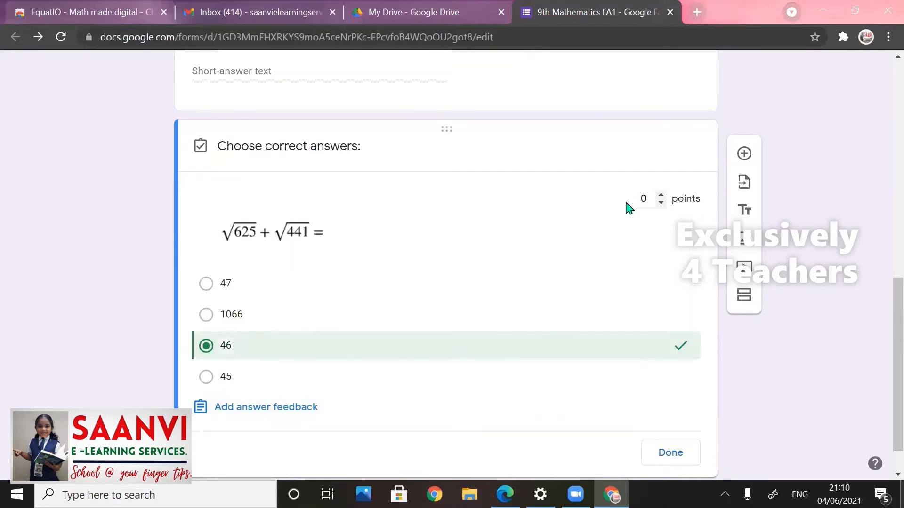
pyautogui.click(661, 194)
pyautogui.click(660, 195)
pyautogui.click(661, 195)
pyautogui.click(353, 441)
# Enter the incorrect-answer feedback "sq root 625 is 25 and sq root 441 is 21, sum of 25 and 21 is 46.".
pyautogui.click(284, 410)
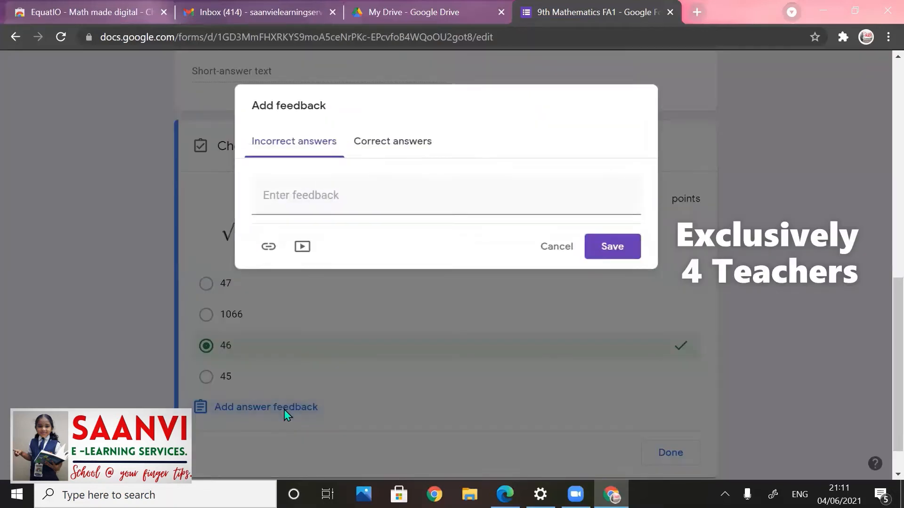
pyautogui.click(308, 197)
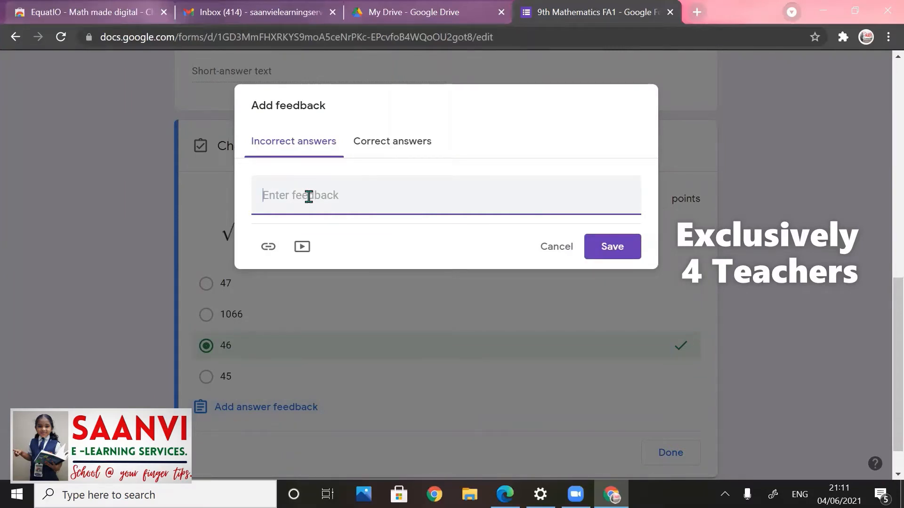
pyautogui.write('sq root 625 is 25 a')
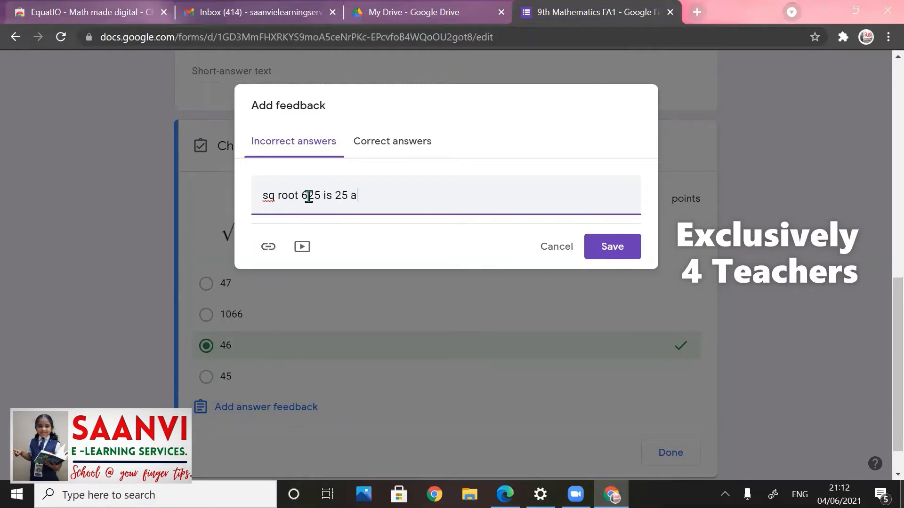
pyautogui.write('nd sq root 441 is 21, to')
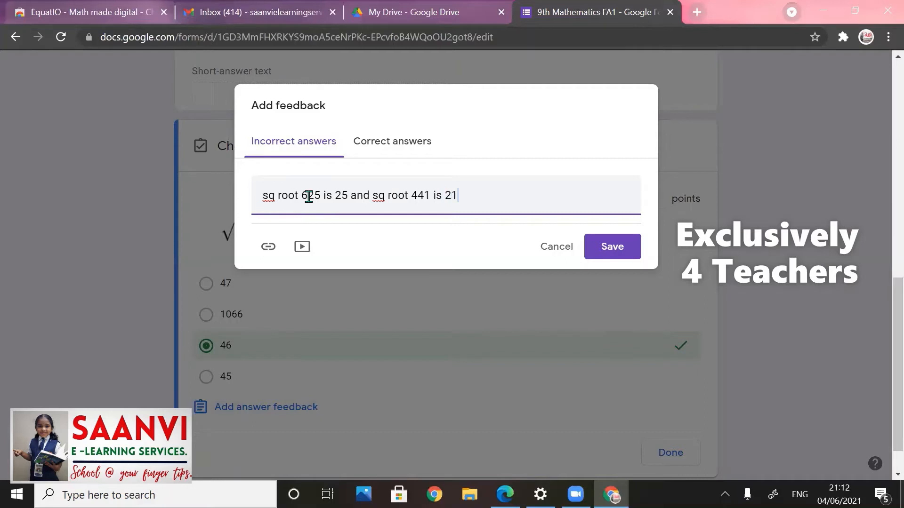
pyautogui.press('BackSpace')
pyautogui.press('BackSpace')
pyautogui.write('sum of ')
pyautogui.write('25 an')
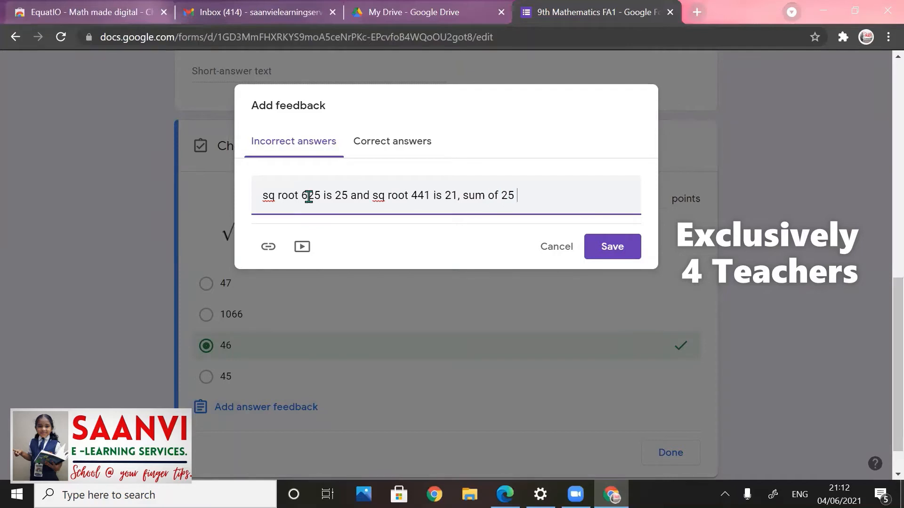
pyautogui.write('d 21 is 46')
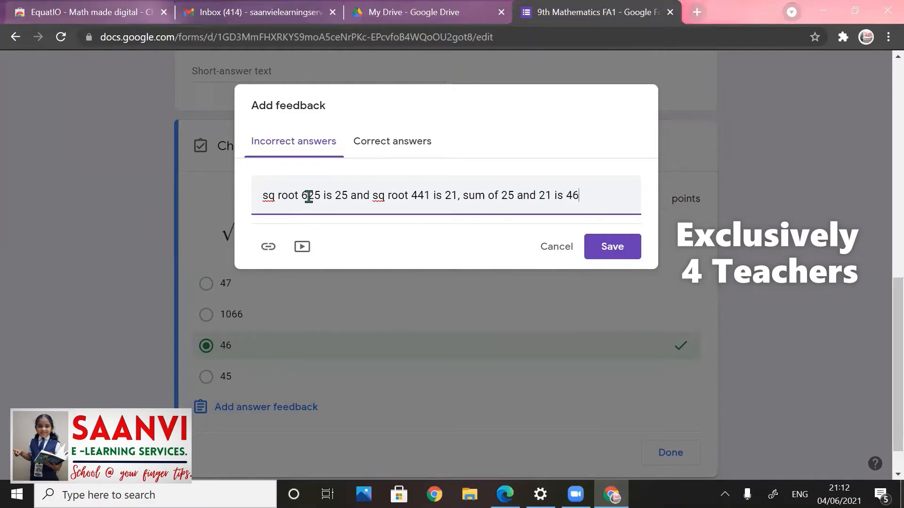
pyautogui.write('.')
# Enter "Very Good." as the feedback for correct answers and save the answer feedback.
pyautogui.click(390, 148)
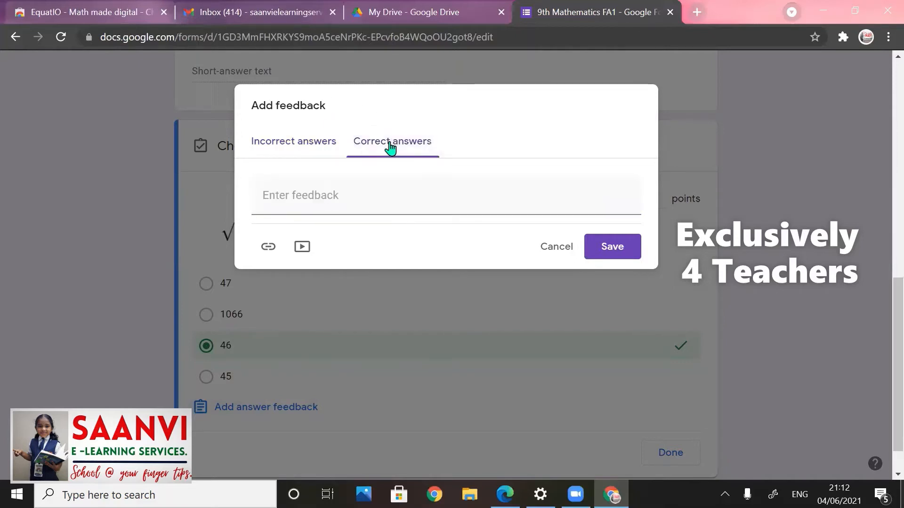
pyautogui.click(320, 206)
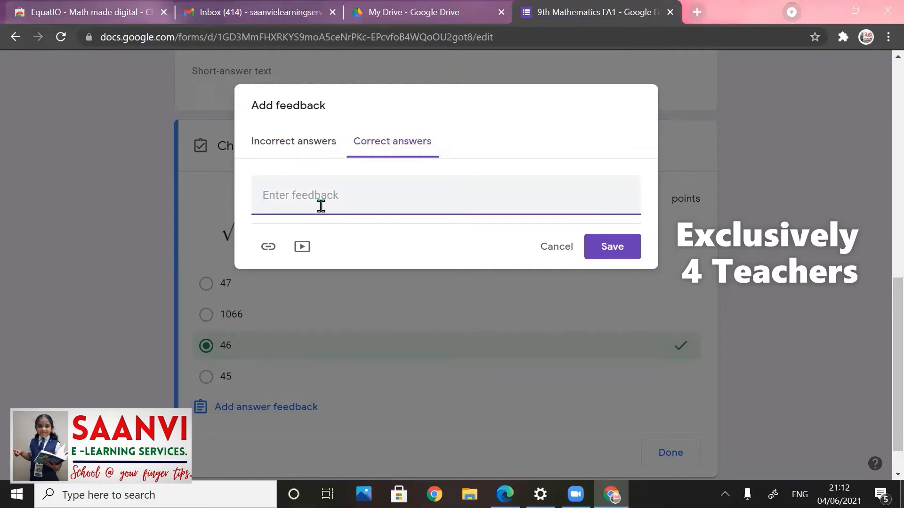
pyautogui.write('Very Good.')
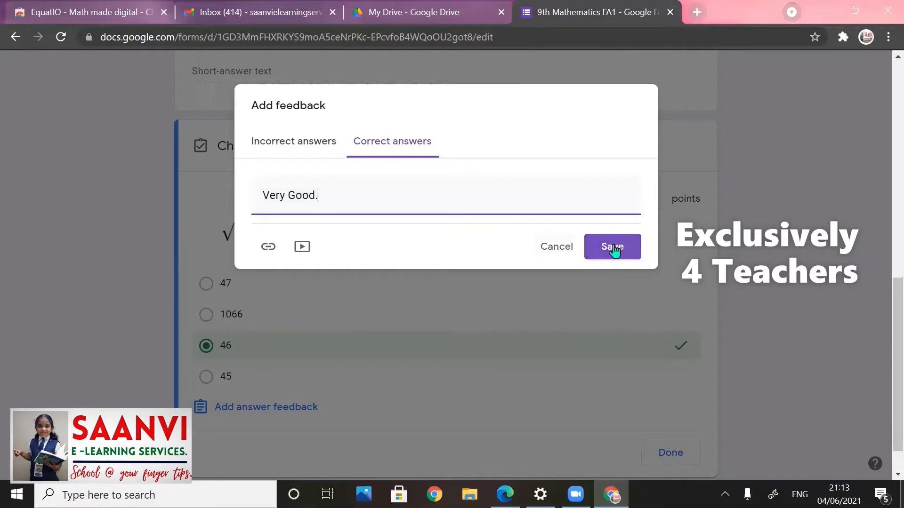
pyautogui.click(630, 248)
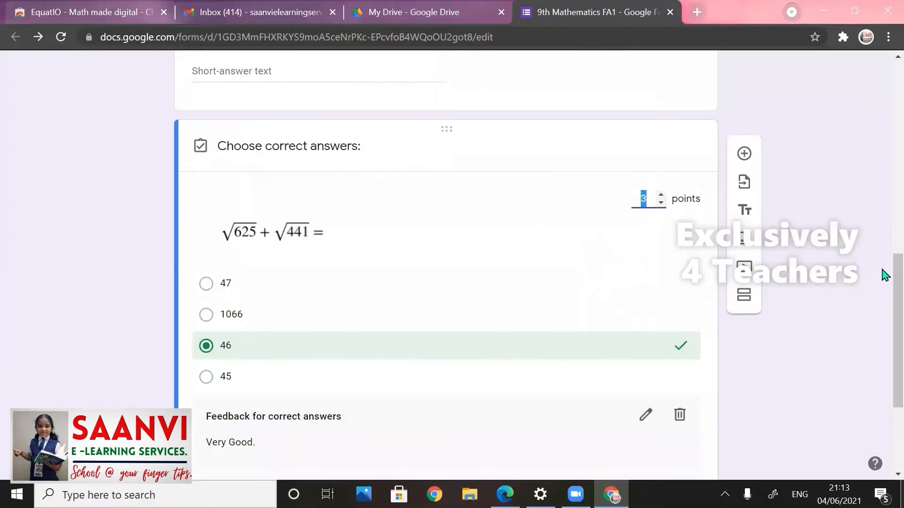
pyautogui.moveTo(883, 274); pyautogui.dragTo(883, 340)
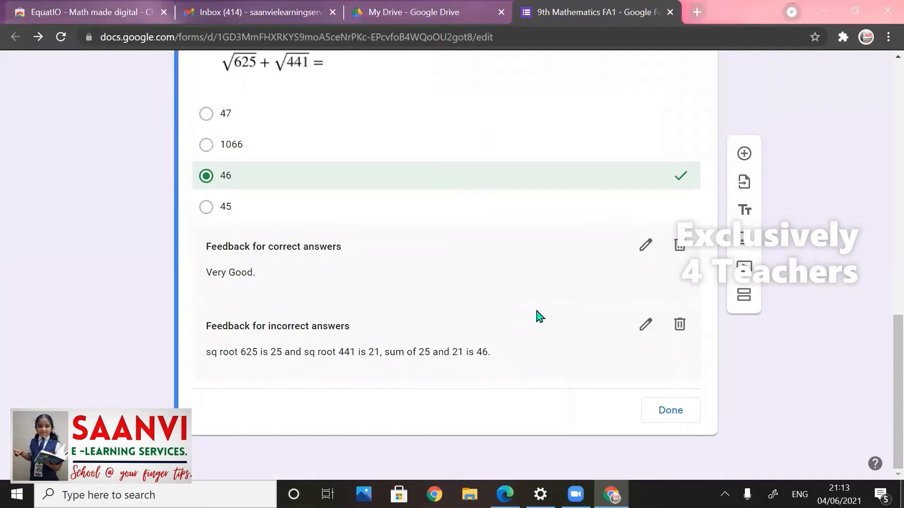
# Finish the current answer key and add a new question containing the EquatIO equation (111)².
pyautogui.click(665, 417)
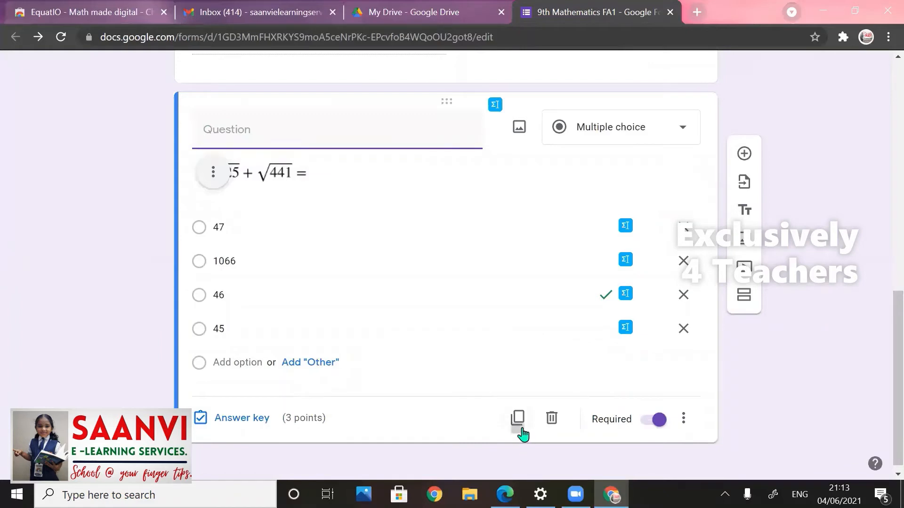
pyautogui.click(744, 155)
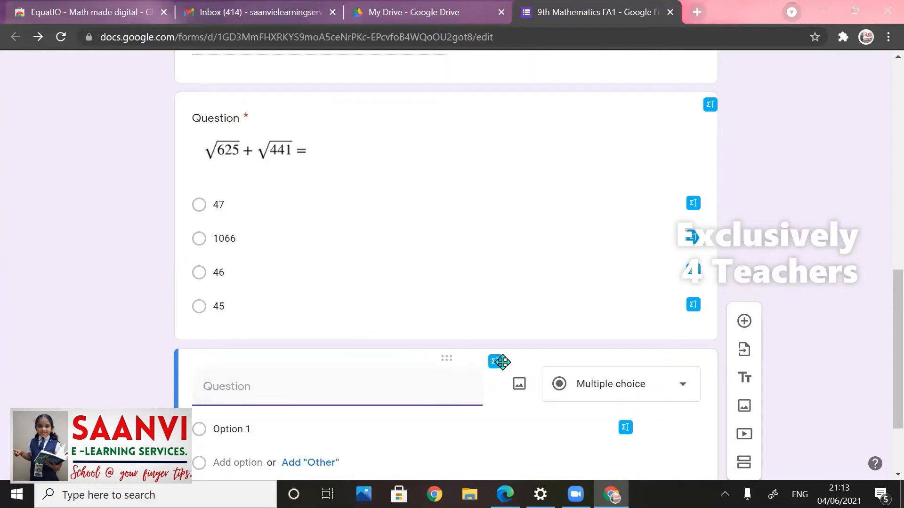
pyautogui.click(495, 362)
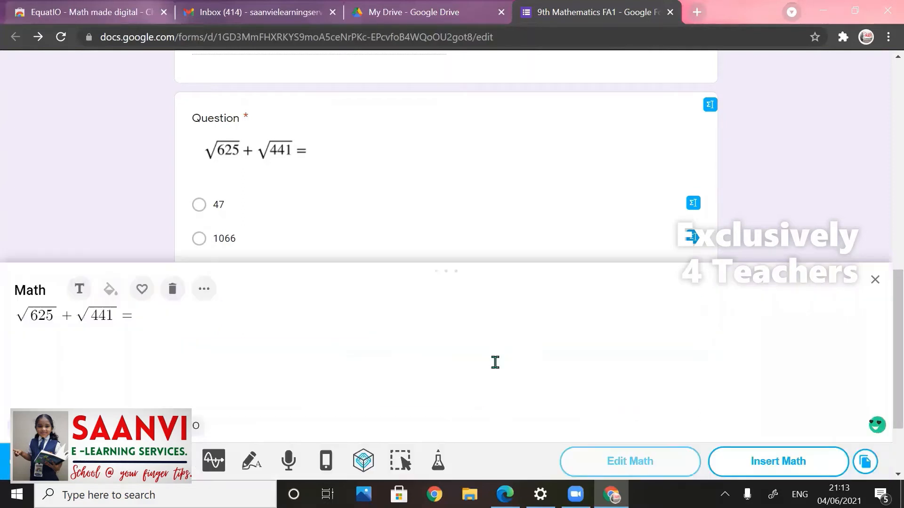
pyautogui.moveTo(191, 324); pyautogui.dragTo(19, 310)
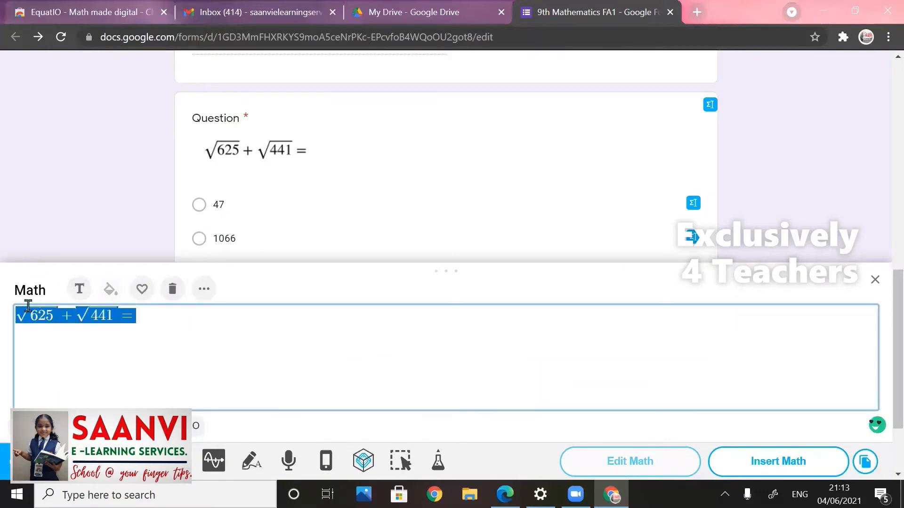
pyautogui.press('BackSpace')
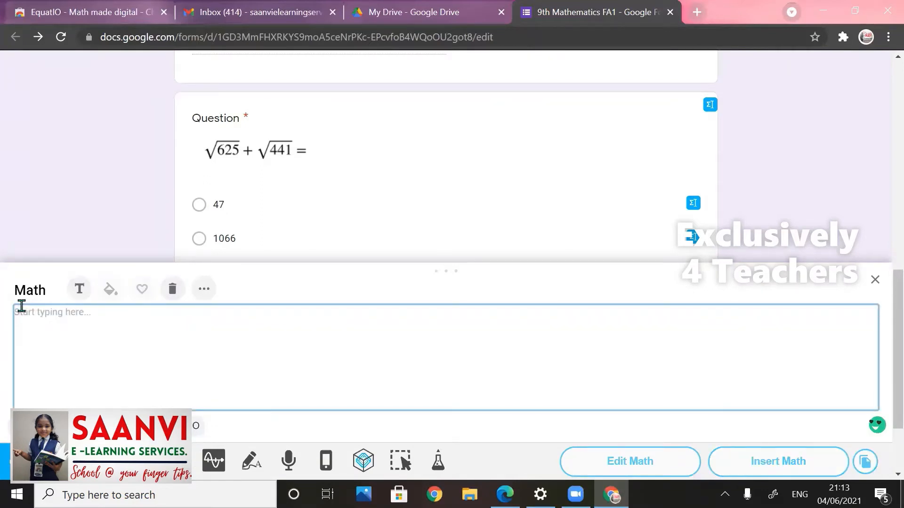
pyautogui.write('(11')
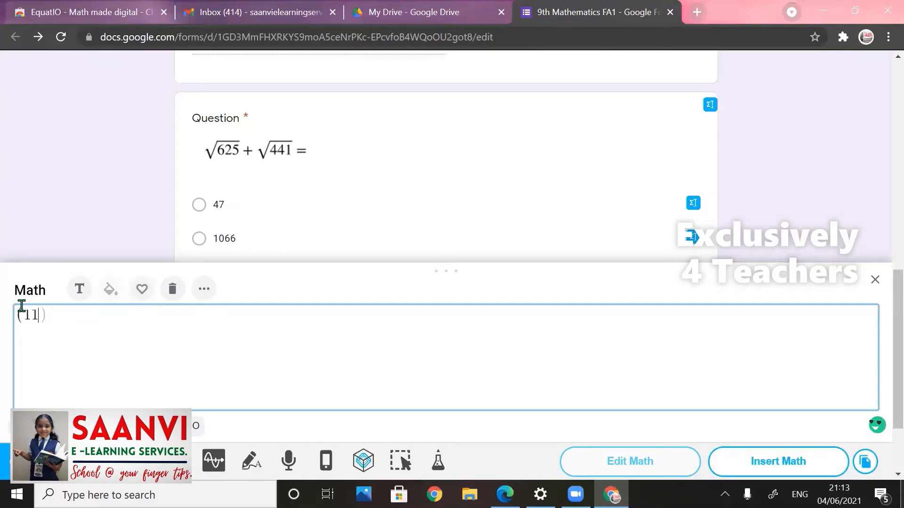
pyautogui.write('1)sq')
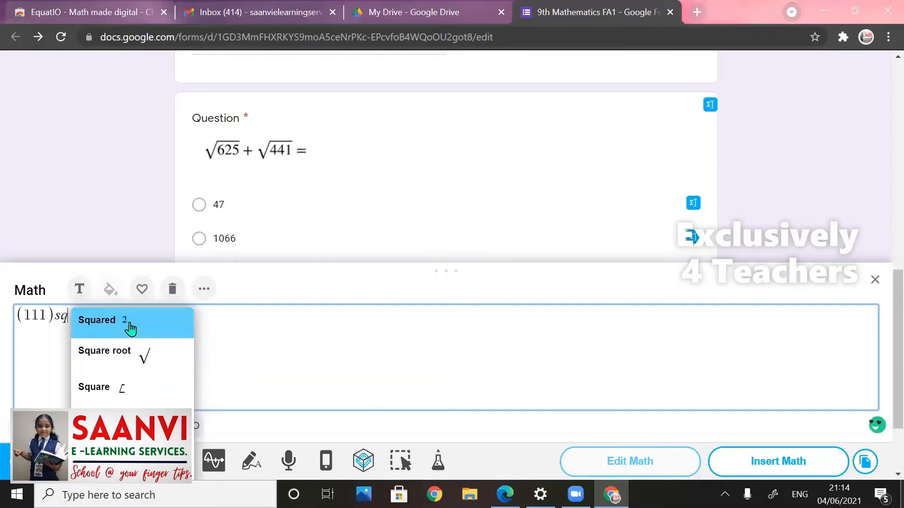
pyautogui.click(131, 329)
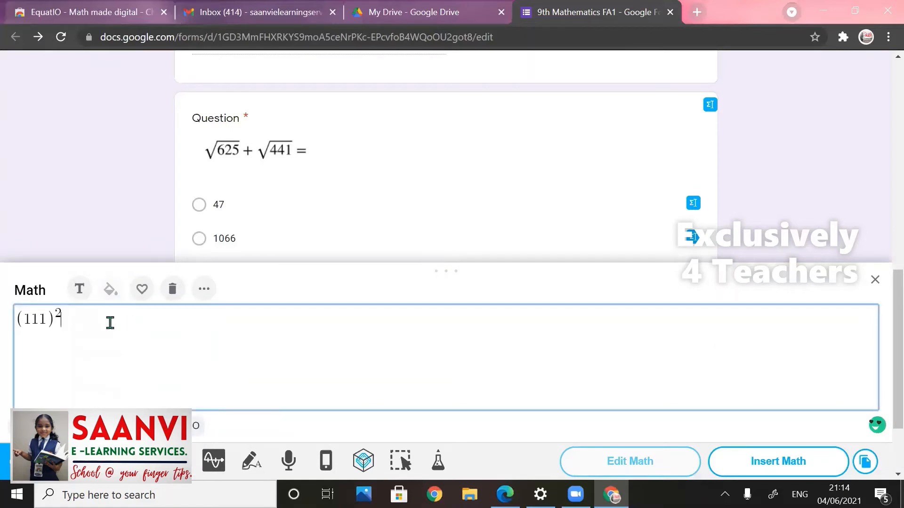
pyautogui.click(790, 469)
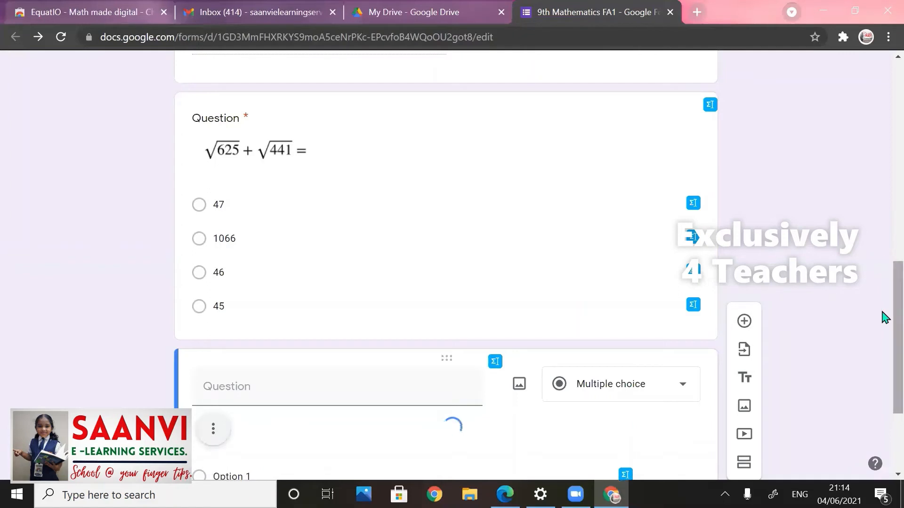
# Enter 12341 and 12321 as the first and second options of the (111)² question.
pyautogui.moveTo(885, 318); pyautogui.dragTo(882, 363)
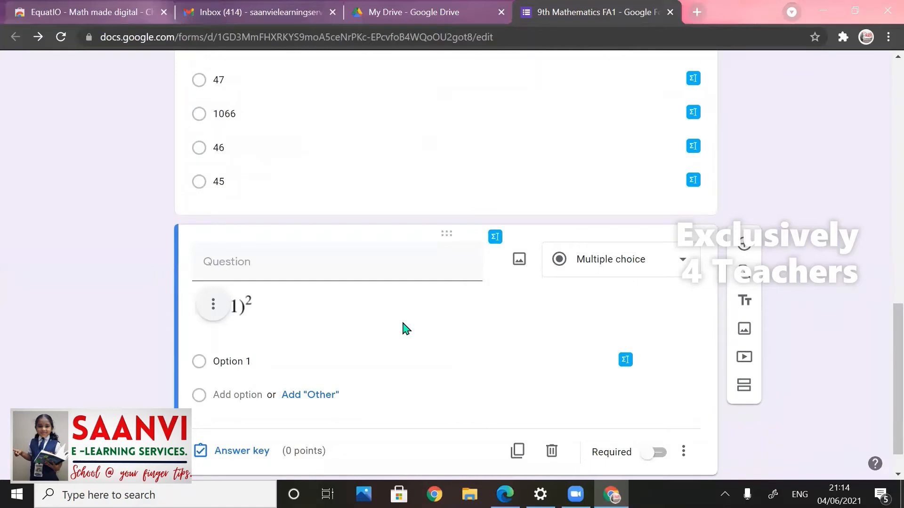
pyautogui.click(233, 360)
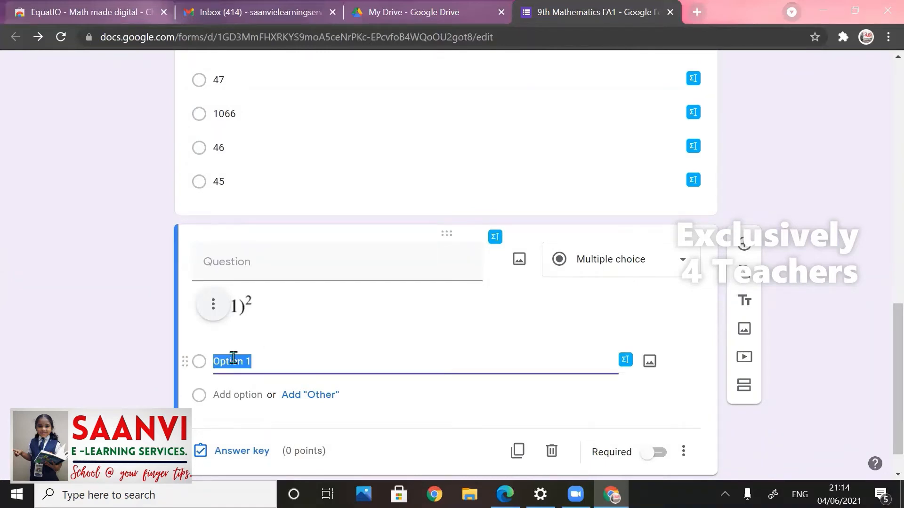
pyautogui.write('12341')
pyautogui.press('Tab')
pyautogui.press('Tab')
pyautogui.press('Tab')
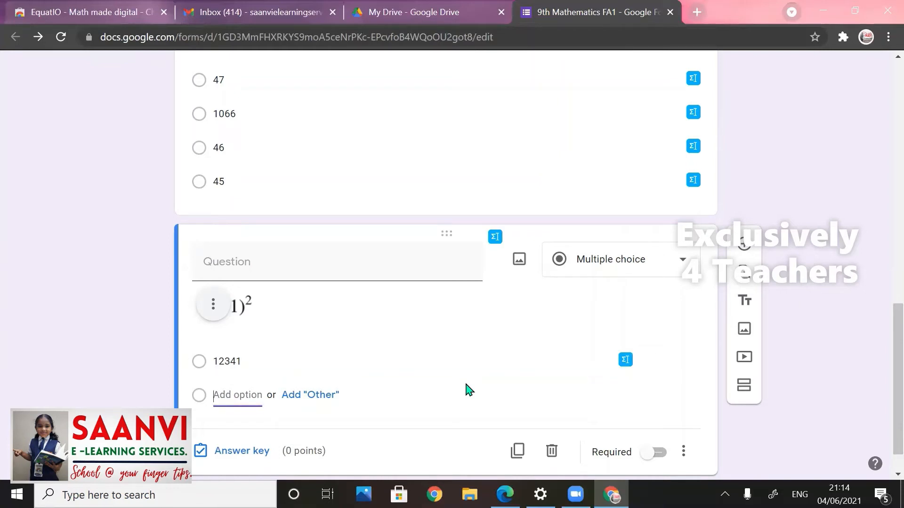
pyautogui.write('12321')
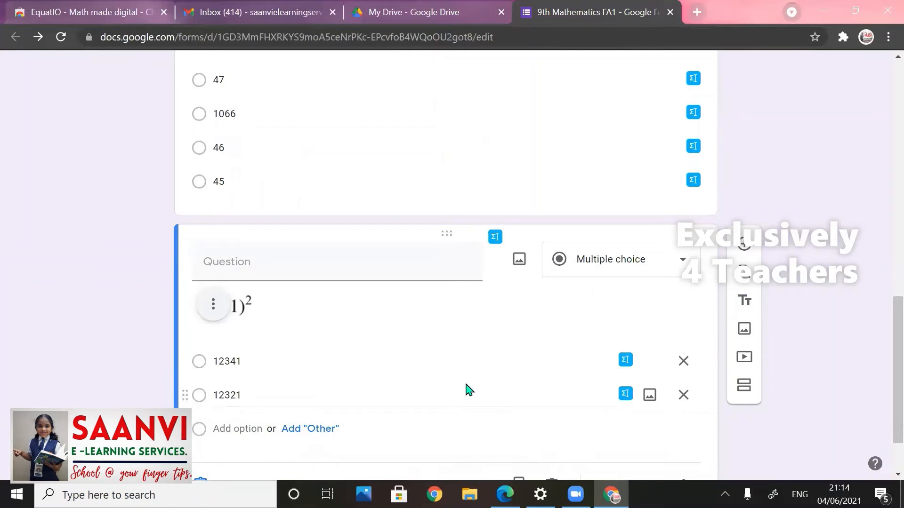
# Add 12312 and 12221 as the third and fourth options of the (111)² question.
pyautogui.press('Tab')
pyautogui.press('Tab')
pyautogui.press('Tab')
pyautogui.write('12312')
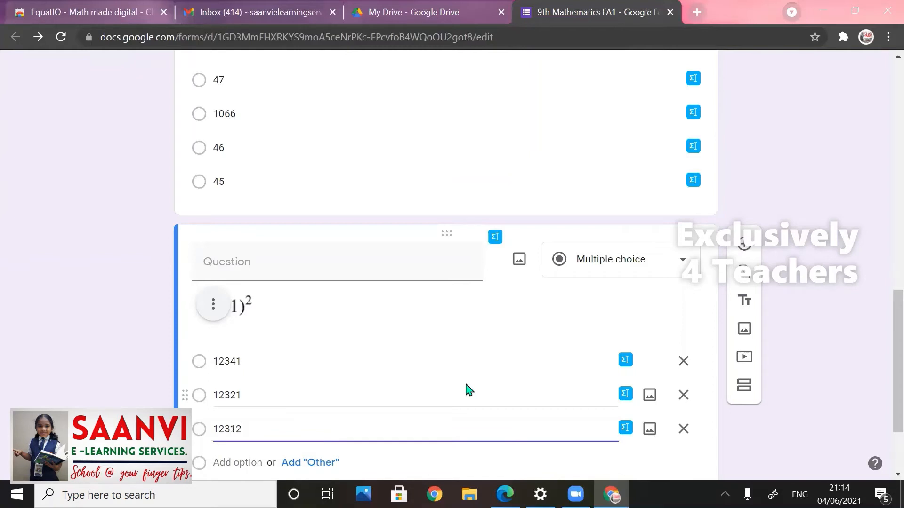
pyautogui.press('Tab')
pyautogui.press('Tab')
pyautogui.press('Tab')
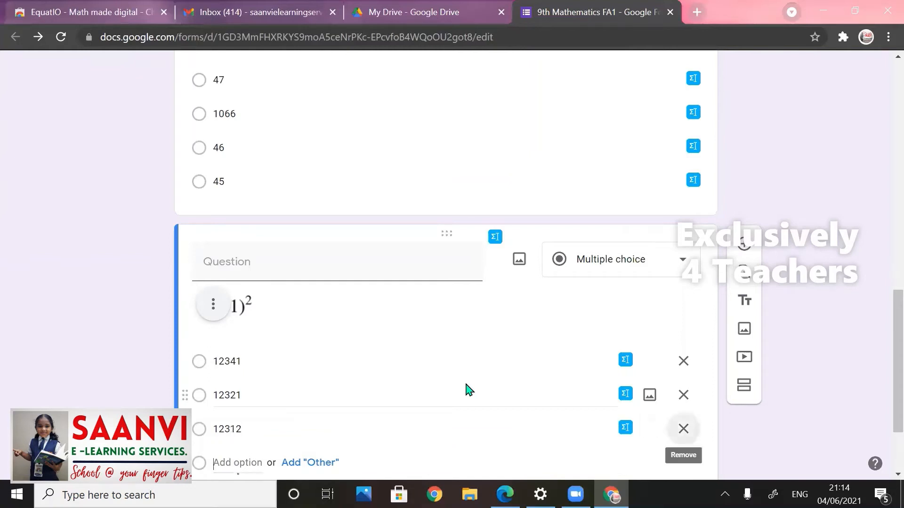
pyautogui.write('12221')
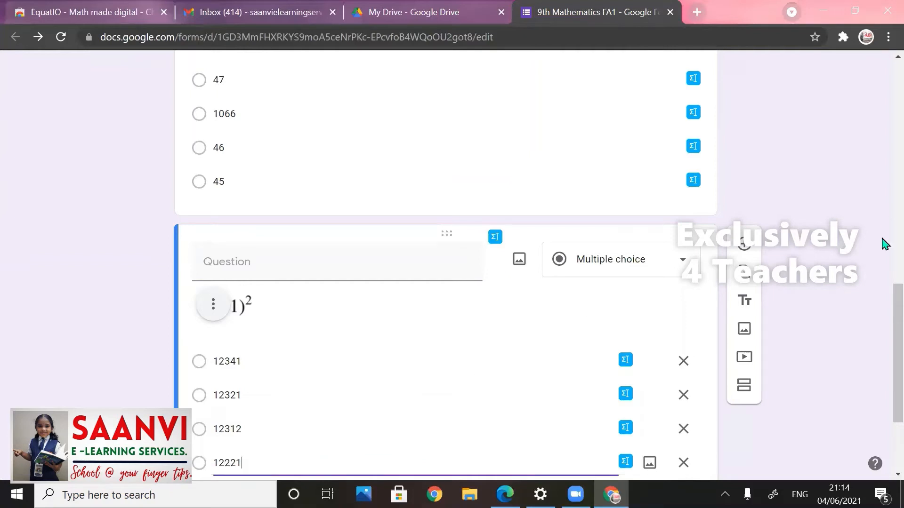
# In the (111)² question's answer key, mark 12321 as the correct answer and set the score to 3 points.
pyautogui.scroll(-3, 884, 372)
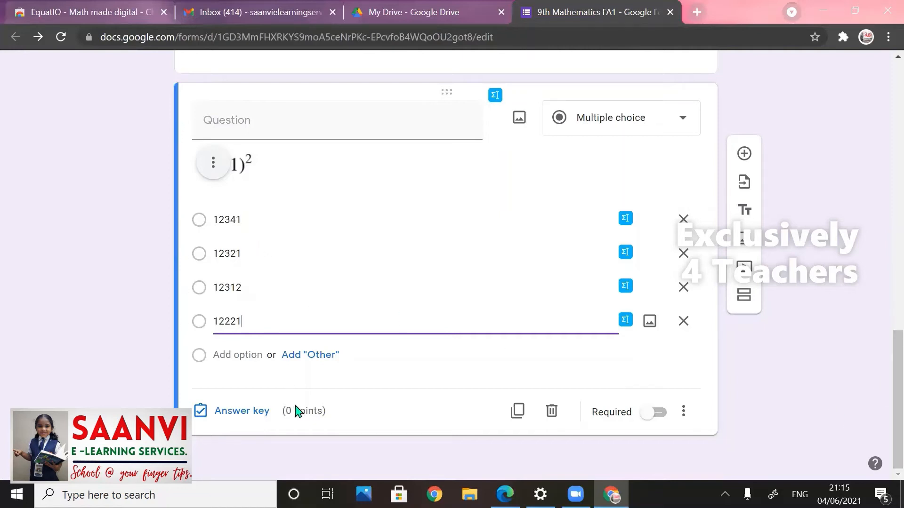
pyautogui.click(258, 419)
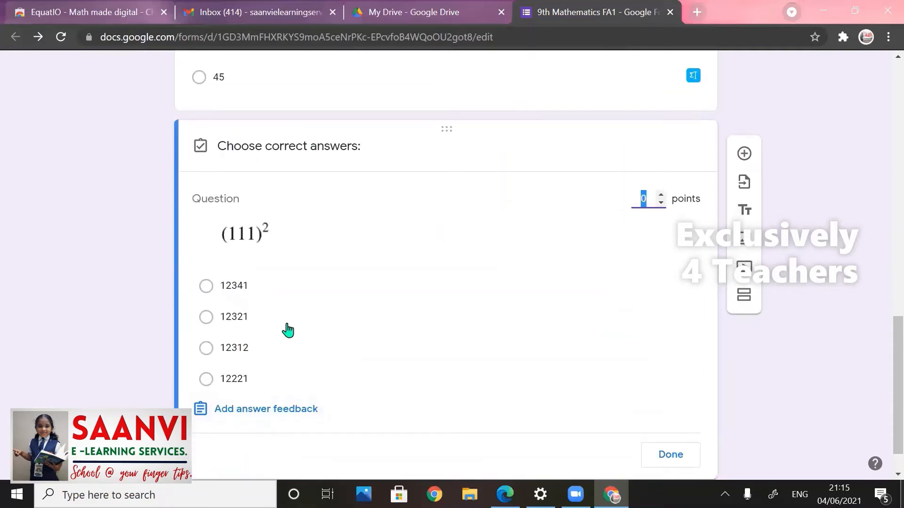
pyautogui.click(245, 317)
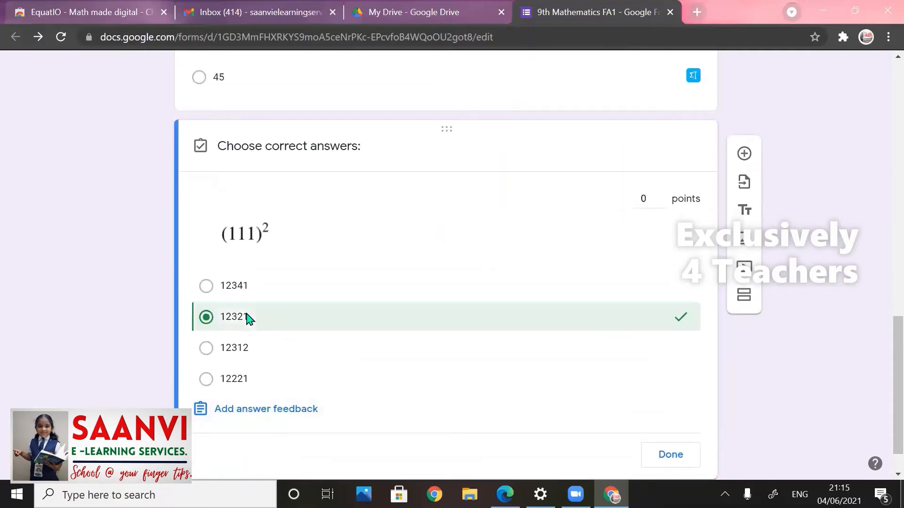
pyautogui.click(661, 195)
pyautogui.click(661, 195)
pyautogui.click(661, 195)
# Enter the incorrect-answer feedback "111 x 111 is 12321." for the (111)² question.
pyautogui.click(297, 410)
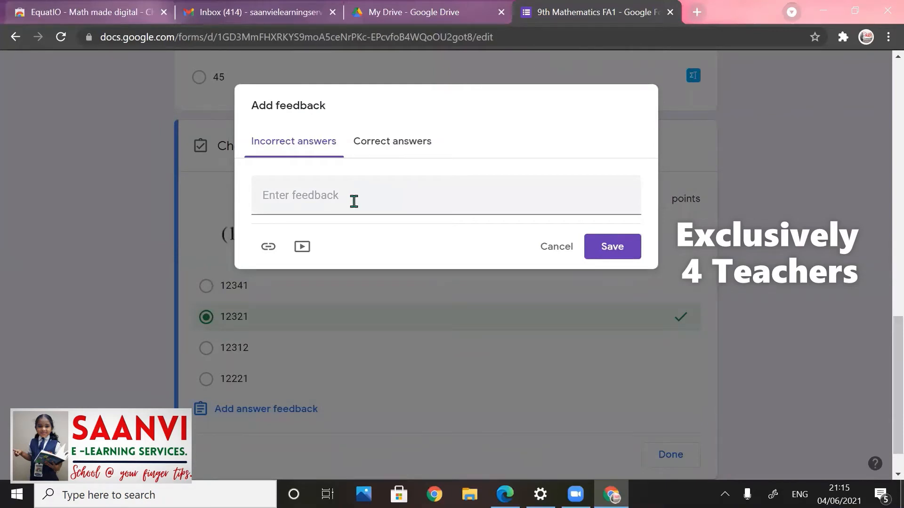
pyautogui.click(353, 201)
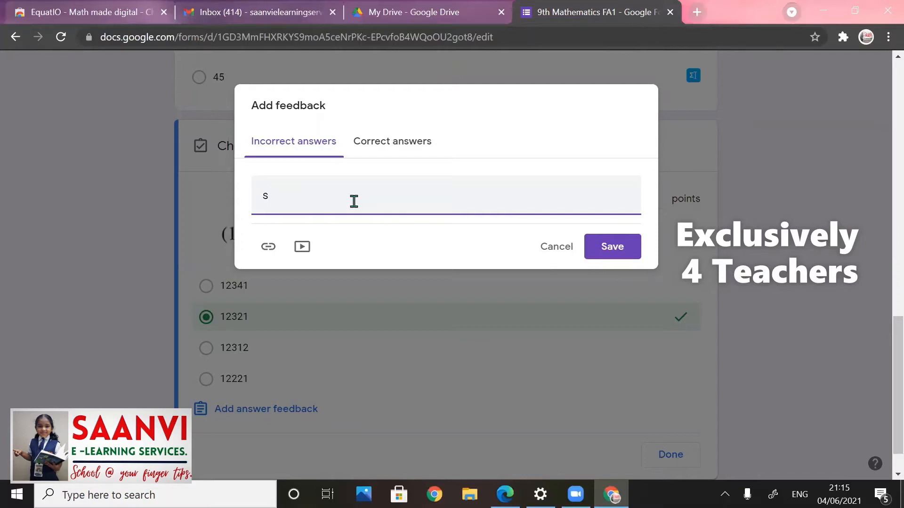
pyautogui.press('BackSpace')
pyautogui.write('111 x 111 is 12321')
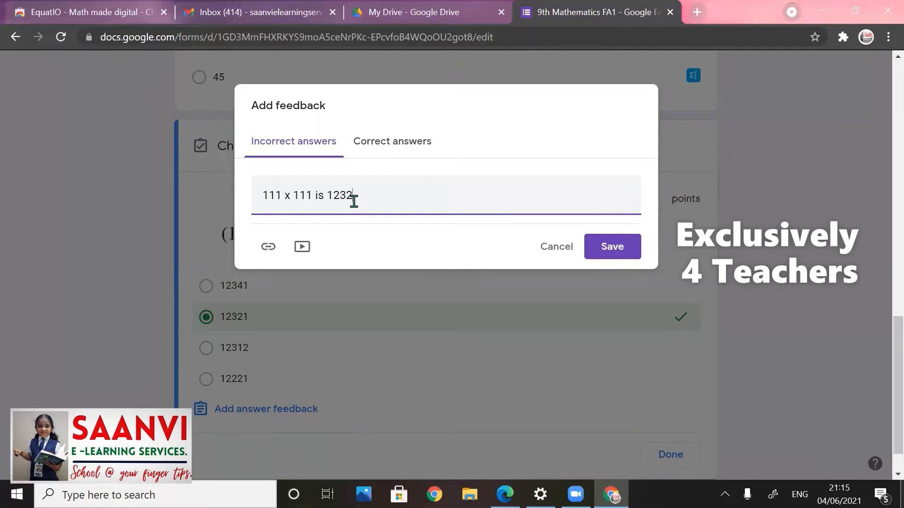
pyautogui.write('.')
# Save "Very Good" as the feedback for correct answers and finish the (111)² question's answer key.
pyautogui.click(379, 150)
pyautogui.click(338, 191)
pyautogui.write('Very')
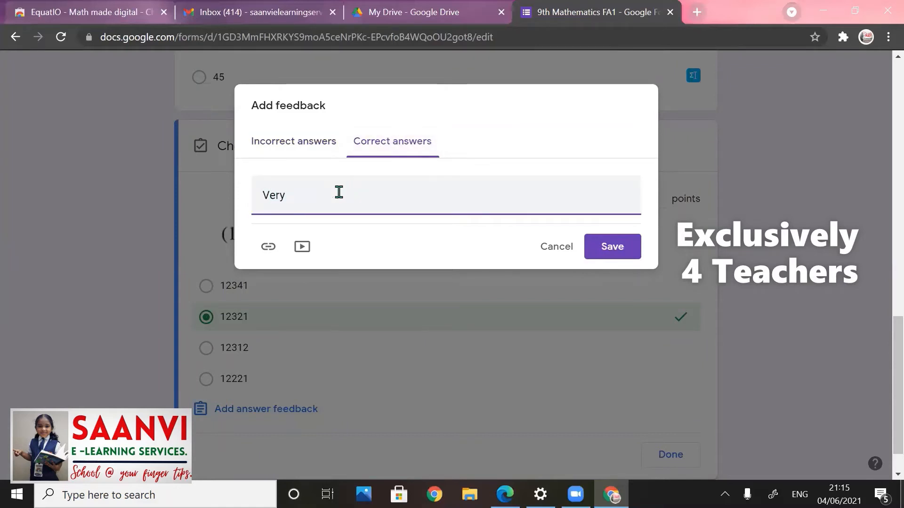
pyautogui.write(' Good')
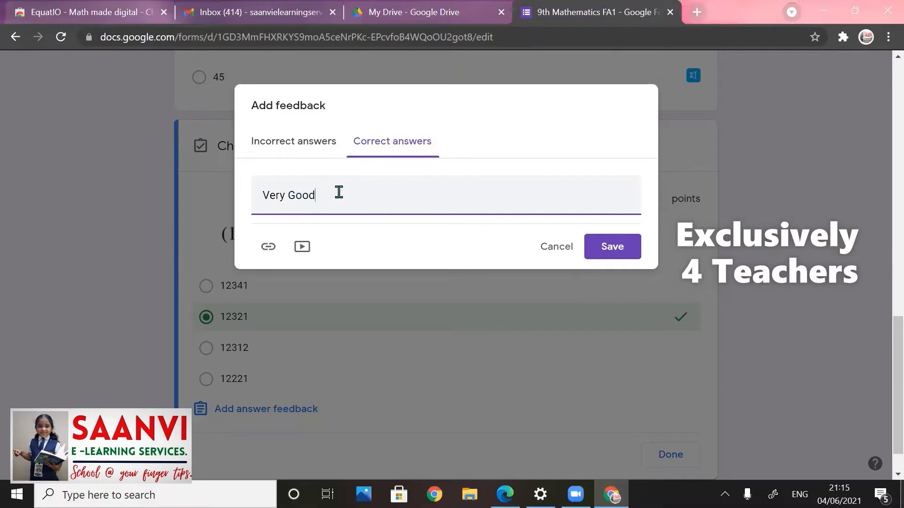
pyautogui.click(626, 255)
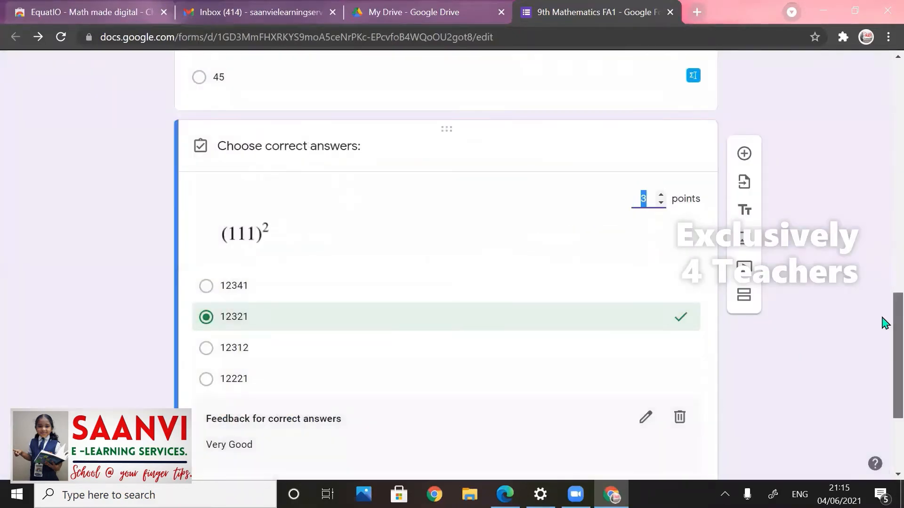
pyautogui.scroll(-3, 884, 323)
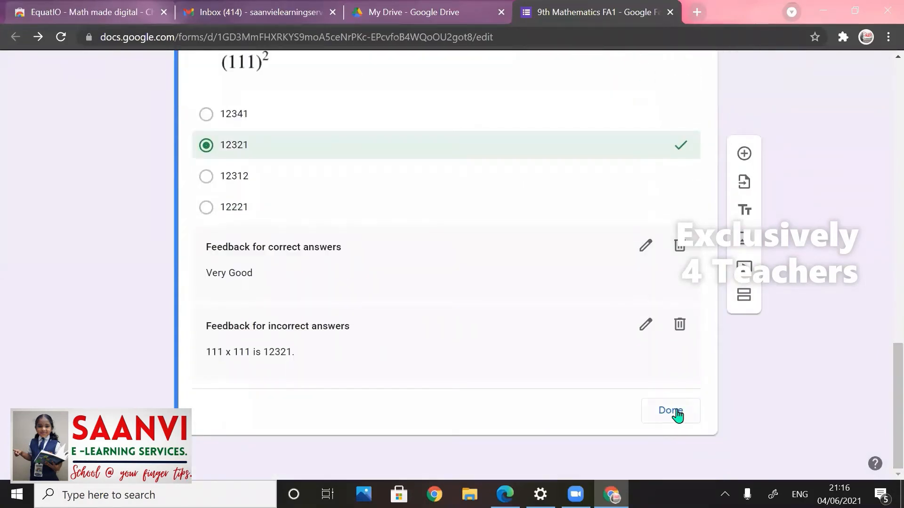
pyautogui.click(670, 411)
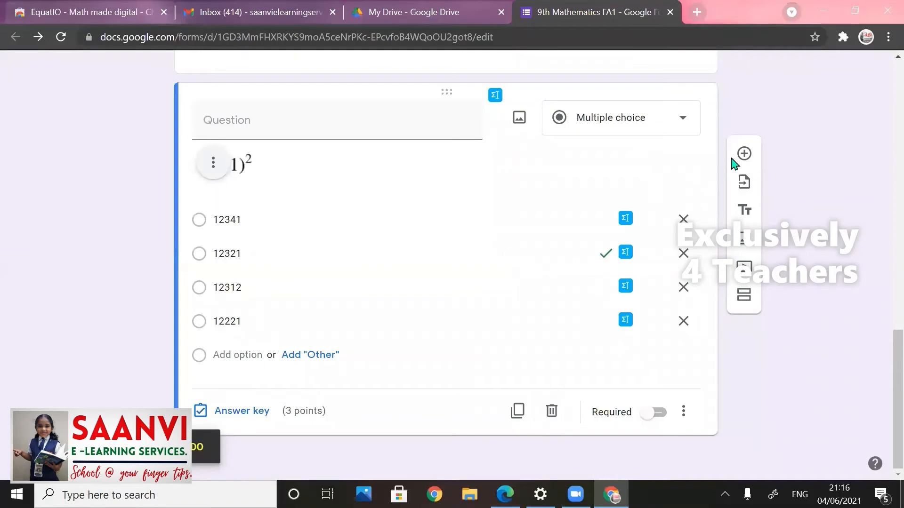
# Add a new question and insert the cube root of 4913 into it as an EquatIO equation.
pyautogui.click(744, 154)
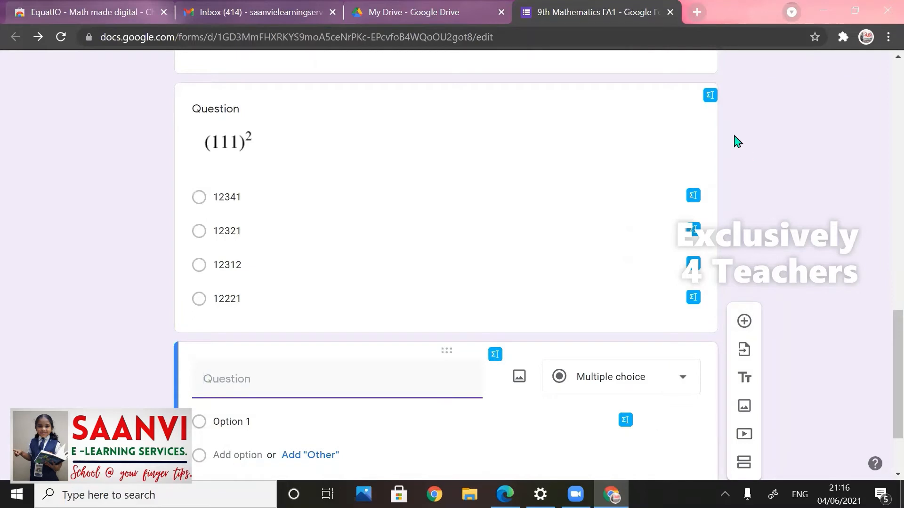
pyautogui.click(495, 356)
pyautogui.moveTo(106, 329); pyautogui.dragTo(3, 286)
pyautogui.write('cube')
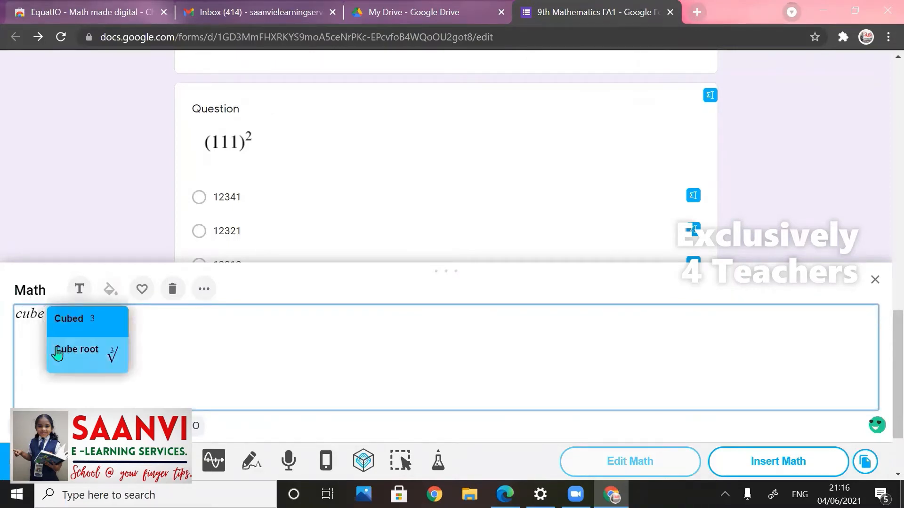
pyautogui.click(79, 352)
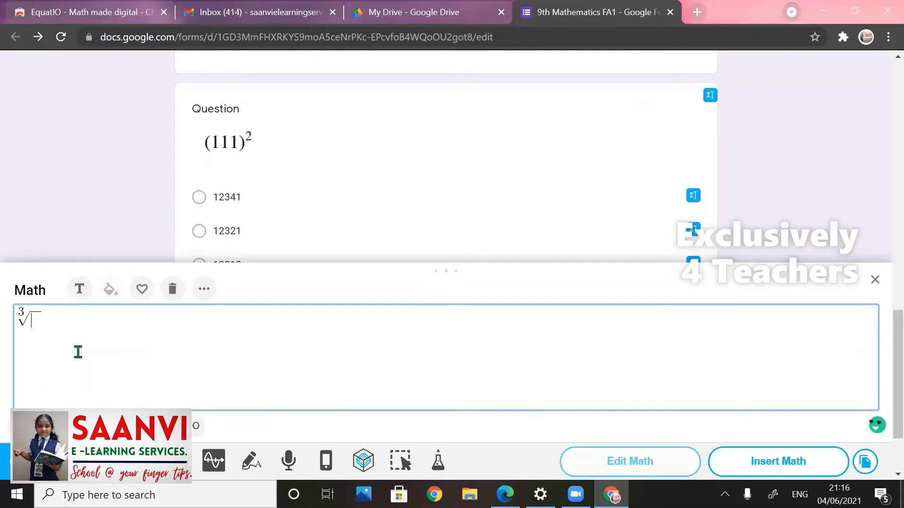
pyautogui.write('4913')
pyautogui.click(777, 466)
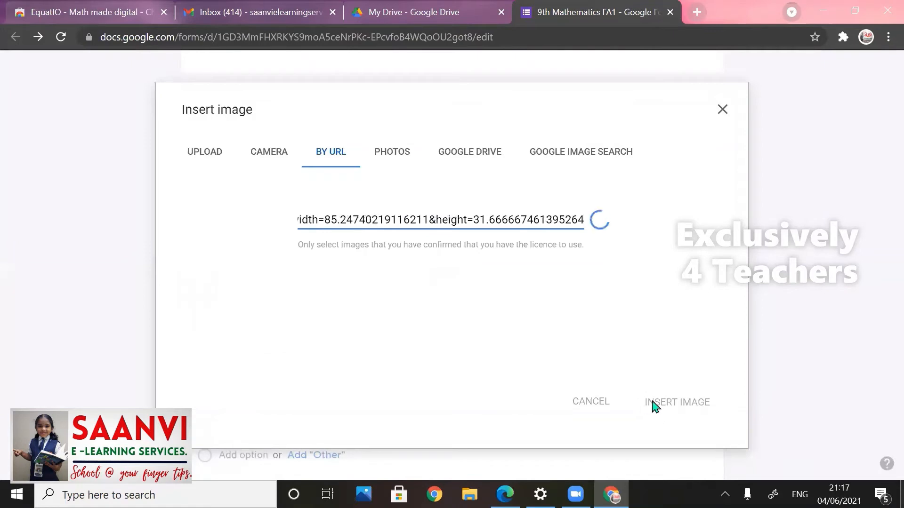
pyautogui.click(671, 402)
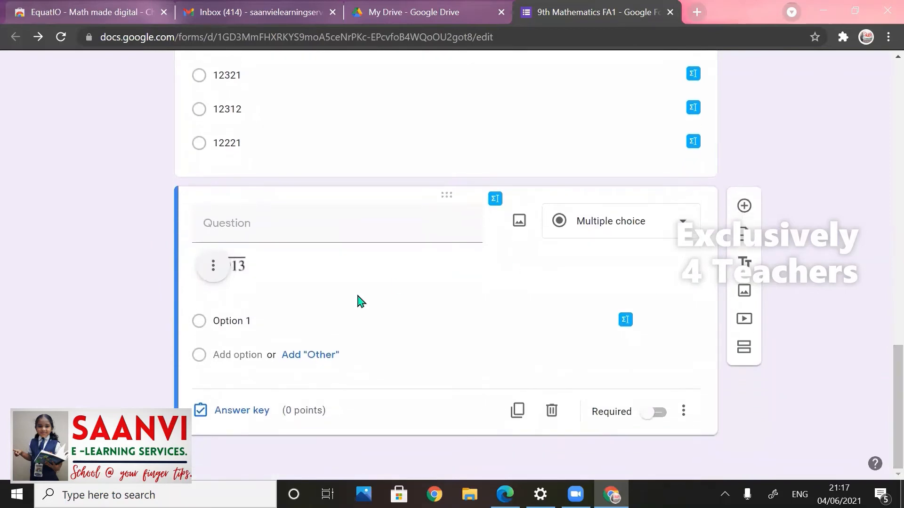
# Enter 17 and 15 as the first and second options of the cube root question.
pyautogui.click(244, 320)
pyautogui.write('17')
pyautogui.press('Tab')
pyautogui.press('Tab')
pyautogui.press('Tab')
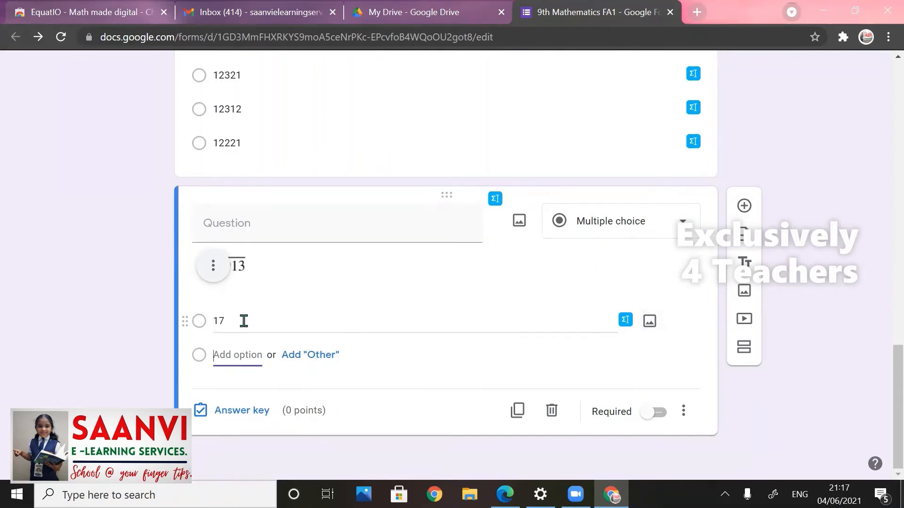
pyautogui.write('15')
# Enter 16 and 18 as the third and fourth options of the cube root question.
pyautogui.press('Tab')
pyautogui.press('Tab')
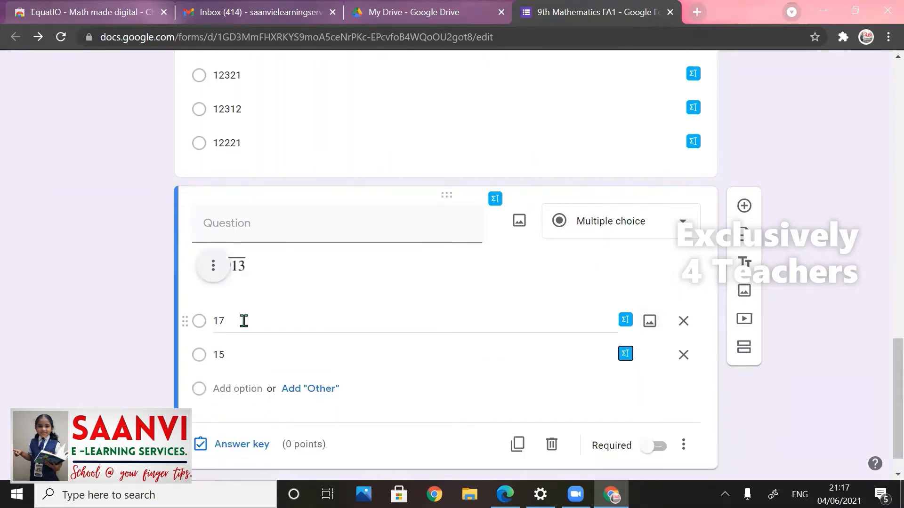
pyautogui.press('Tab')
pyautogui.press('Tab')
pyautogui.write('16')
pyautogui.press('Tab')
pyautogui.press('Tab')
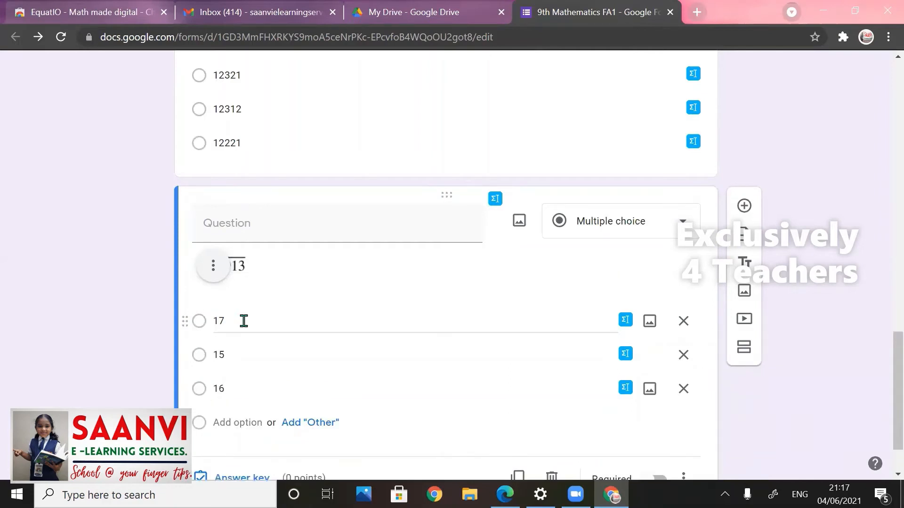
pyautogui.press('Tab')
pyautogui.write('18')
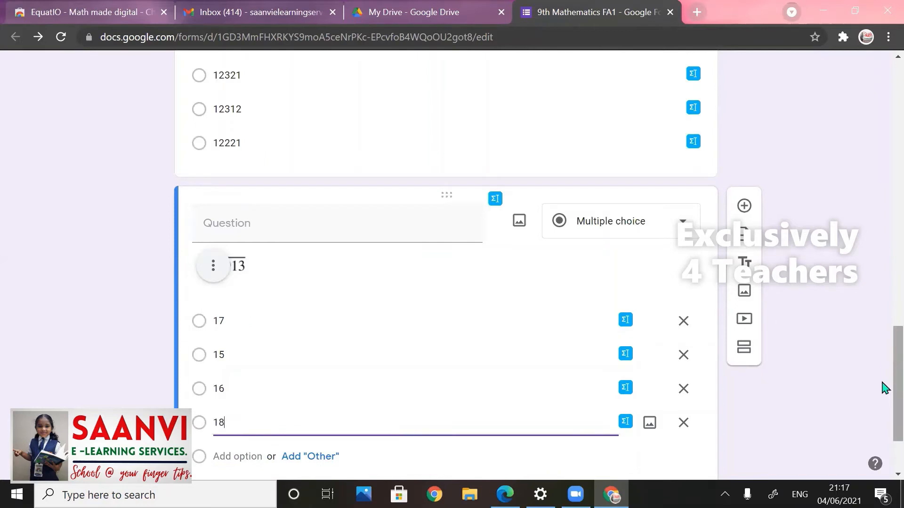
# Mark 17 as the correct answer in the cube root question's answer key.
pyautogui.scroll(-2, 885, 389)
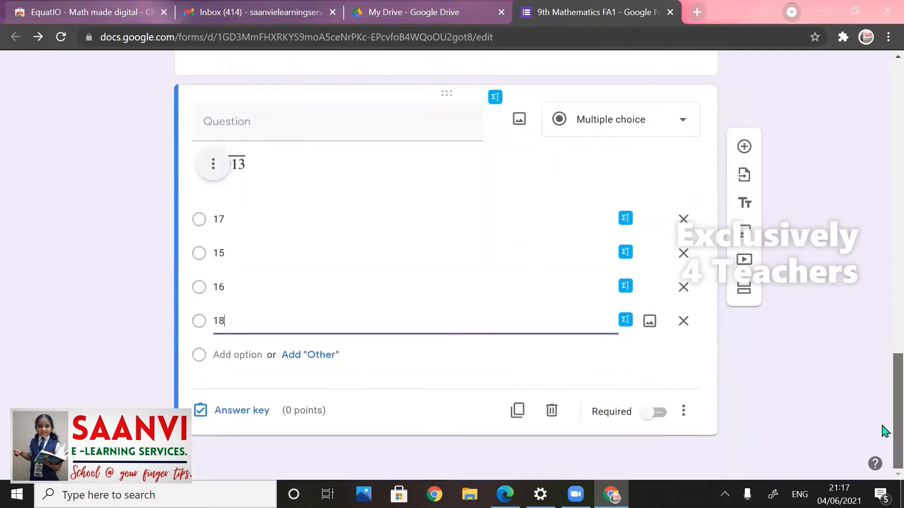
pyautogui.click(255, 409)
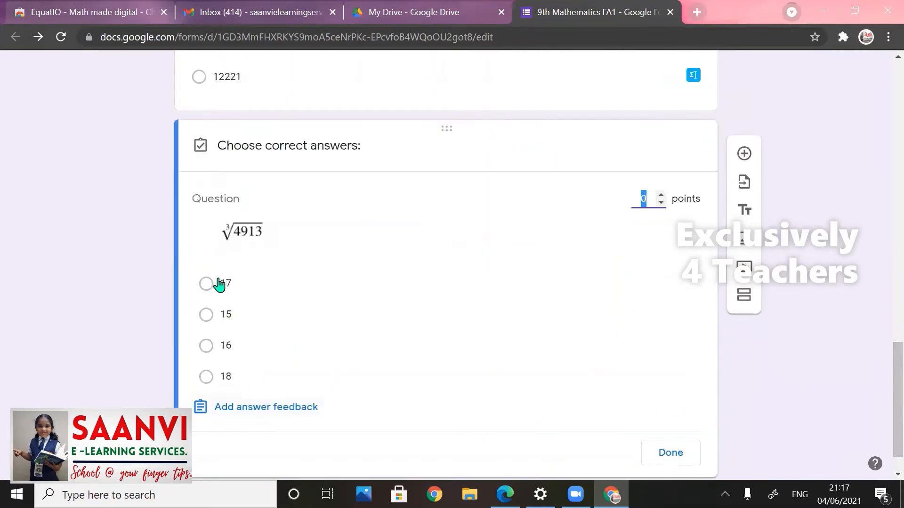
pyautogui.click(207, 284)
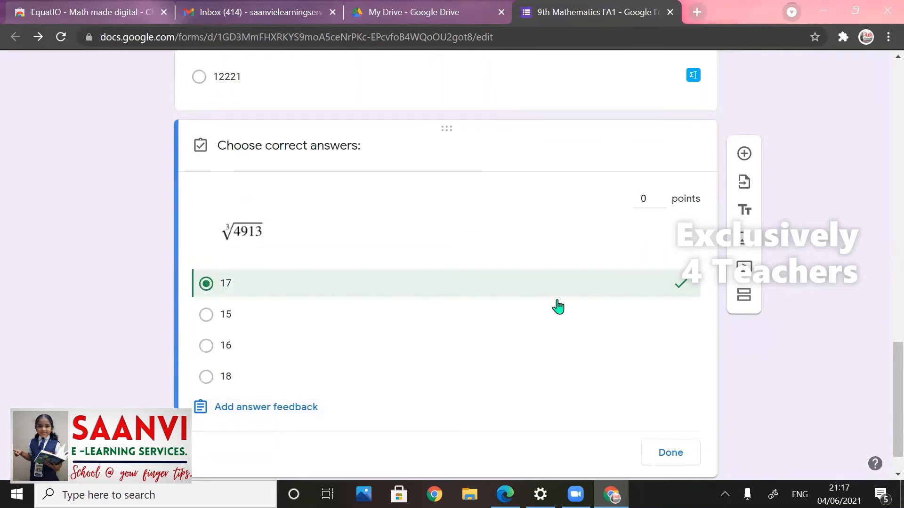
# Save "by prime factorization method we get 17 x 17 x 17 as 4913." as the cube root question's incorrect-answer feedback.
pyautogui.click(291, 411)
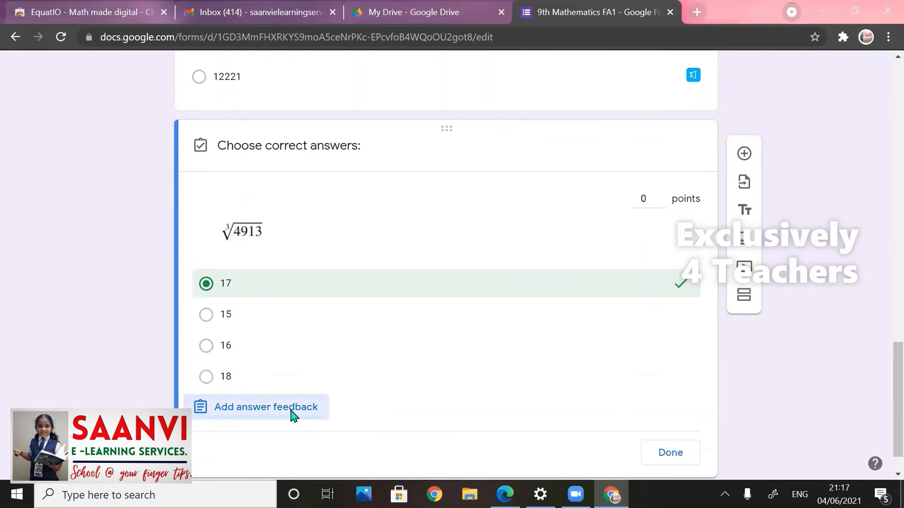
pyautogui.click(313, 193)
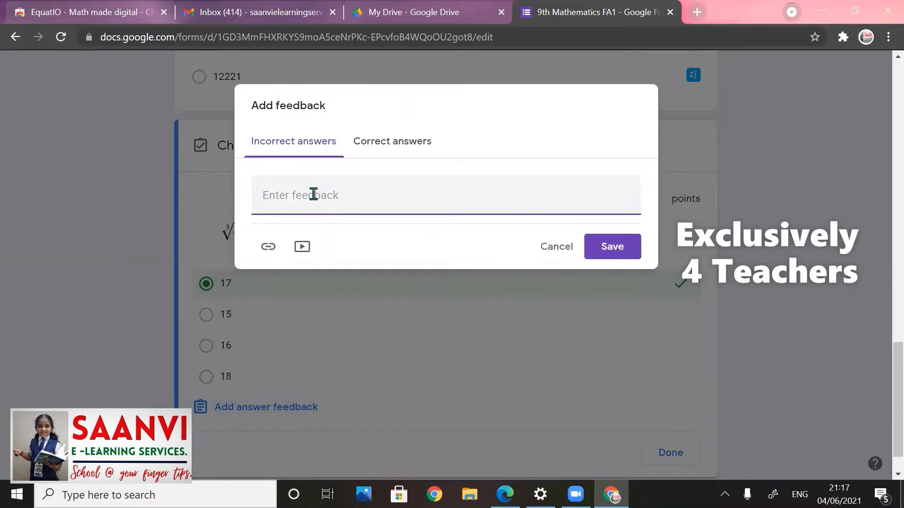
pyautogui.write('by ')
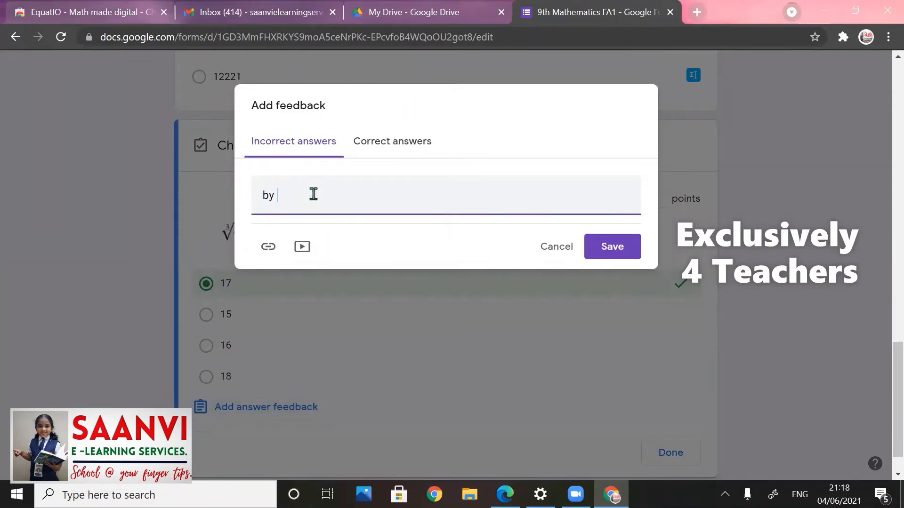
pyautogui.write('prime factorization method')
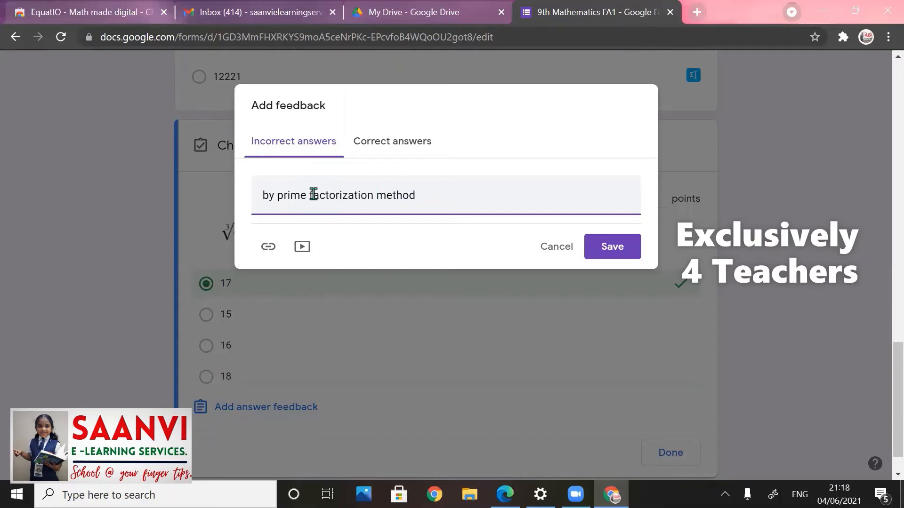
pyautogui.write('we get 17 x 17 x 17 as 4913.')
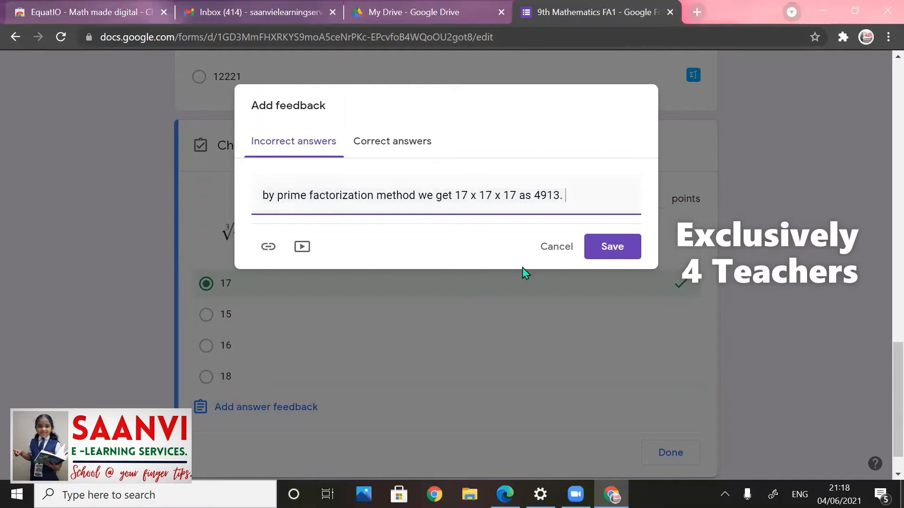
pyautogui.click(609, 254)
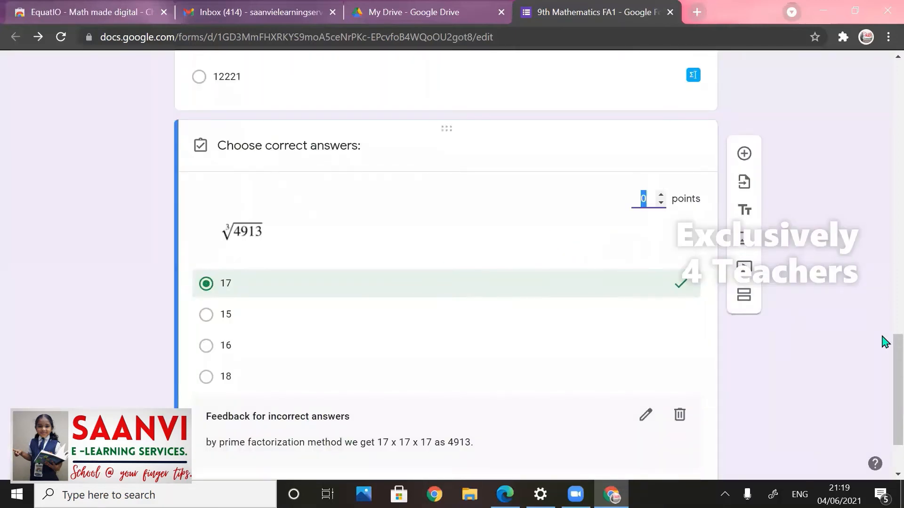
# Save "Very Good" as the feedback for correct answers to the cube root question.
pyautogui.scroll(-2, 883, 404)
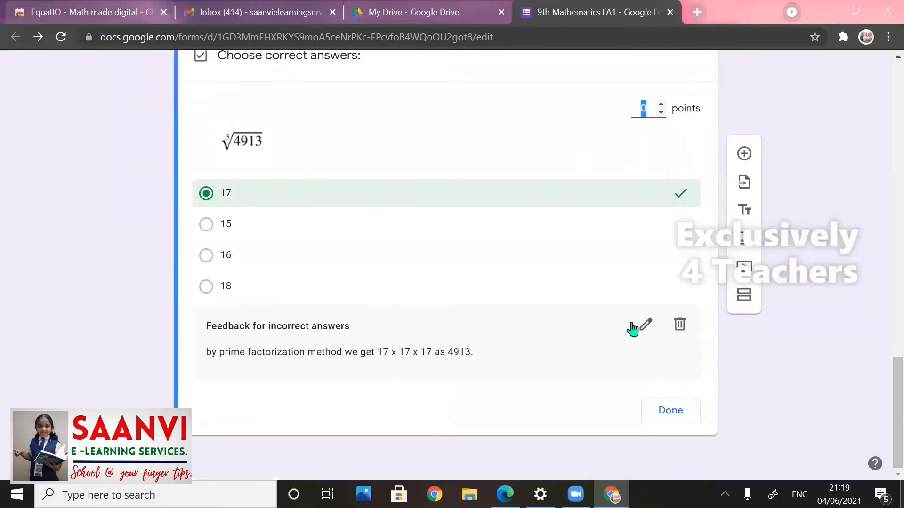
pyautogui.click(645, 325)
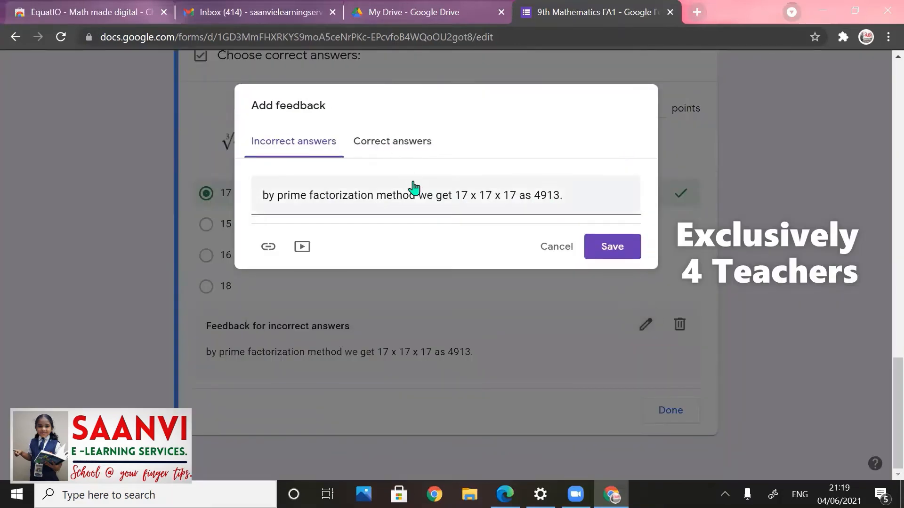
pyautogui.click(403, 147)
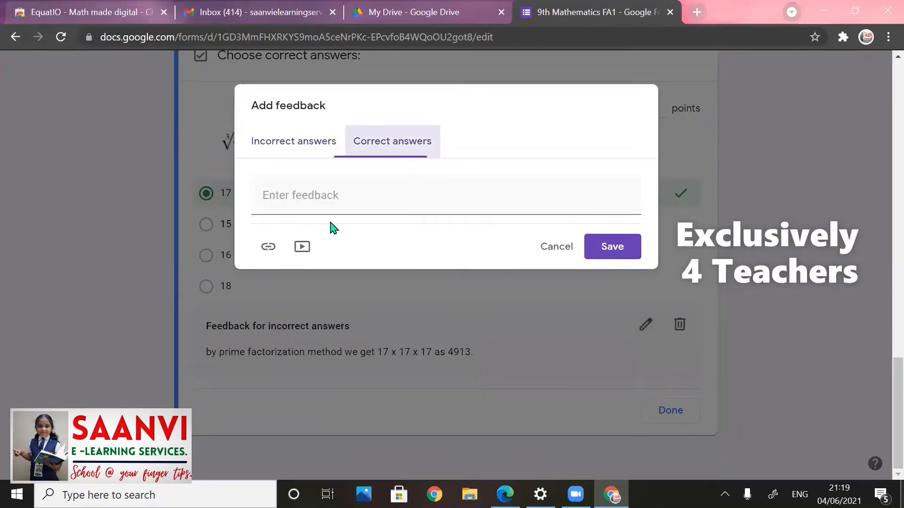
pyautogui.click(334, 197)
pyautogui.write('V')
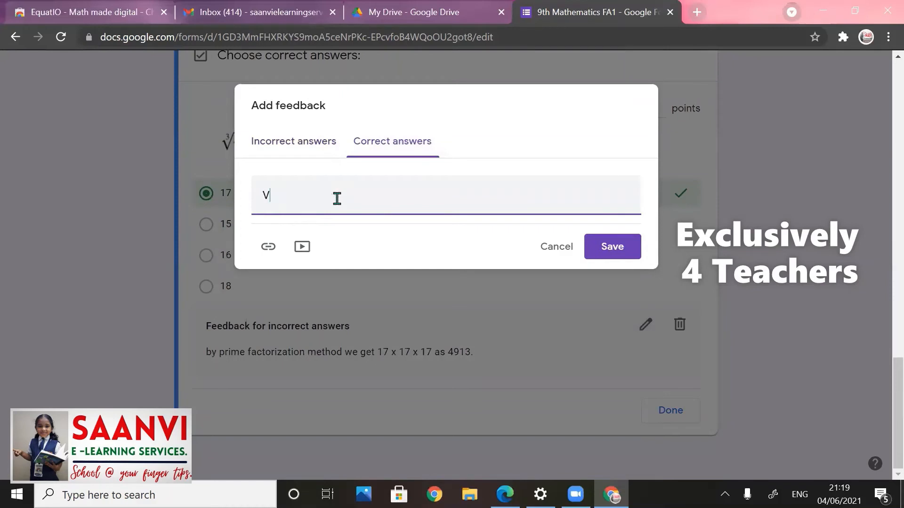
pyautogui.write('ery Good')
pyautogui.click(612, 247)
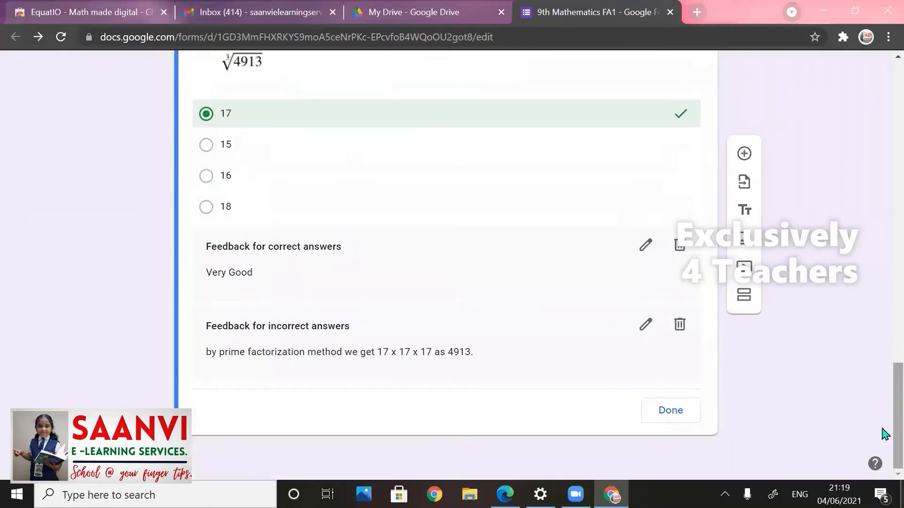
# Set the cube root question to 3 points and finish its answer key.
pyautogui.scroll(3, 882, 429)
pyautogui.click(661, 188)
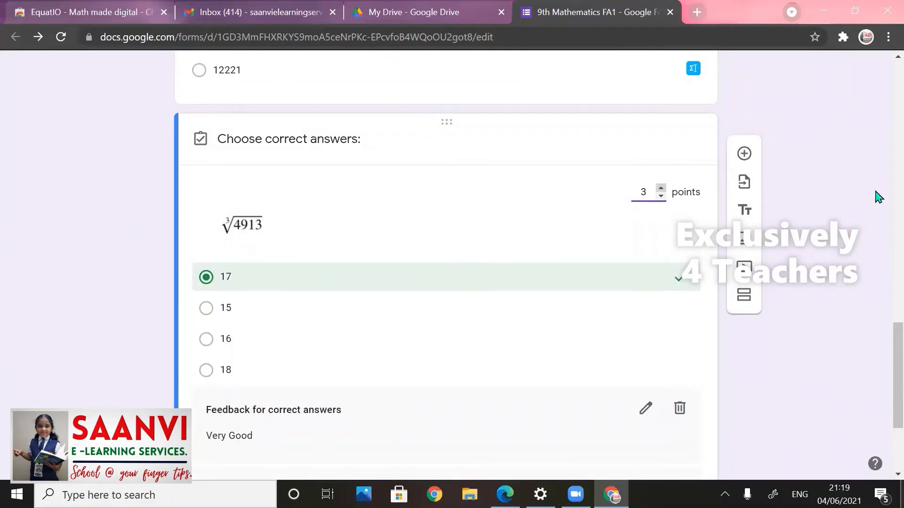
pyautogui.scroll(-3, 884, 405)
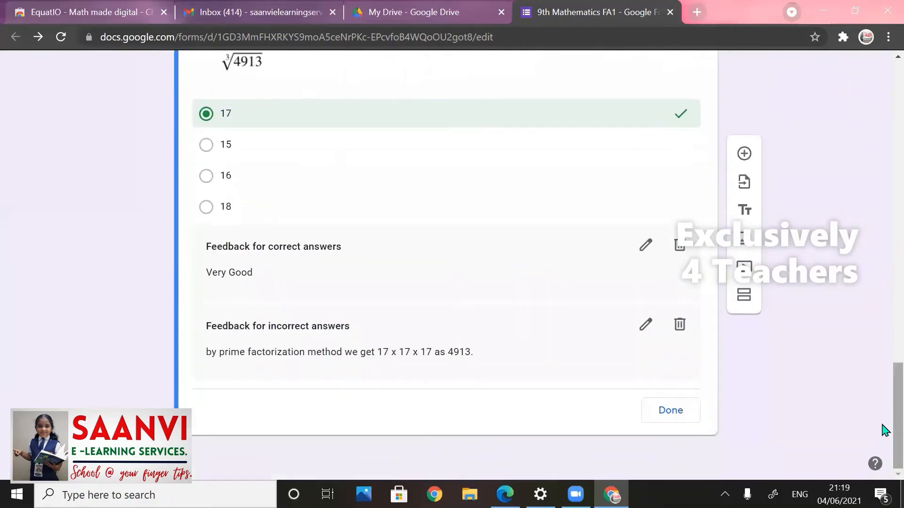
pyautogui.click(678, 415)
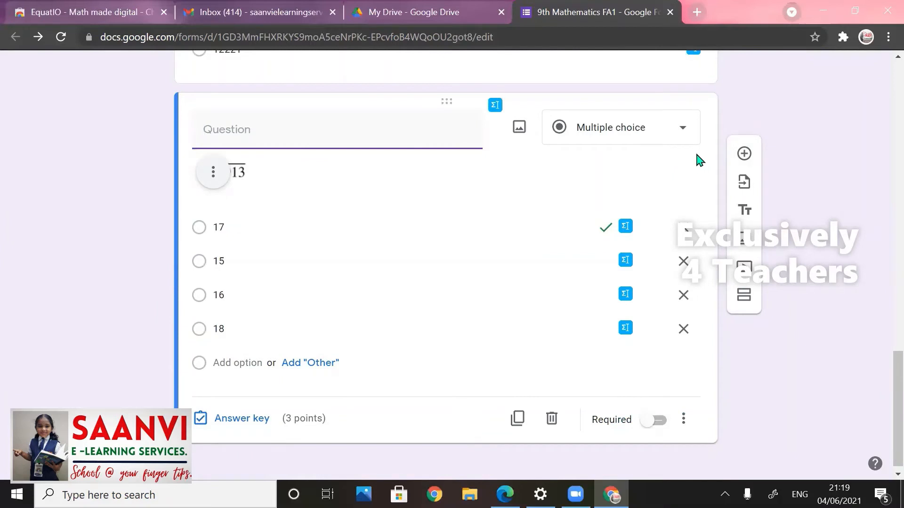
# Add a new question and insert "2x³ + 7x² − 8 is a" into it as an EquatIO equation.
pyautogui.click(744, 154)
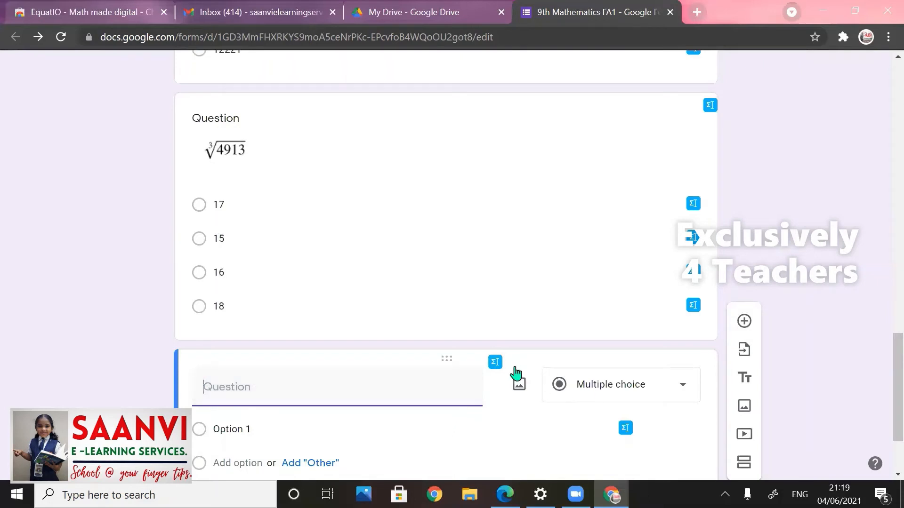
pyautogui.click(495, 362)
pyautogui.click(73, 323)
pyautogui.write('2x')
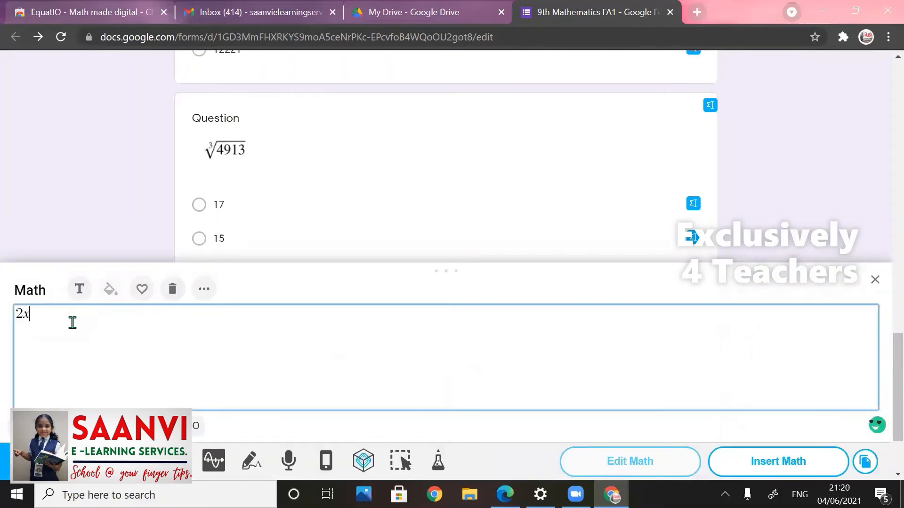
pyautogui.write(' cub')
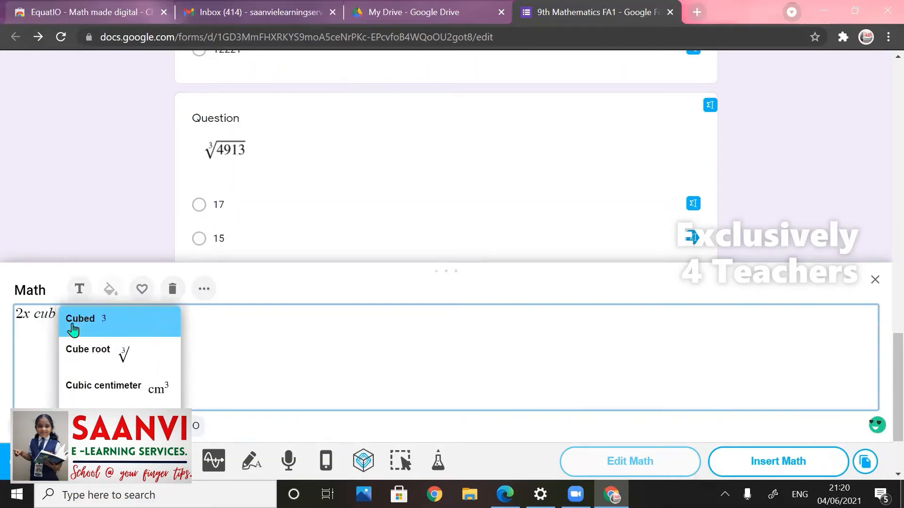
pyautogui.click(72, 325)
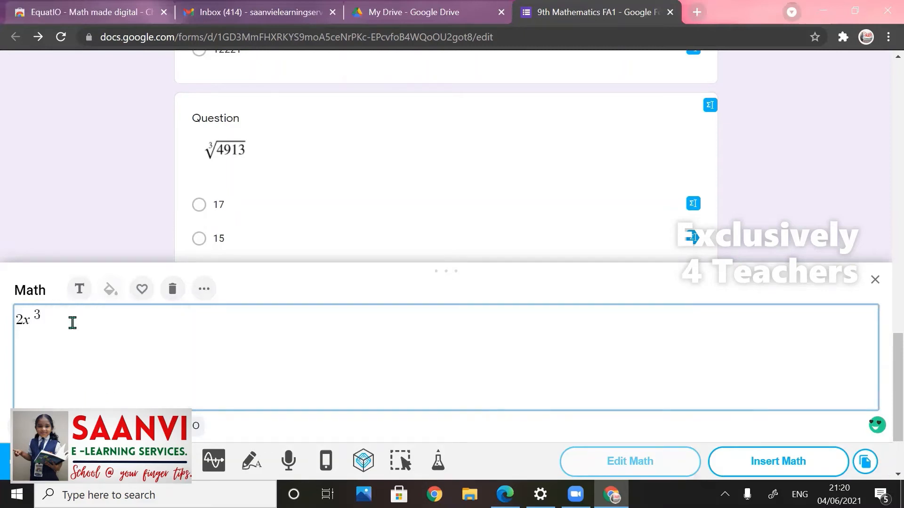
pyautogui.write('+ 7xsq')
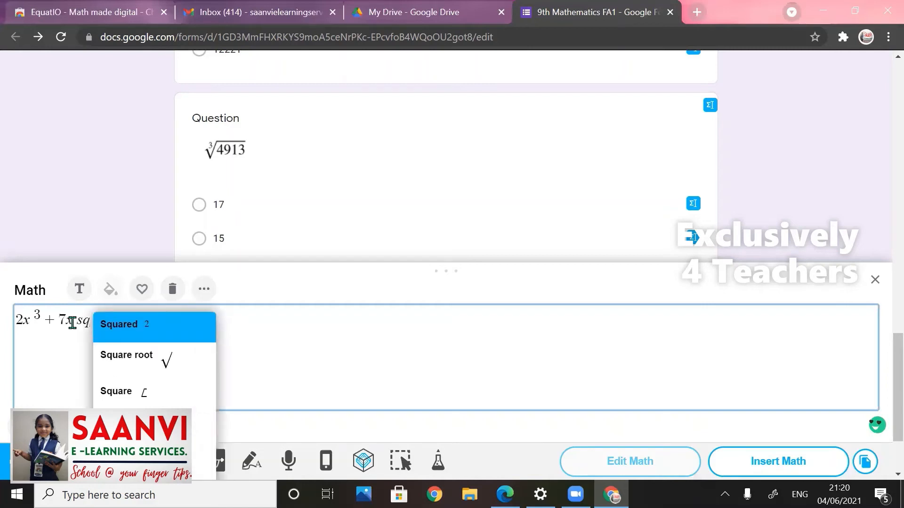
pyautogui.press('Return')
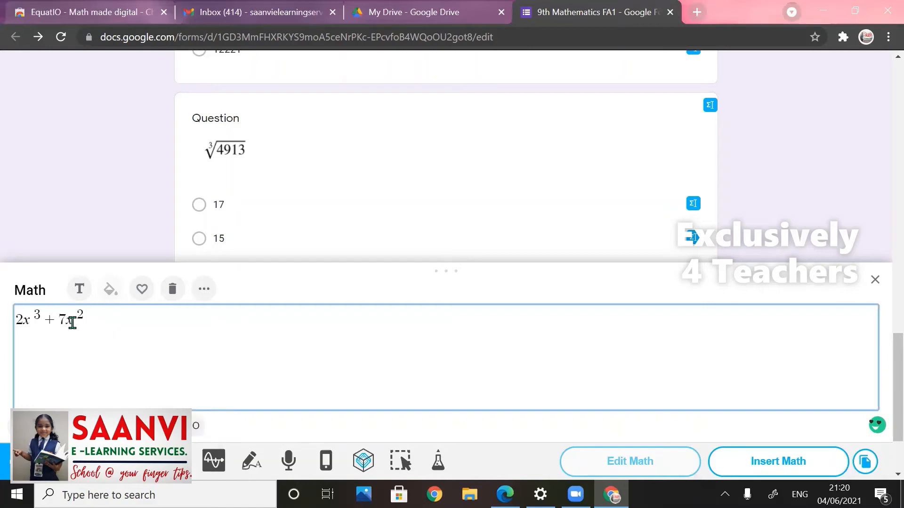
pyautogui.write('- 8 is a')
pyautogui.click(780, 467)
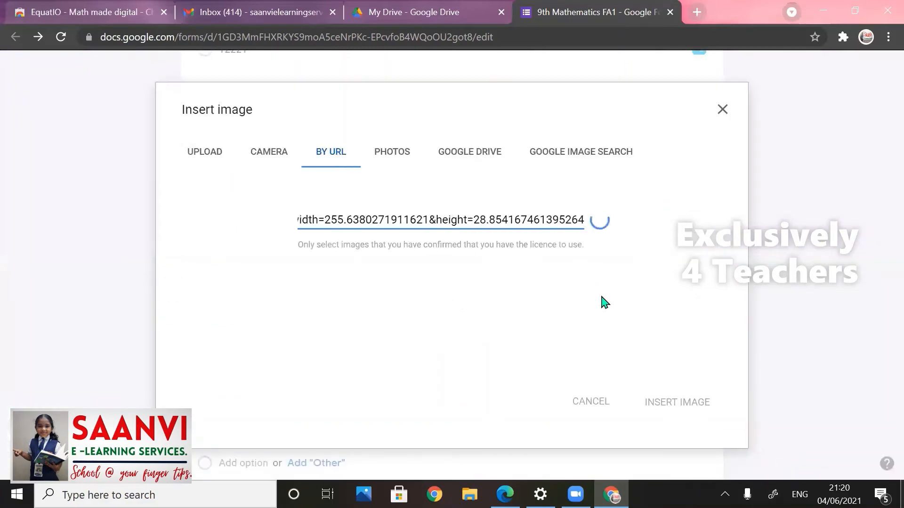
pyautogui.click(683, 405)
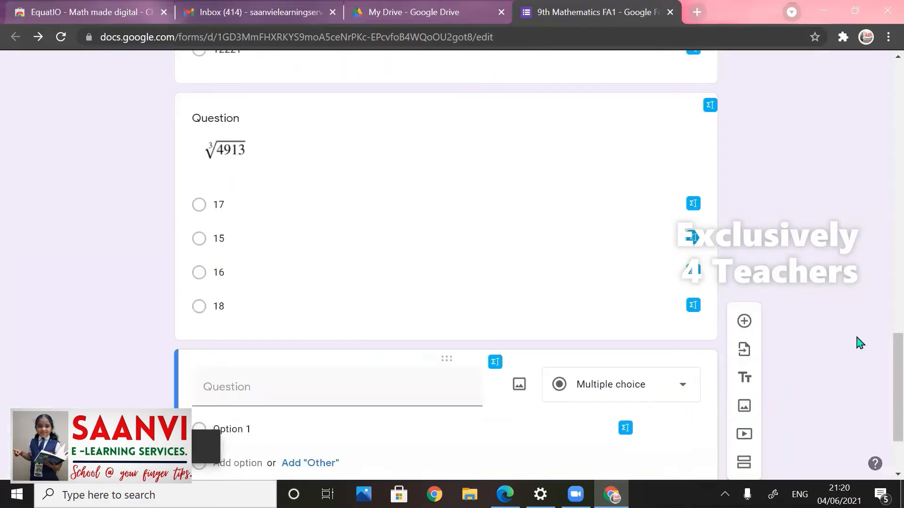
# Enter "Monomial" as the first answer option of the 2x³ + 7x² − 8 question.
pyautogui.moveTo(894, 353); pyautogui.dragTo(883, 425)
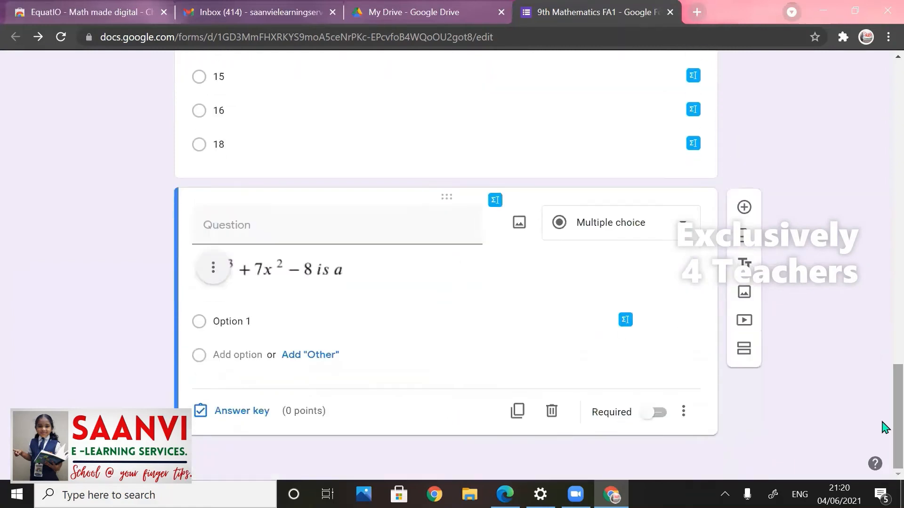
pyautogui.click(254, 323)
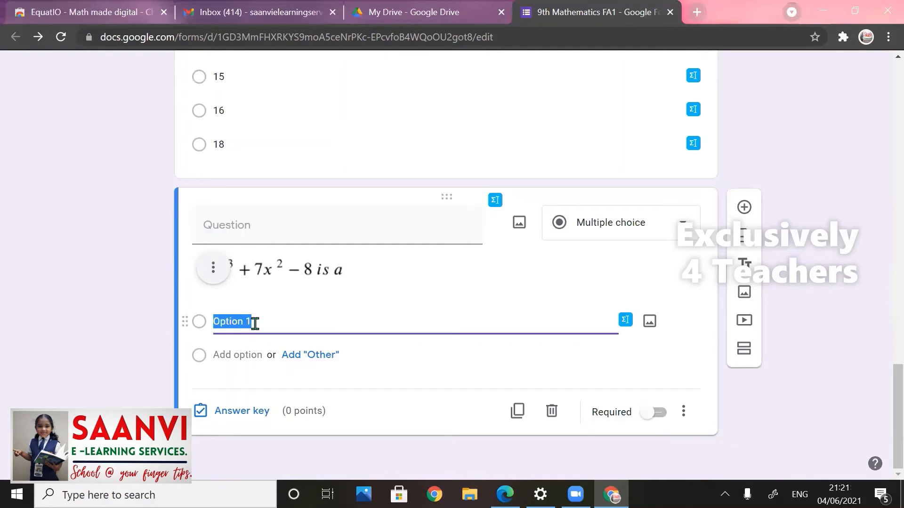
pyautogui.write('Monobia')
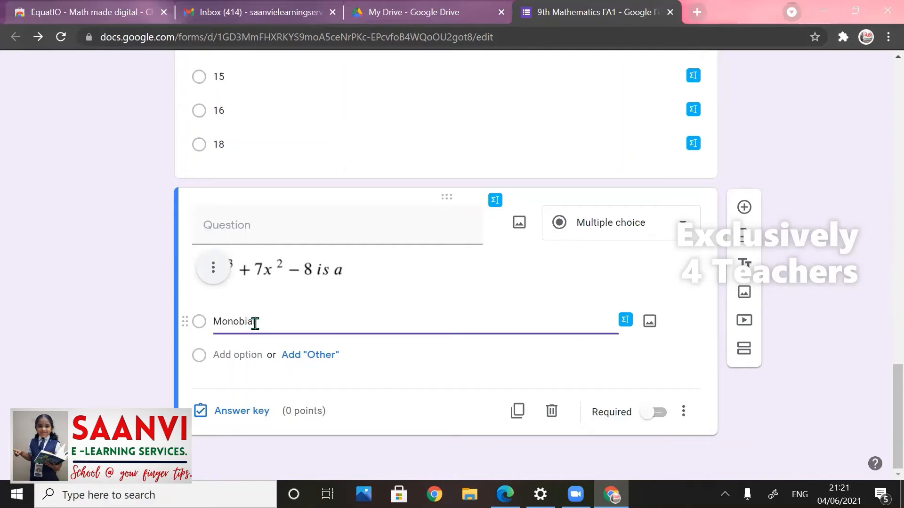
pyautogui.press('Tab')
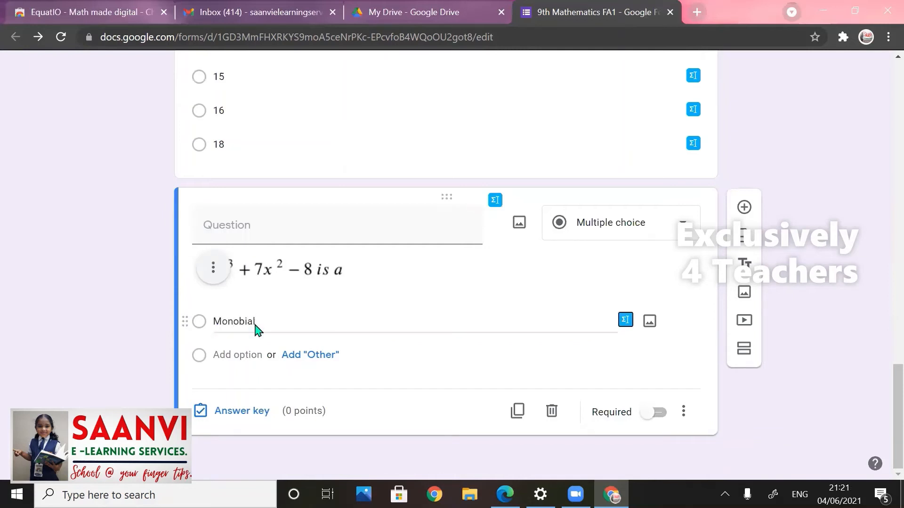
pyautogui.doubleClick(254, 323)
pyautogui.write('M')
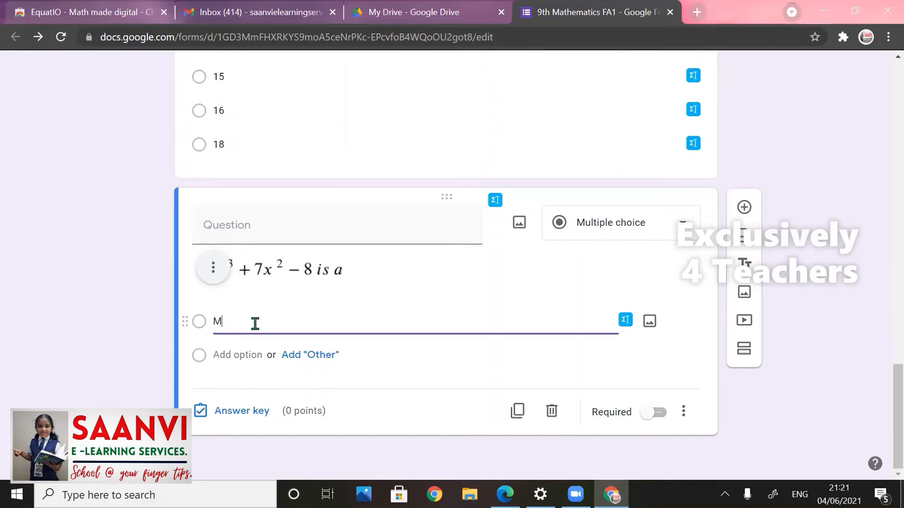
# Add "Binomial" and "Trinomial" as the second and third answer options of the 2x³ + 7x² − 8 question.
pyautogui.press('Tab')
pyautogui.press('Tab')
pyautogui.press('Tab')
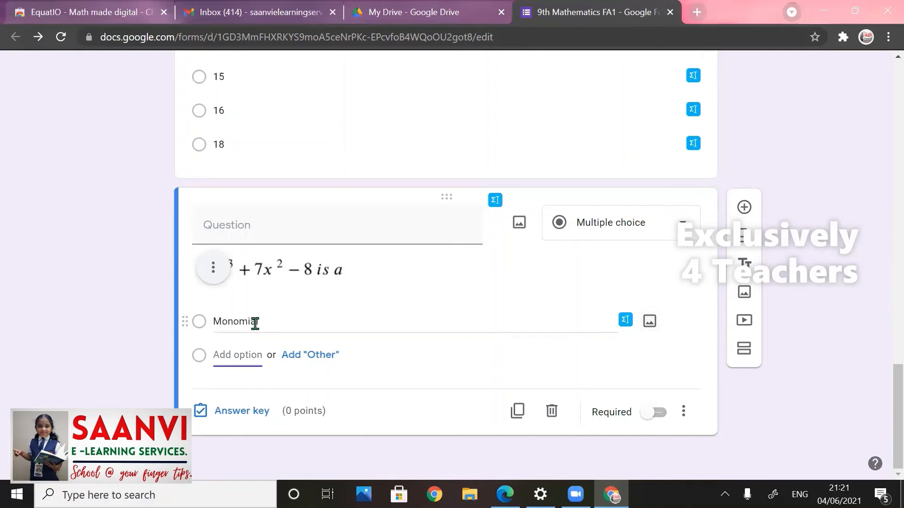
pyautogui.write('Bi')
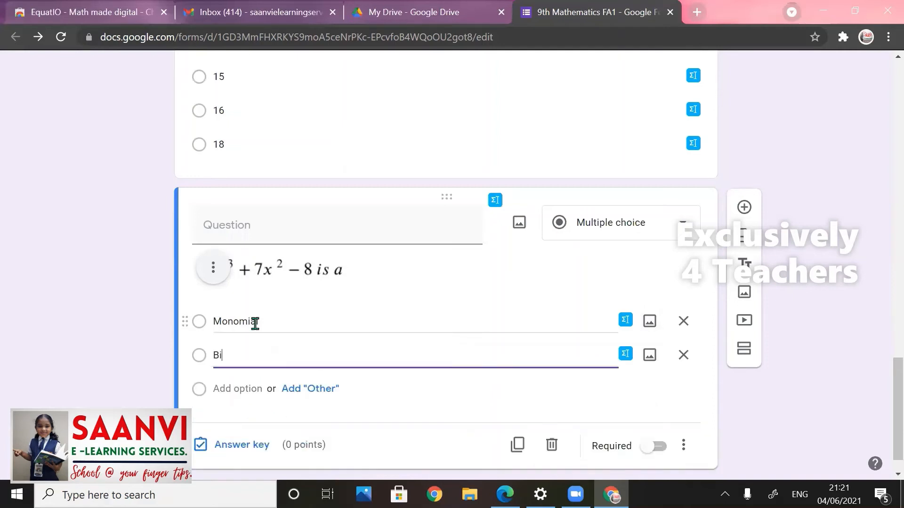
pyautogui.press('Tab')
pyautogui.press('Tab')
pyautogui.press('Tab')
pyautogui.press('Tab')
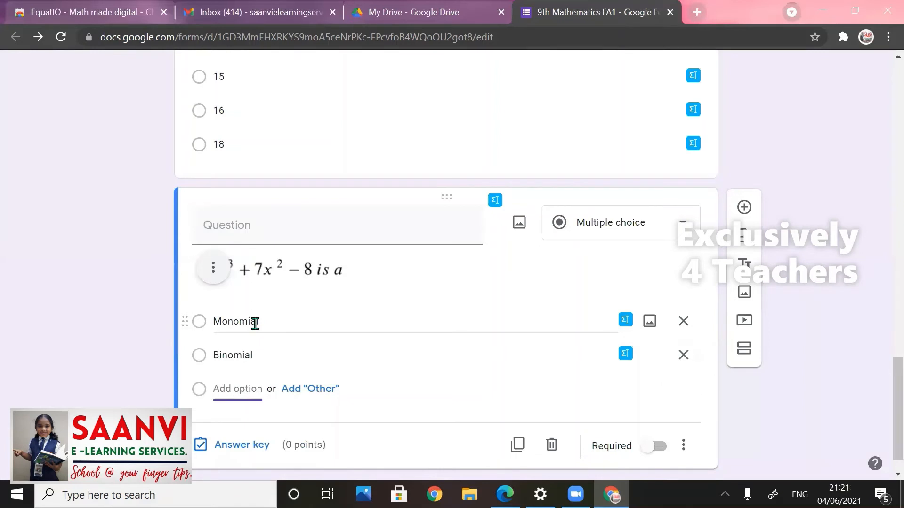
pyautogui.write('Trinomial')
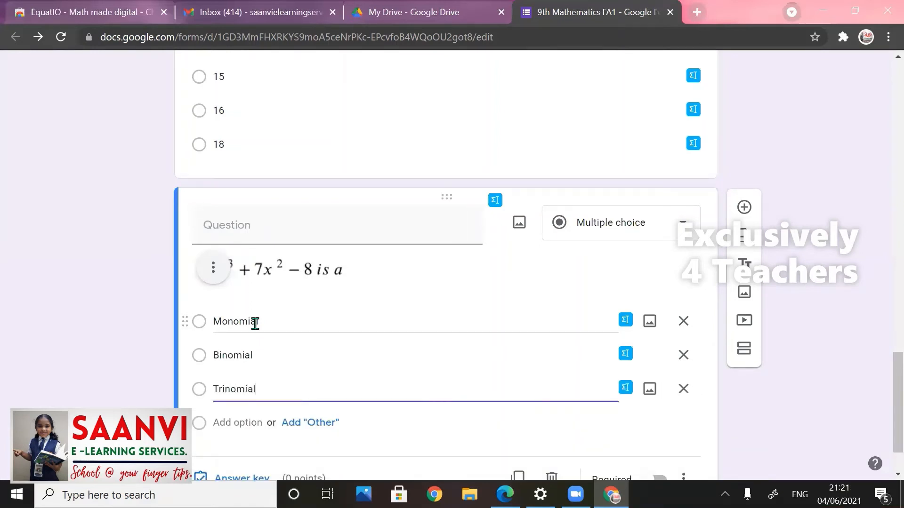
# Add "Multinomial" as the fourth answer option of the 2x³ + 7x² − 8 question.
pyautogui.press('Tab')
pyautogui.press('Tab')
pyautogui.press('Tab')
pyautogui.press('Tab')
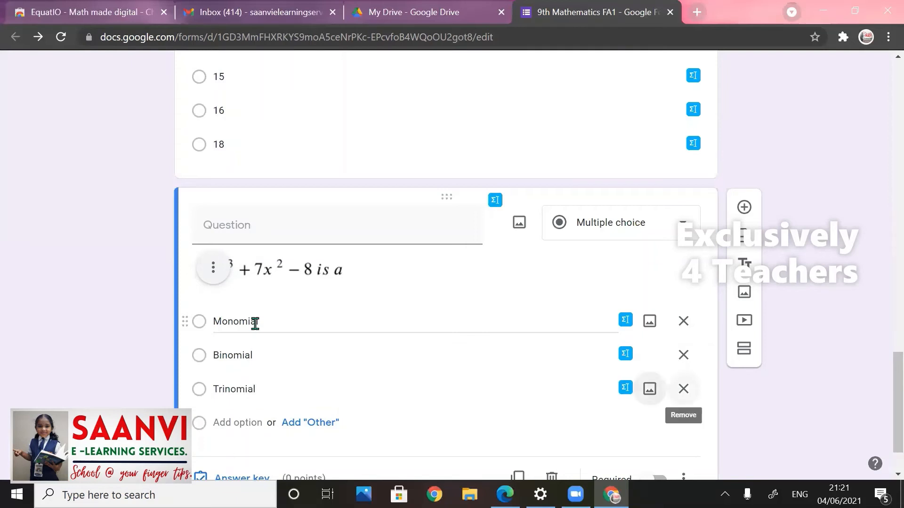
pyautogui.write('Multinomial')
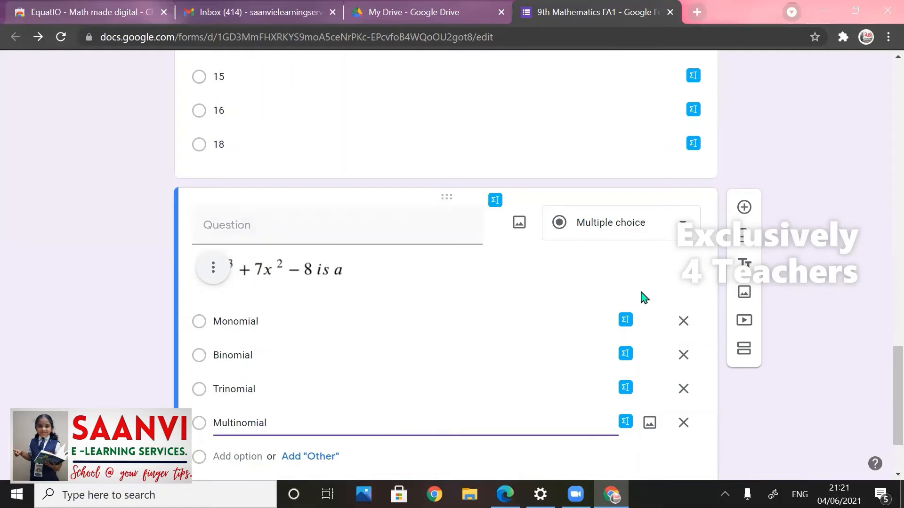
# Mark Trinomial as the correct answer in the question's answer key and set it to 3 points.
pyautogui.scroll(-2, 883, 377)
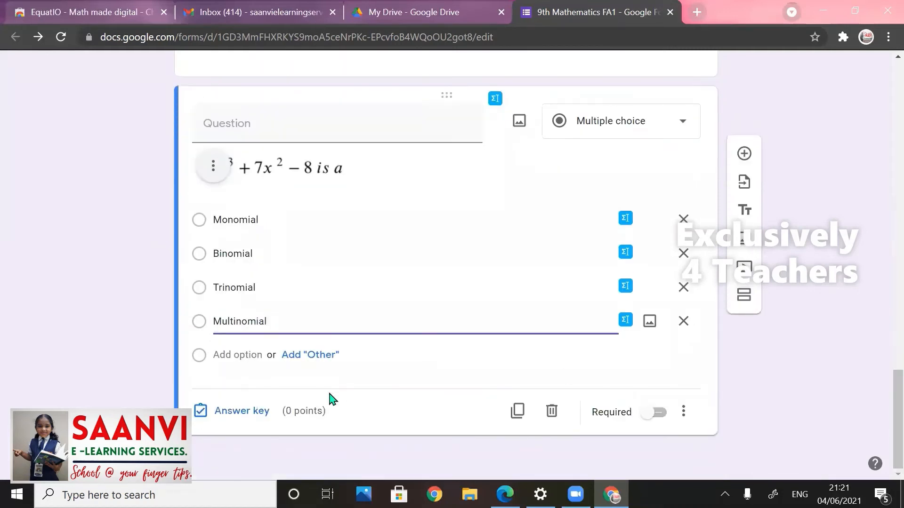
pyautogui.click(264, 414)
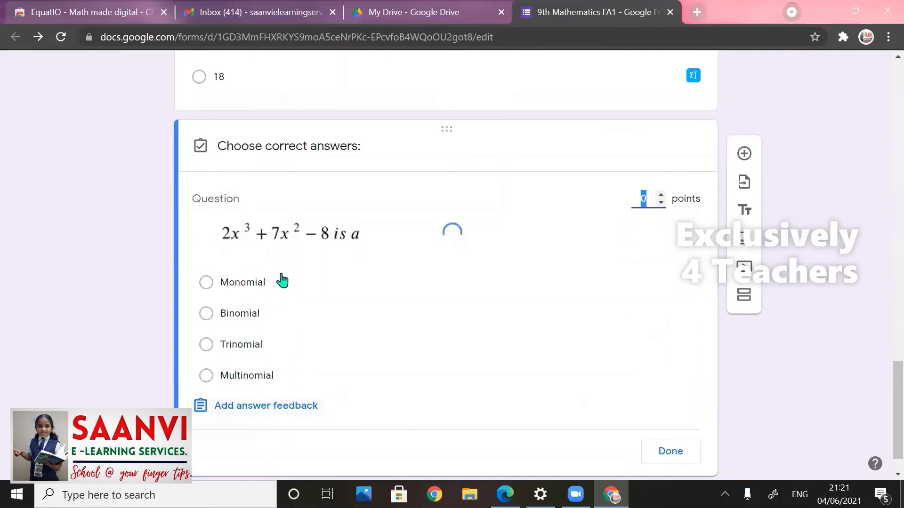
pyautogui.click(239, 347)
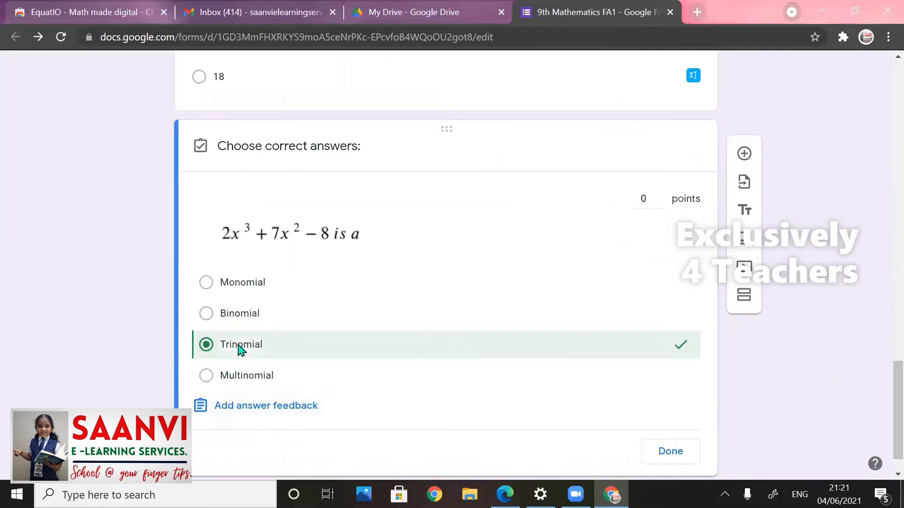
pyautogui.click(664, 195)
pyautogui.click(664, 195)
# Enter "an expression that has three non zero terms is called a trinomial." as the feedback for incorrect answers.
pyautogui.click(292, 422)
pyautogui.click(281, 405)
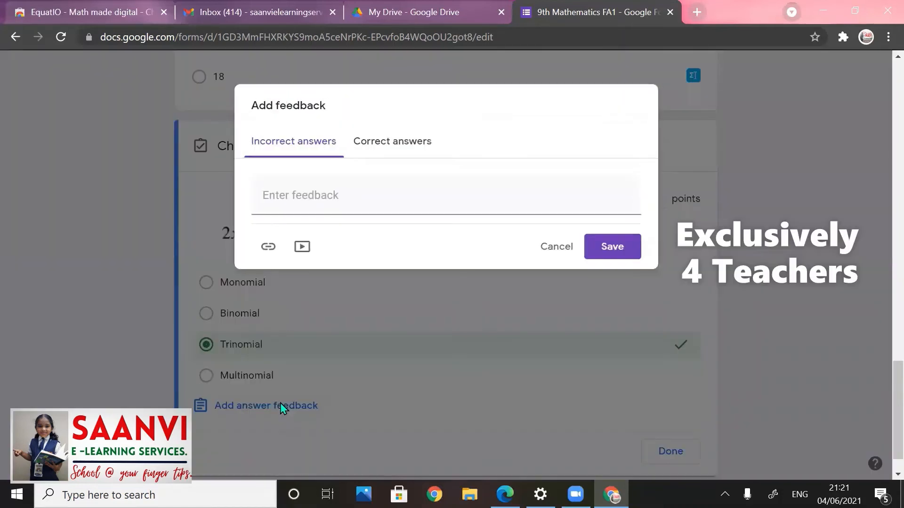
pyautogui.click(331, 196)
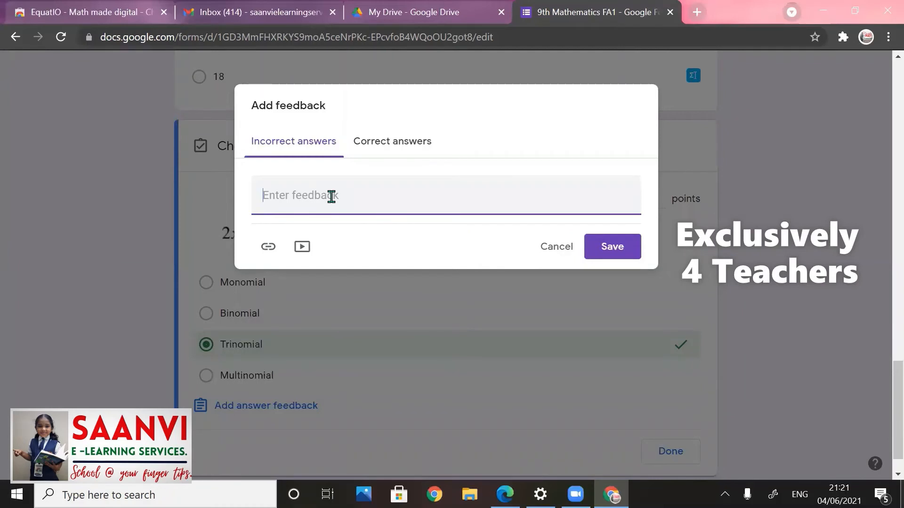
pyautogui.write('an expression that has three non zero terms is called a trinomial.')
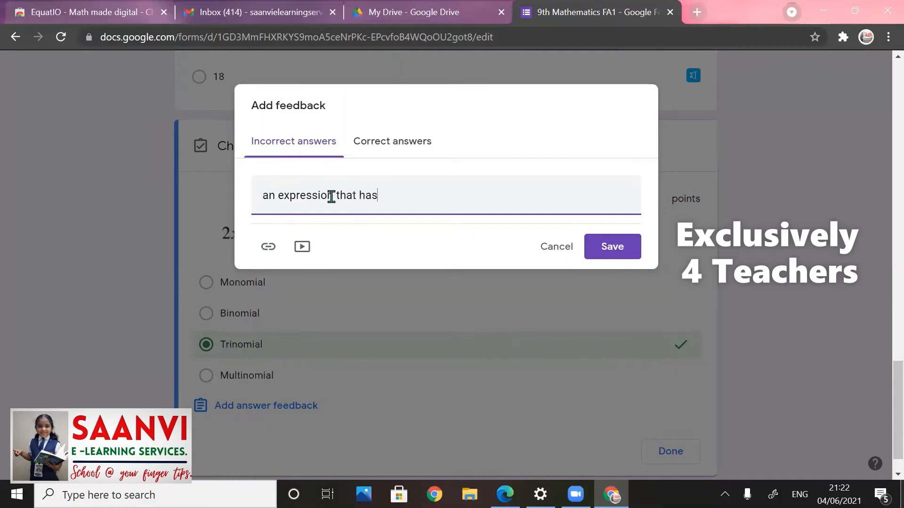
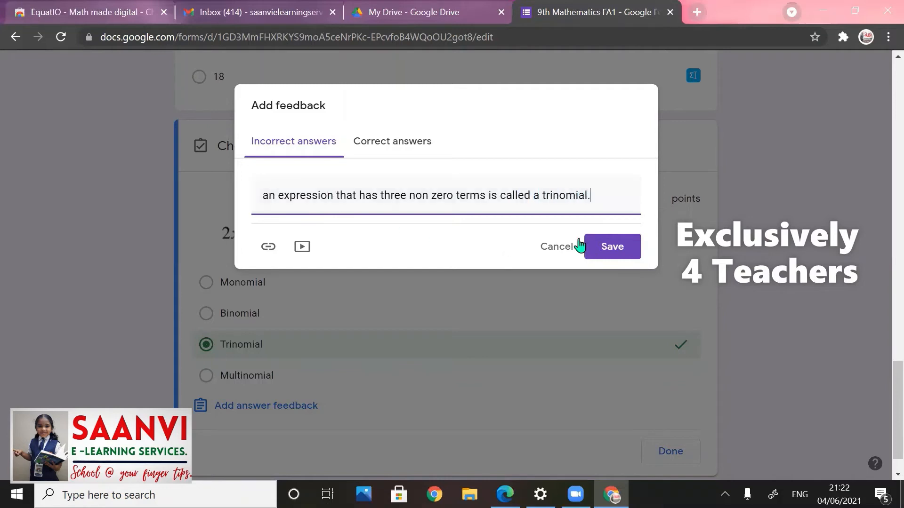
# Enter "Very Good" as the trinomial question's correct-answer feedback and save the feedback.
pyautogui.click(372, 146)
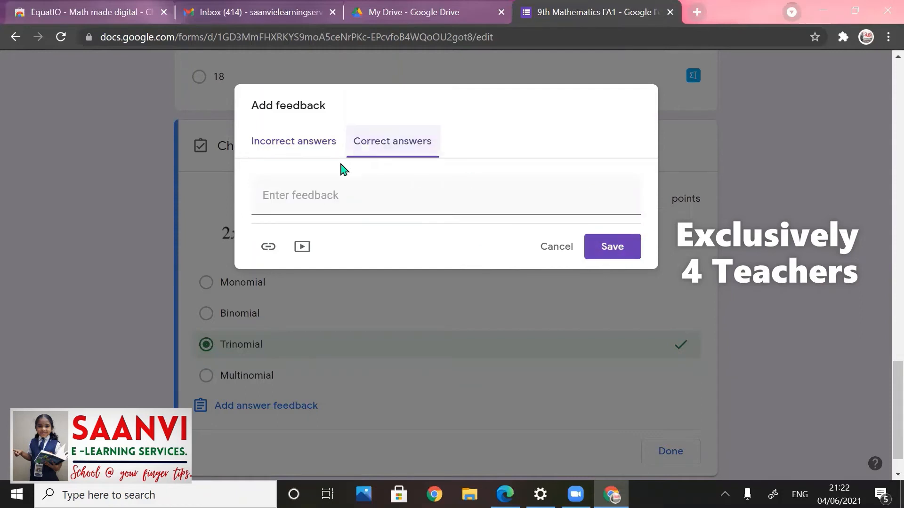
pyautogui.click(327, 197)
pyautogui.write('Very Good')
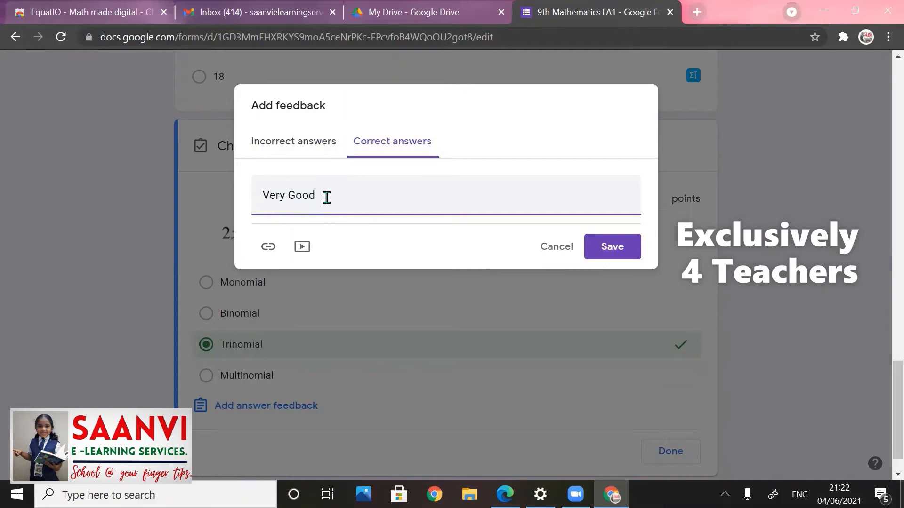
pyautogui.click(620, 249)
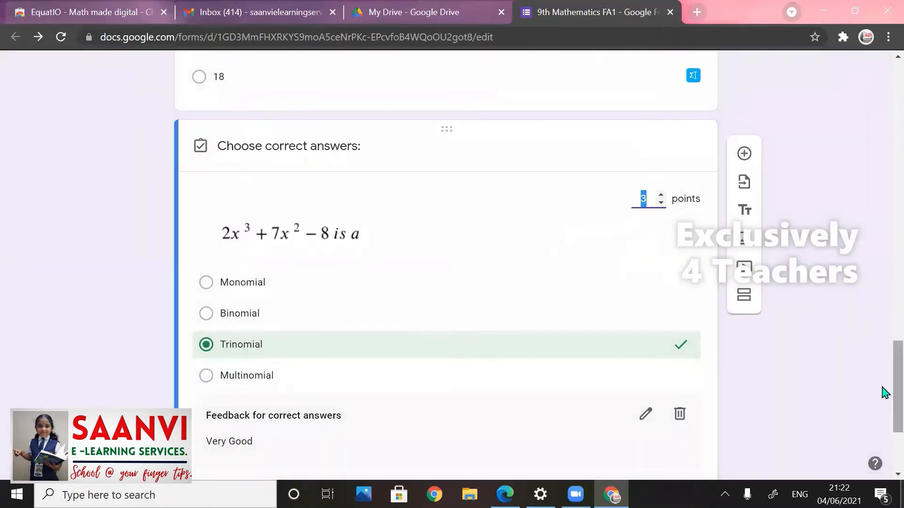
# Finish the answer key of the 2x³ + 7x² − 8 question and make the question required.
pyautogui.scroll(-4, 883, 459)
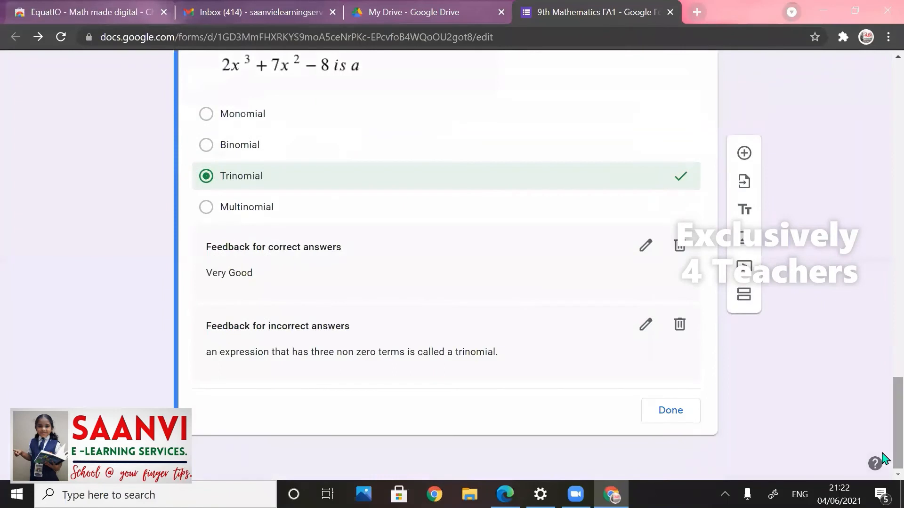
pyautogui.click(671, 412)
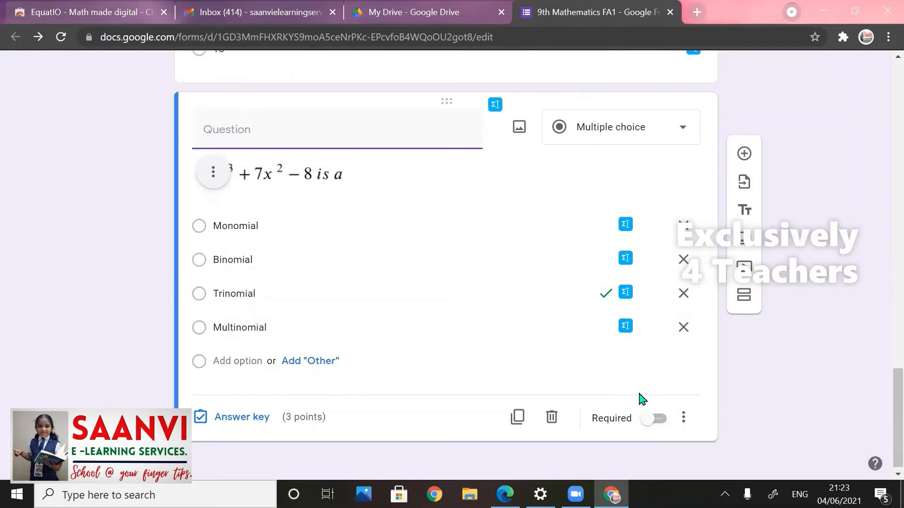
pyautogui.click(663, 421)
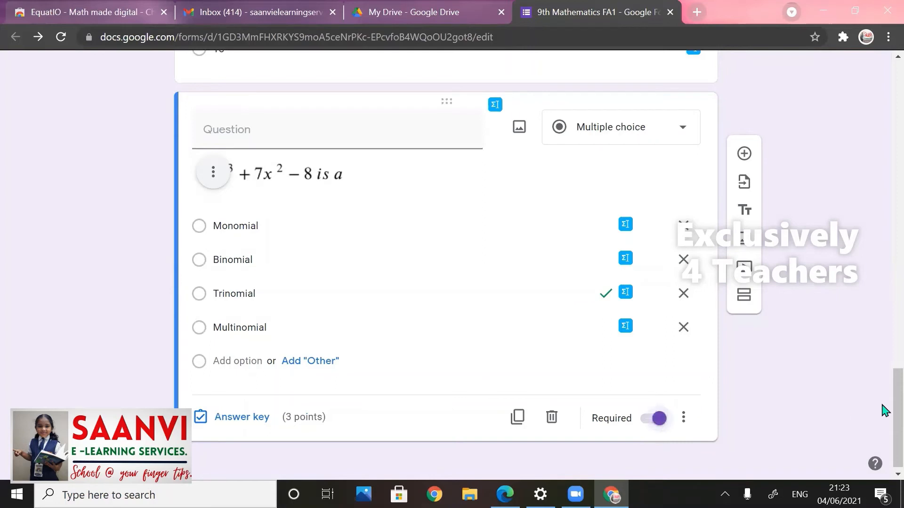
# Make the cube root of 4913 question required.
pyautogui.moveTo(890, 408); pyautogui.dragTo(883, 338)
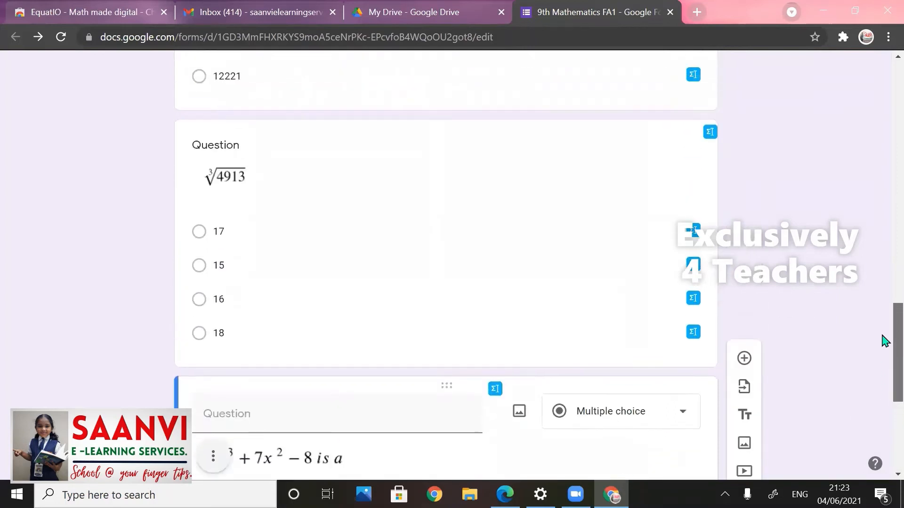
pyautogui.click(259, 153)
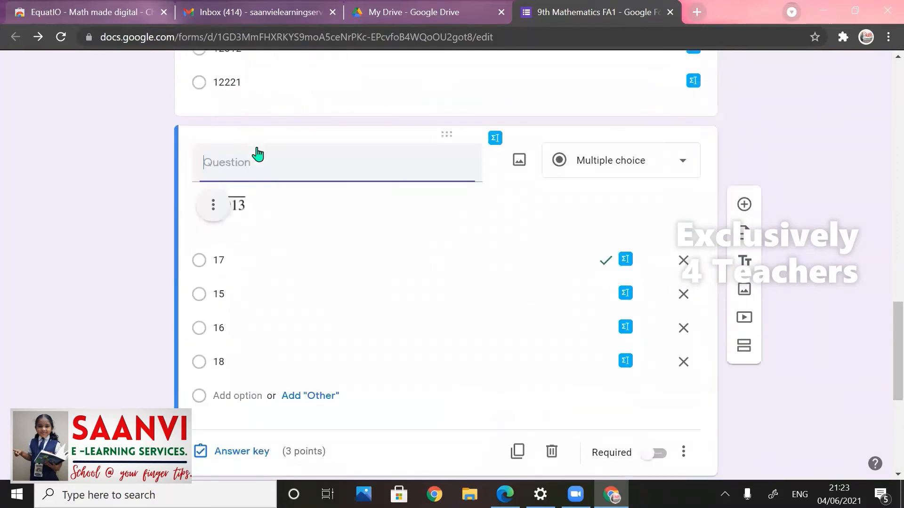
pyautogui.click(662, 454)
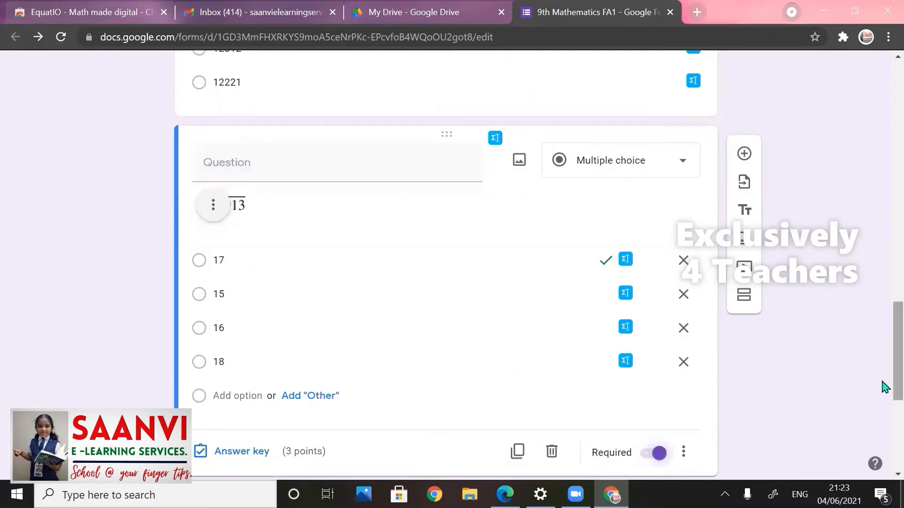
# Make the (111)² question required.
pyautogui.moveTo(883, 383); pyautogui.dragTo(885, 306)
pyautogui.click(192, 302)
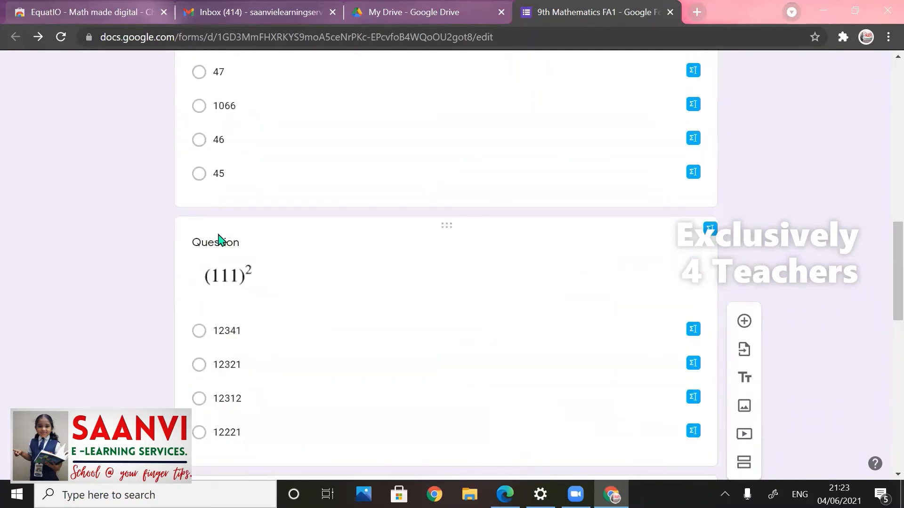
pyautogui.click(228, 328)
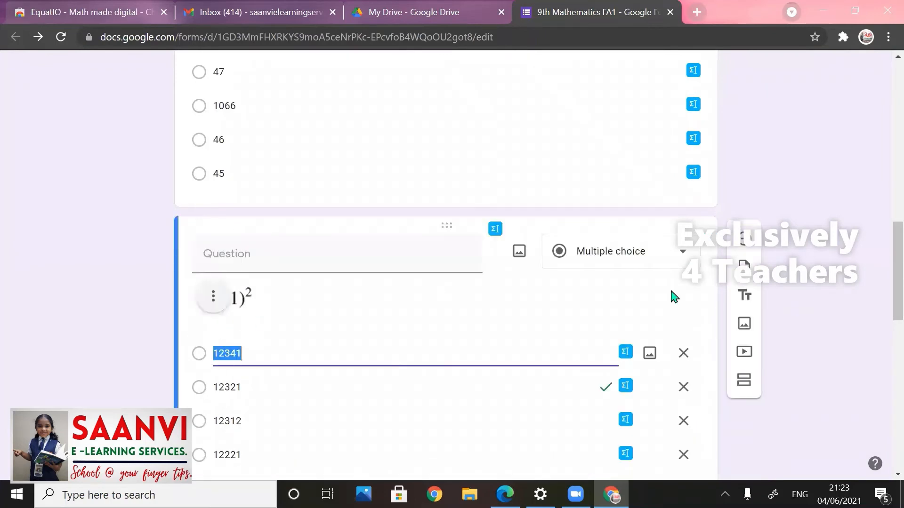
pyautogui.scroll(-2, 803, 326)
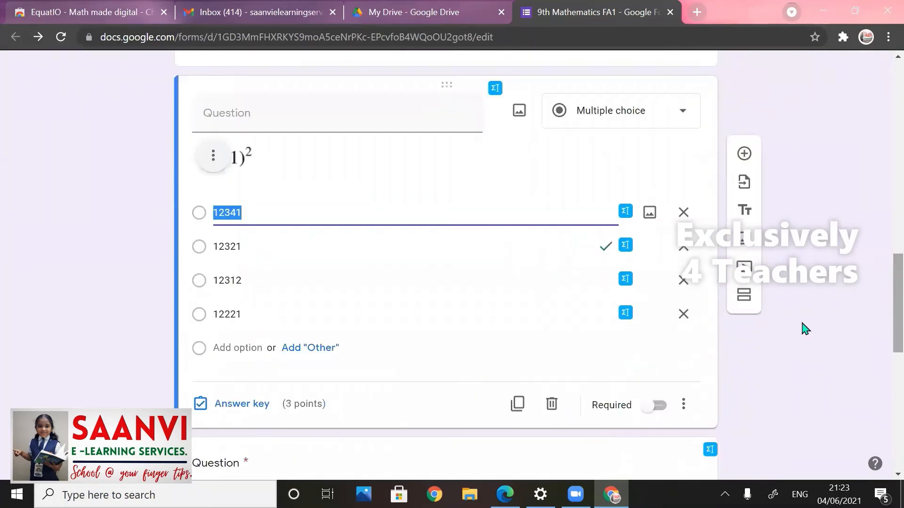
pyautogui.click(661, 408)
# Check whether the √625 + √441 question is set as required.
pyautogui.scroll(5, 885, 328)
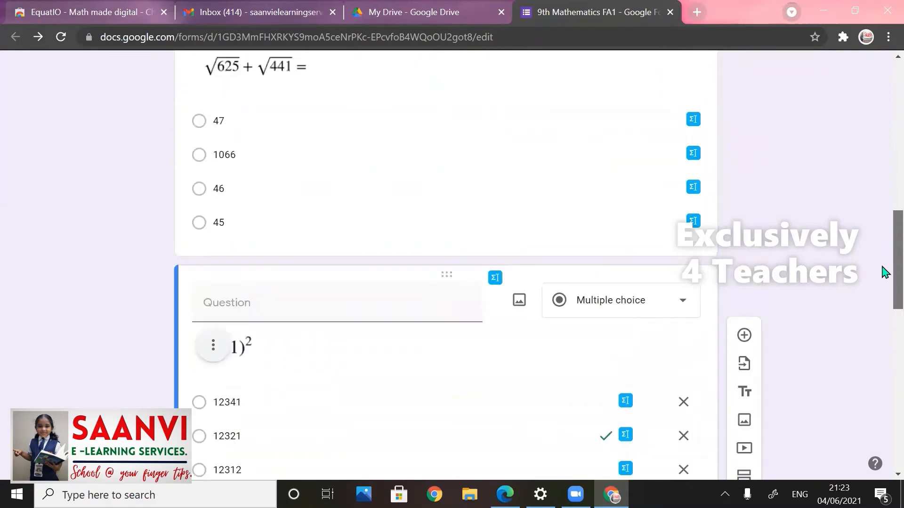
pyautogui.click(243, 175)
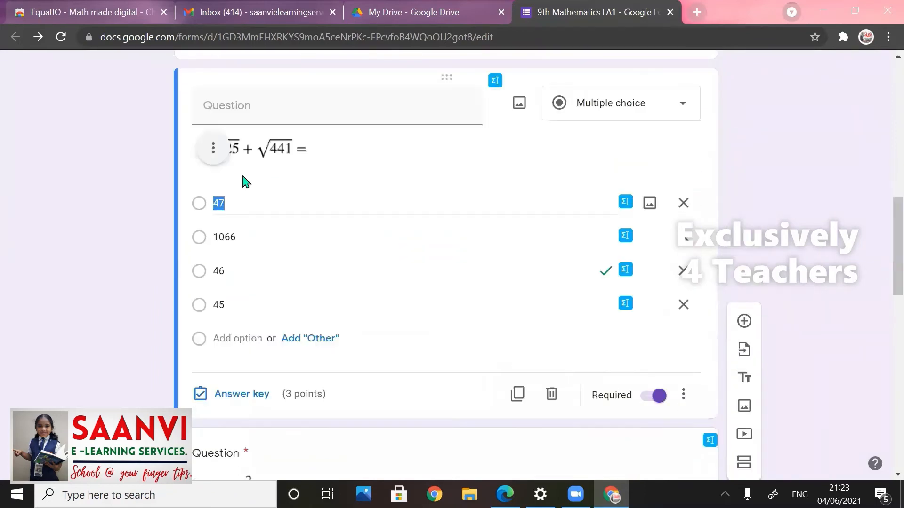
# Set the form's theme header to the coloured pencils image from the Work and School themes.
pyautogui.moveTo(894, 243); pyautogui.dragTo(883, 28)
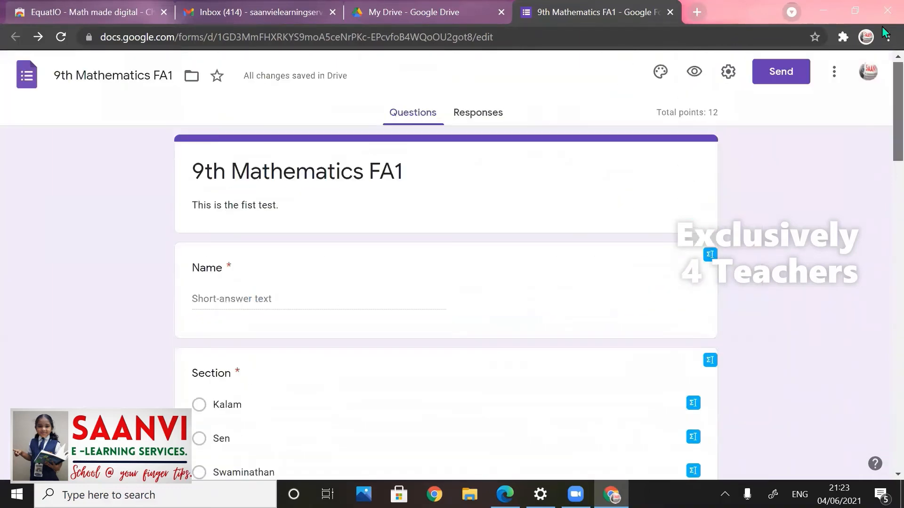
pyautogui.click(662, 74)
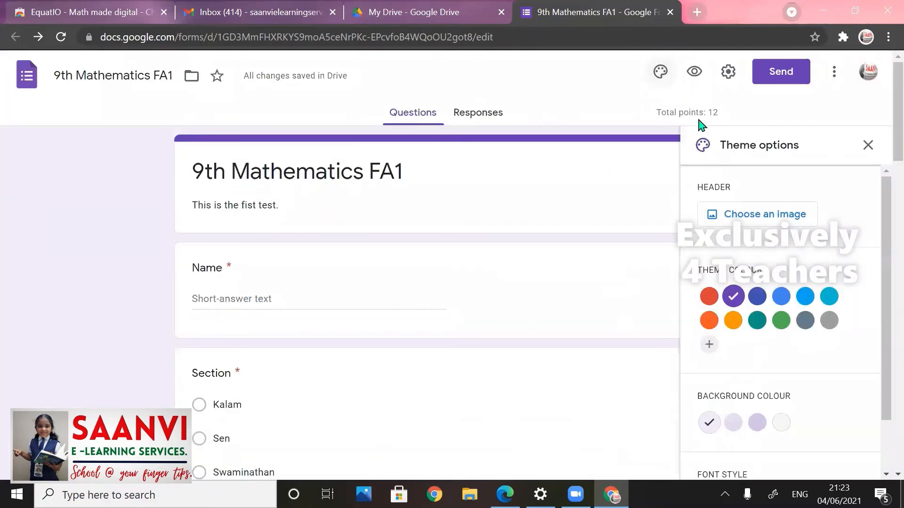
pyautogui.click(754, 216)
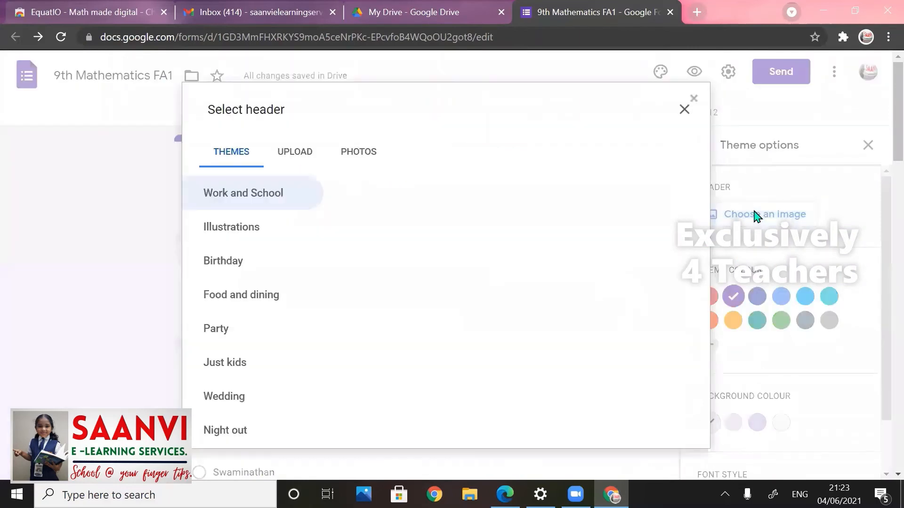
pyautogui.moveTo(712, 213); pyautogui.dragTo(730, 289)
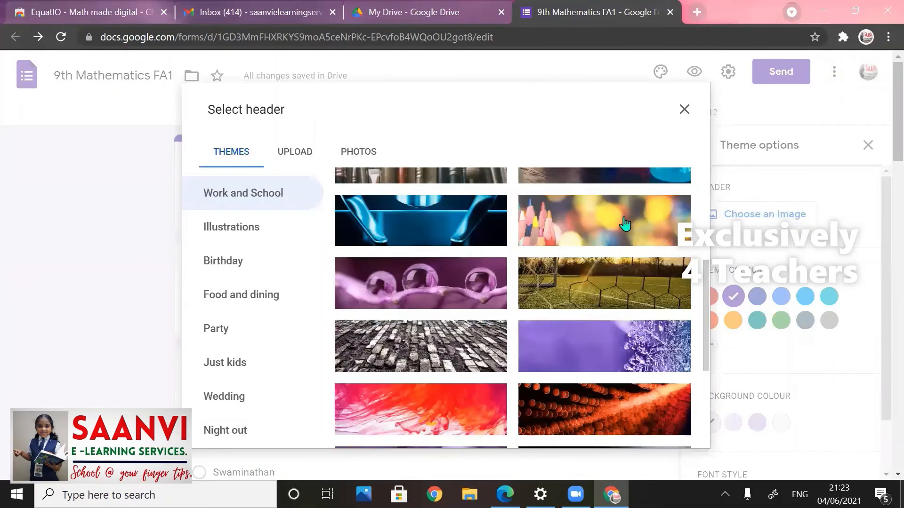
pyautogui.click(625, 224)
pyautogui.click(673, 430)
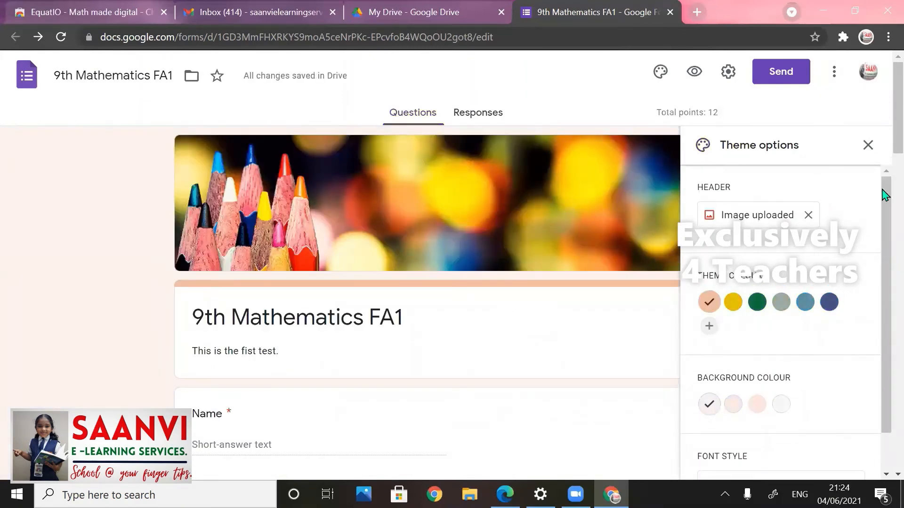
# Review the theme's colour and font options, preview the quiz with its header image, and return to editing the form.
pyautogui.scroll(-7, 884, 188)
pyautogui.scroll(1, 883, 207)
pyautogui.moveTo(884, 222); pyautogui.dragTo(882, 361)
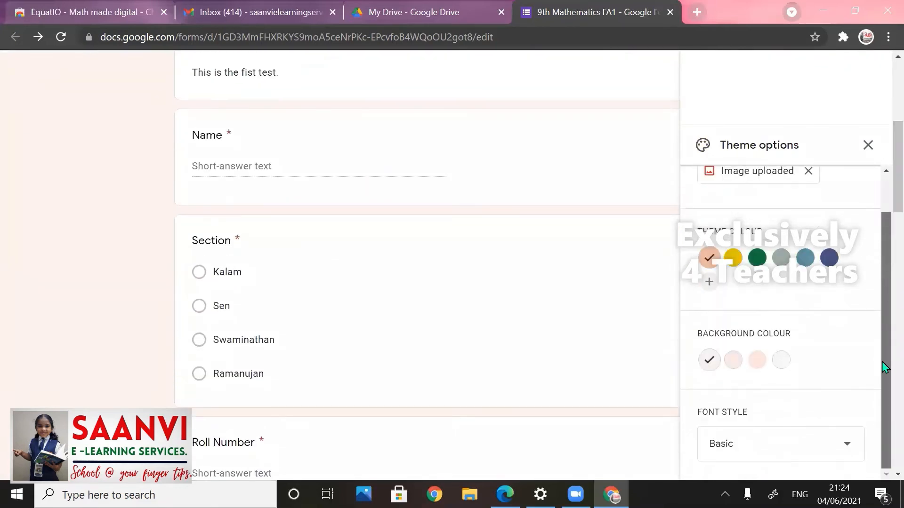
pyautogui.moveTo(897, 186); pyautogui.dragTo(882, 106)
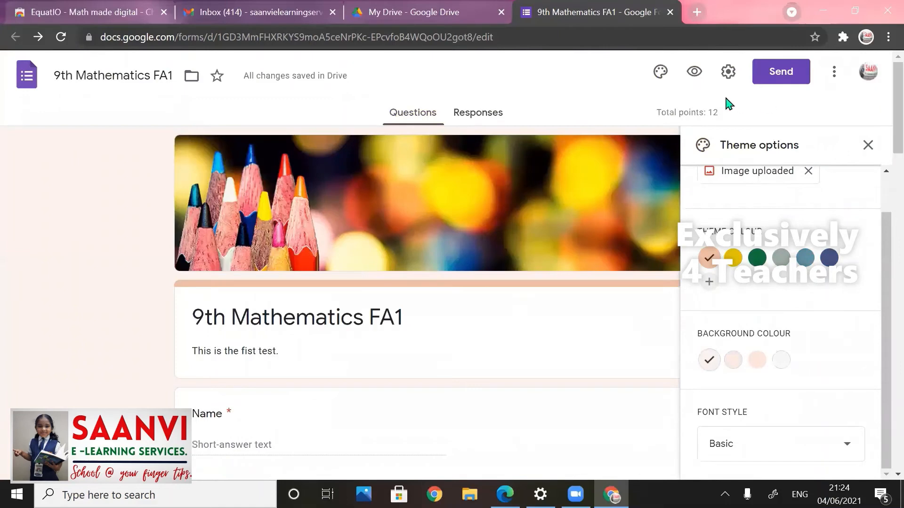
pyautogui.click(695, 75)
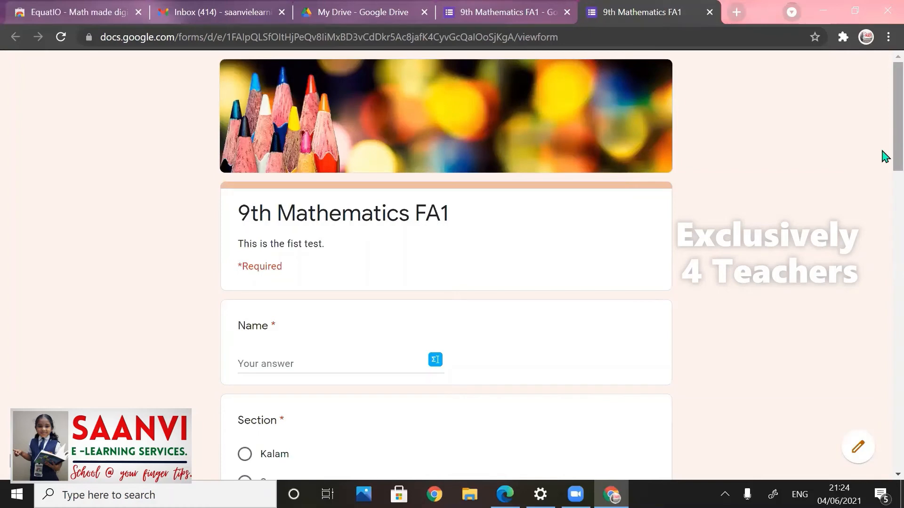
pyautogui.moveTo(883, 157); pyautogui.dragTo(875, 111)
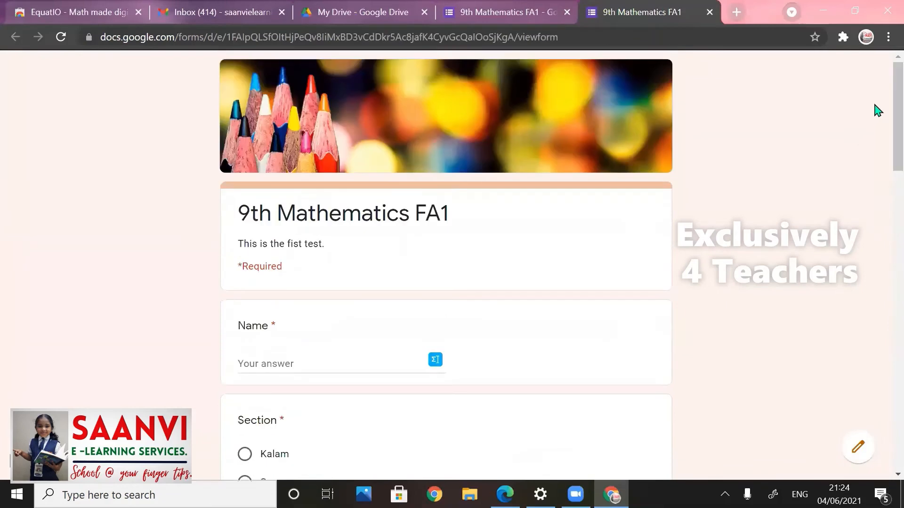
pyautogui.click(857, 449)
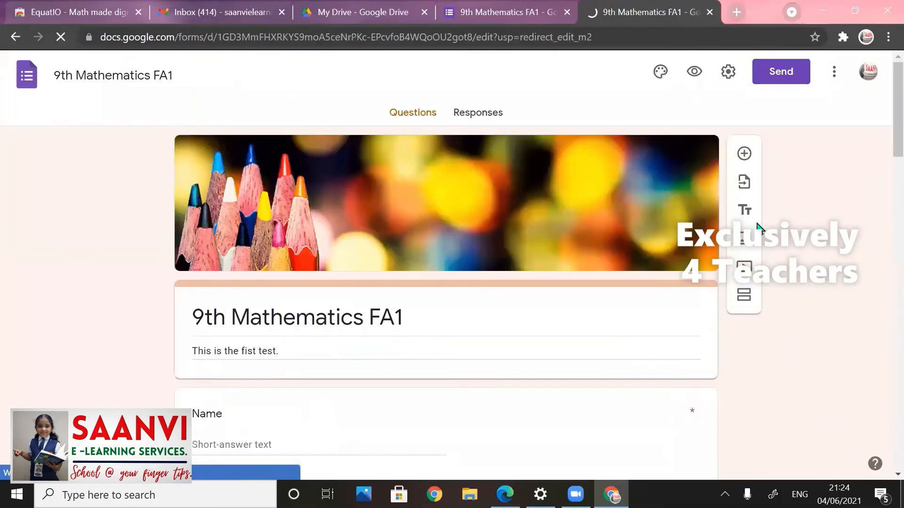
# Limit the form to 1 response, let respondents see summary charts and text responses, and save the settings.
pyautogui.click(728, 72)
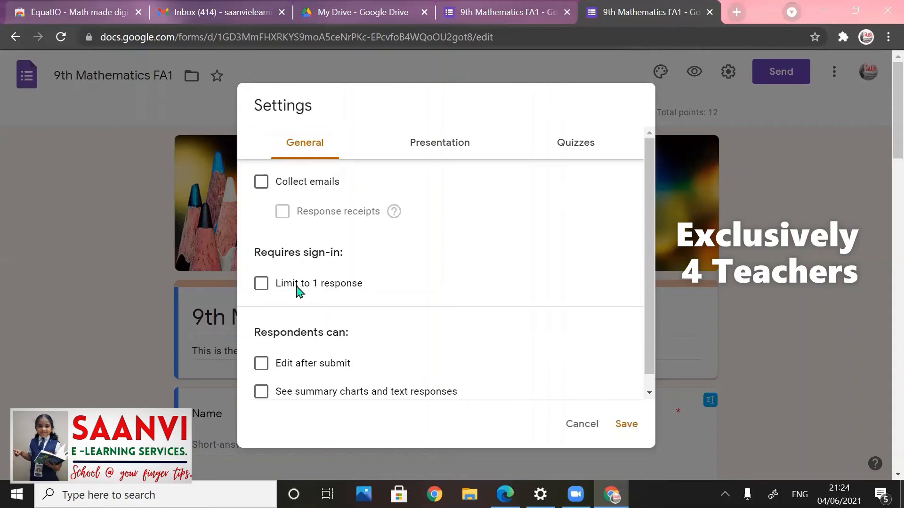
pyautogui.click(262, 285)
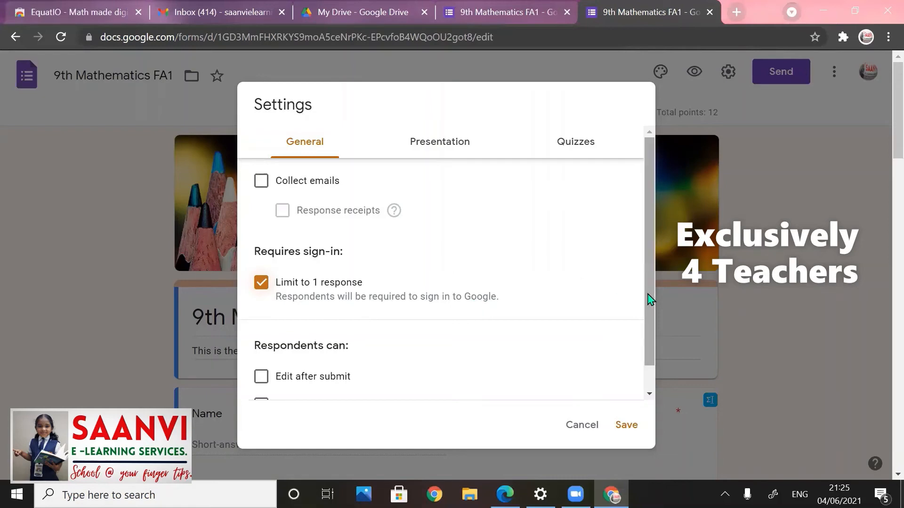
pyautogui.scroll(-1, 650, 298)
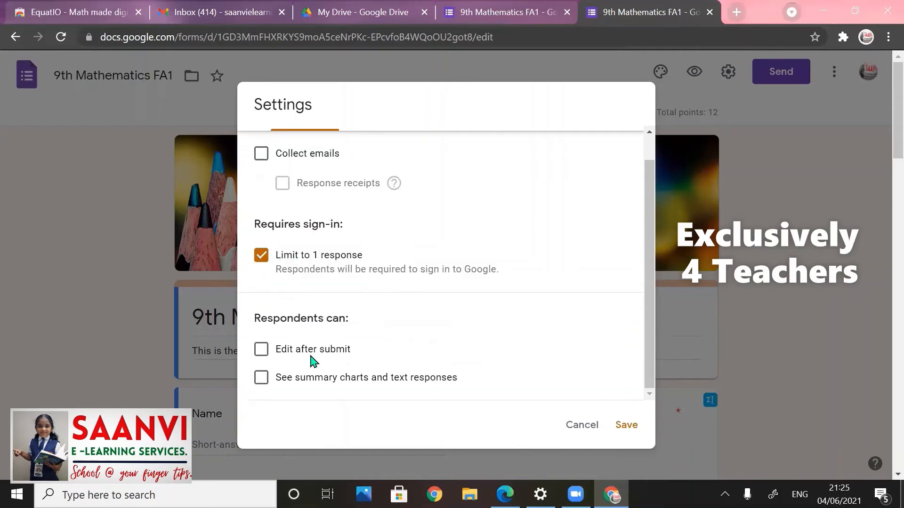
pyautogui.click(262, 380)
pyautogui.click(627, 426)
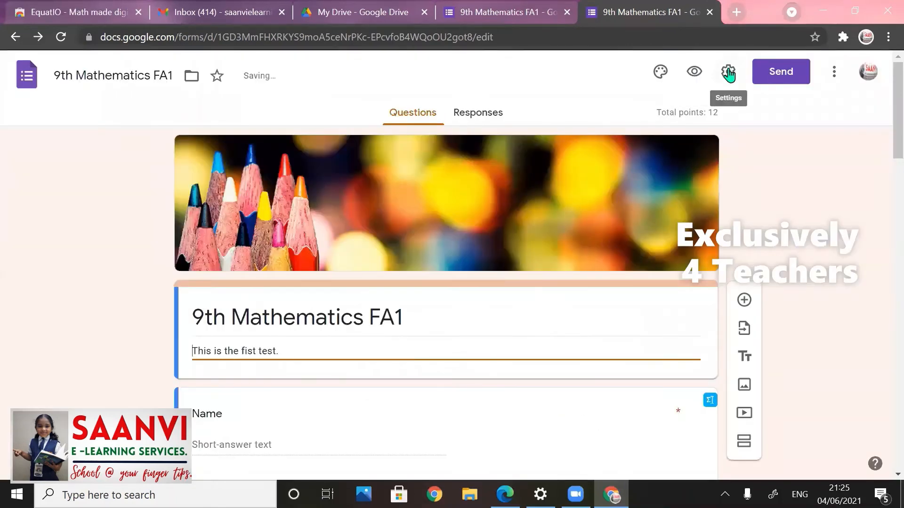
# Set the form's confirmation message to "Thank You. Your response is recorded." and save the presentation settings.
pyautogui.click(728, 73)
pyautogui.click(431, 143)
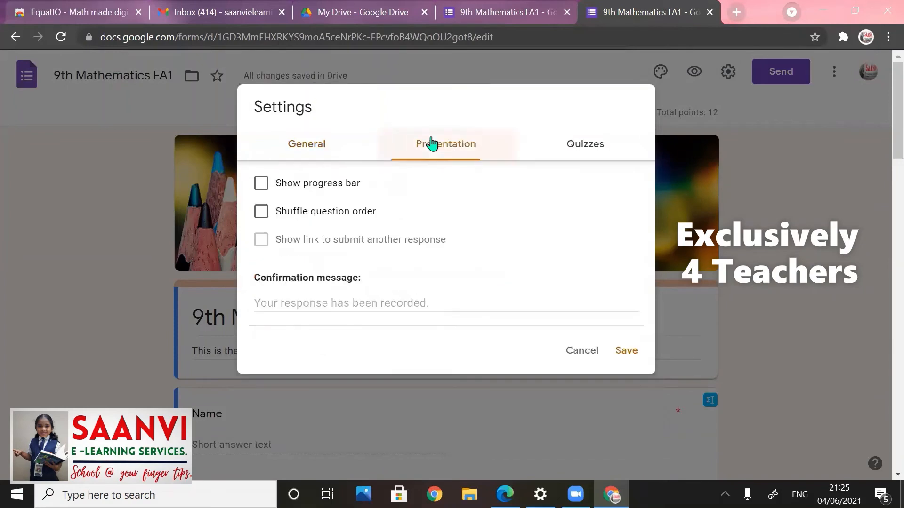
pyautogui.click(336, 301)
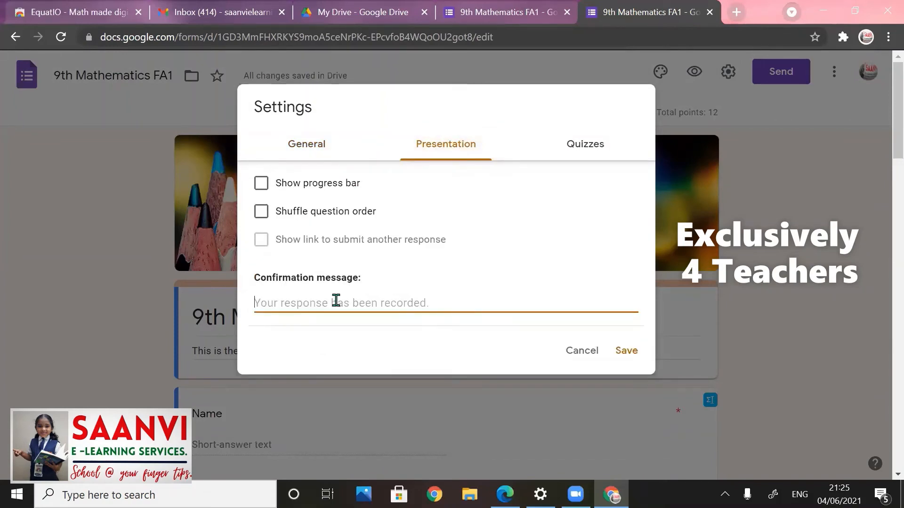
pyautogui.write('Thank You.')
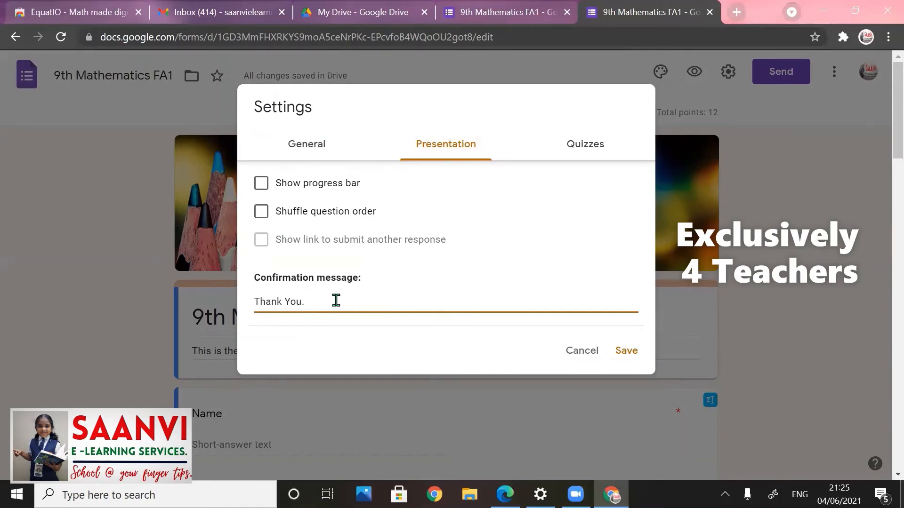
pyautogui.write(' Yo')
pyautogui.write('ur responce')
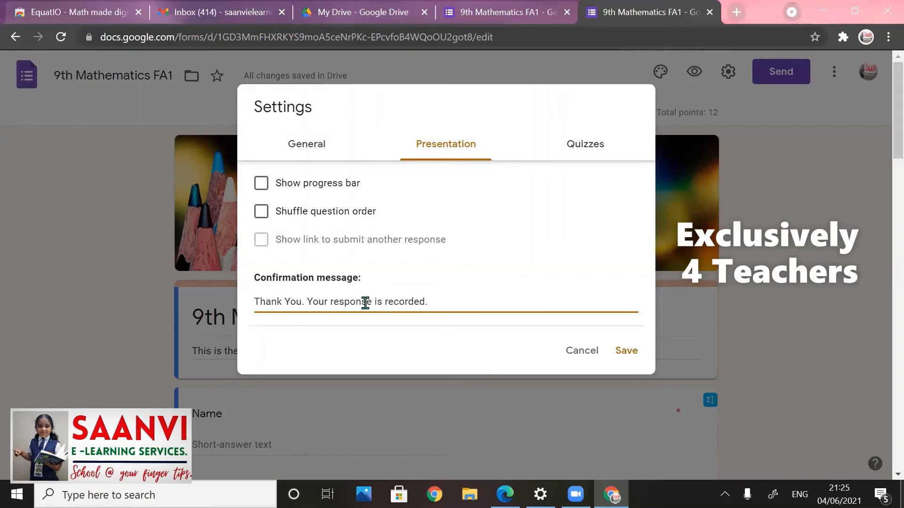
pyautogui.click(626, 354)
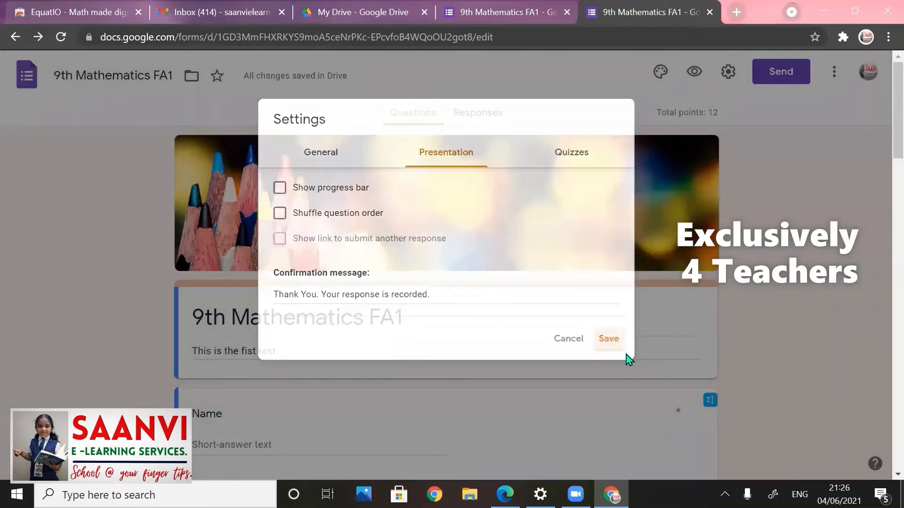
# Copy the form's sharing link as a shortened URL, and save the general settings again.
pyautogui.click(780, 73)
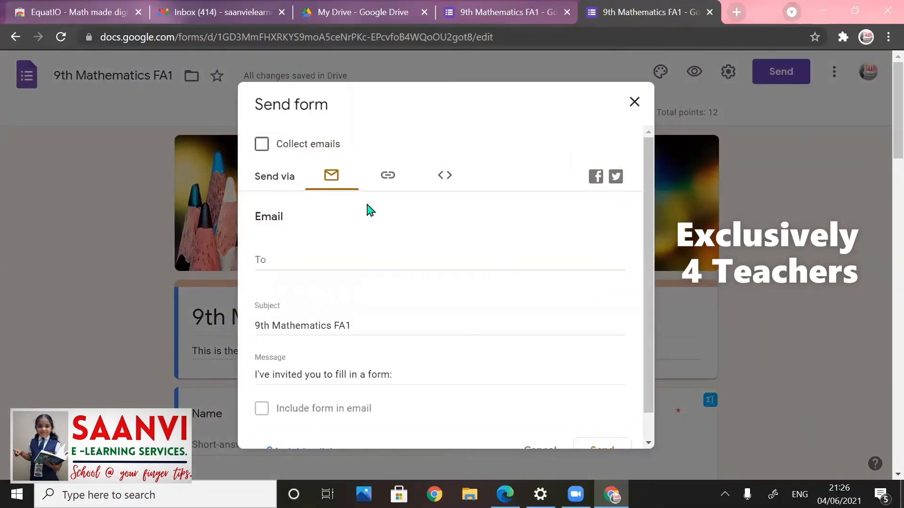
pyautogui.click(388, 183)
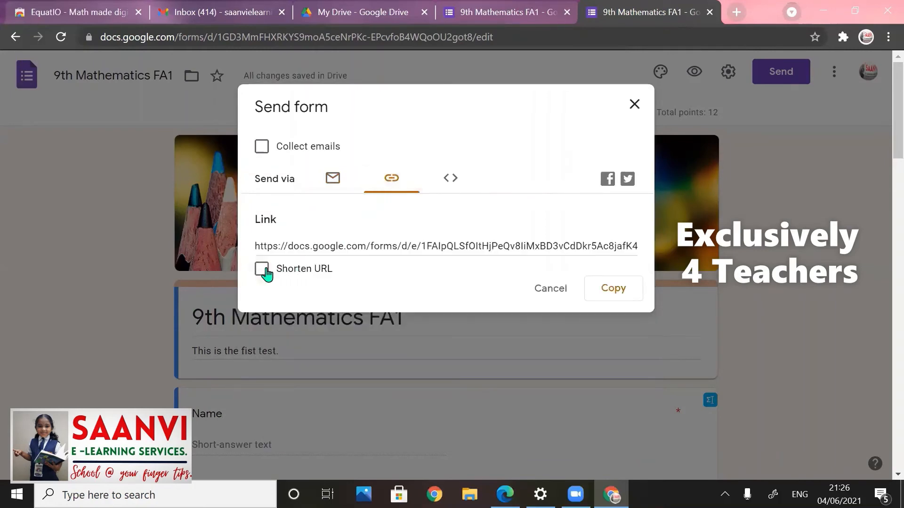
pyautogui.click(262, 270)
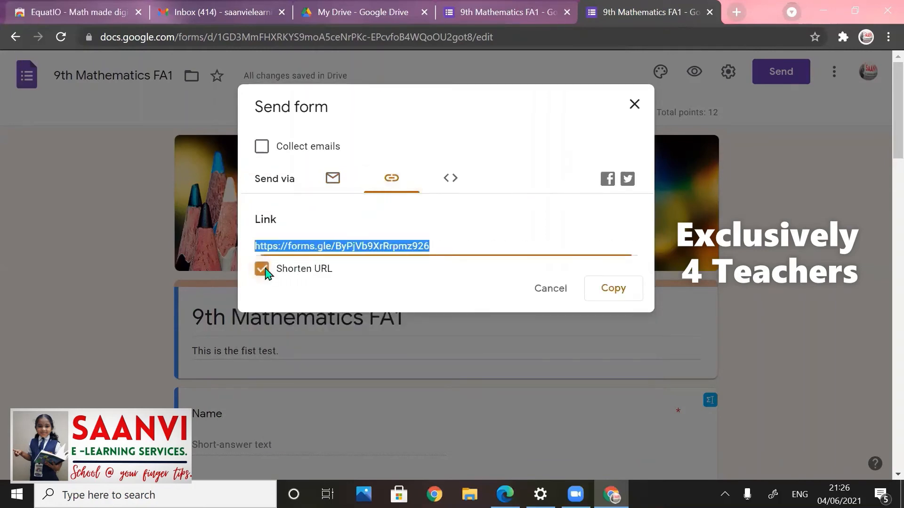
pyautogui.click(612, 291)
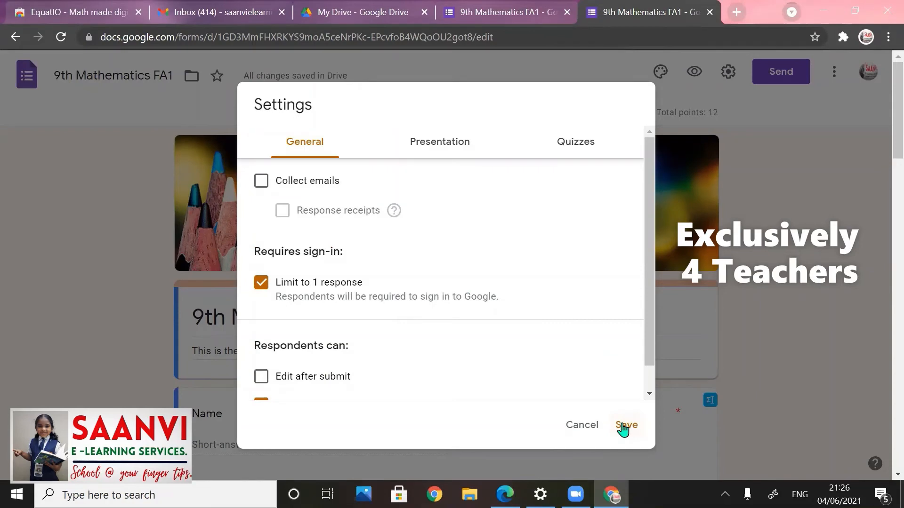
pyautogui.click(626, 425)
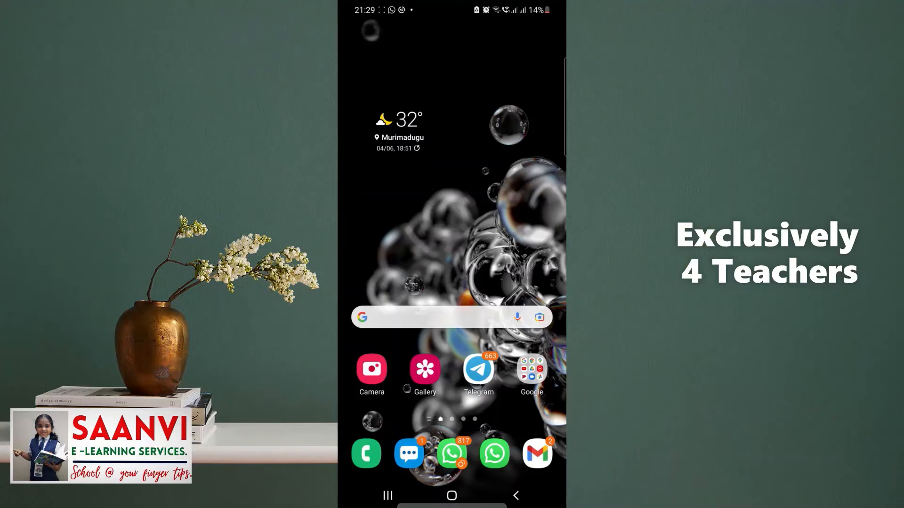
# Switch to the phone and find and open the Play Store by searching the installed apps for "play".
pyautogui.moveTo(452, 376); pyautogui.dragTo(452, 188)
pyautogui.click(423, 32)
pyautogui.write('play')
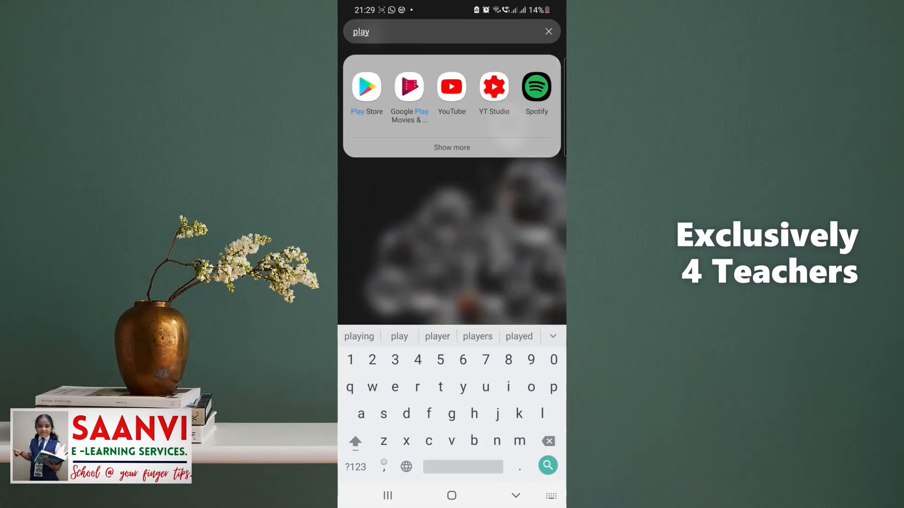
pyautogui.click(366, 87)
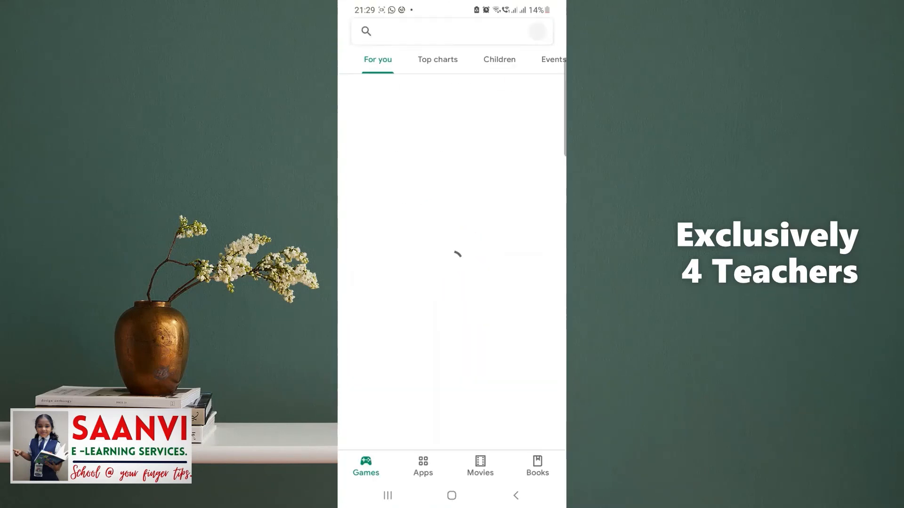
# Search the Play Store for "math keyboard for typing" and show the MathKeyboard app's page.
pyautogui.click(443, 31)
pyautogui.write('math')
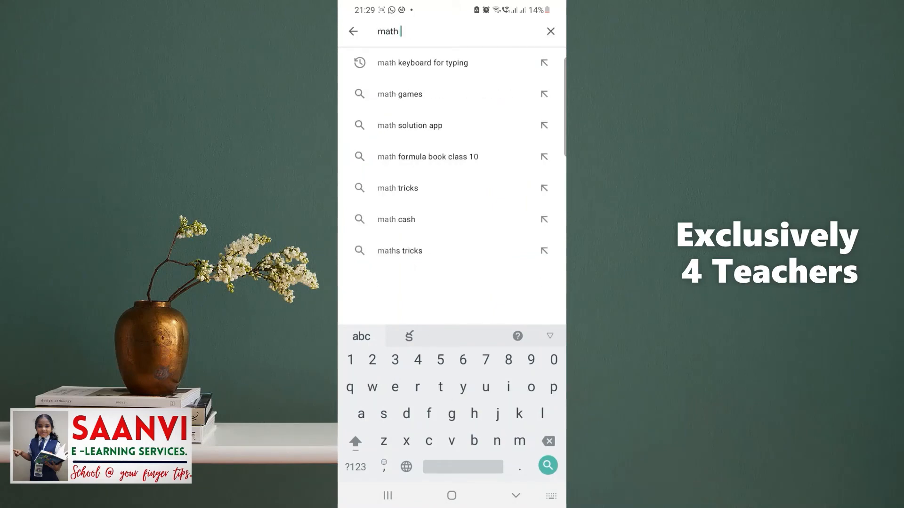
pyautogui.click(423, 62)
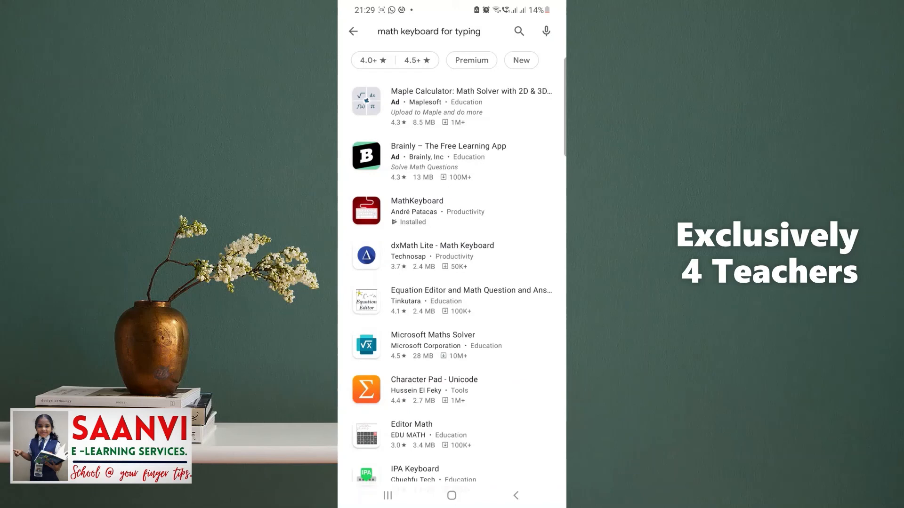
pyautogui.click(417, 211)
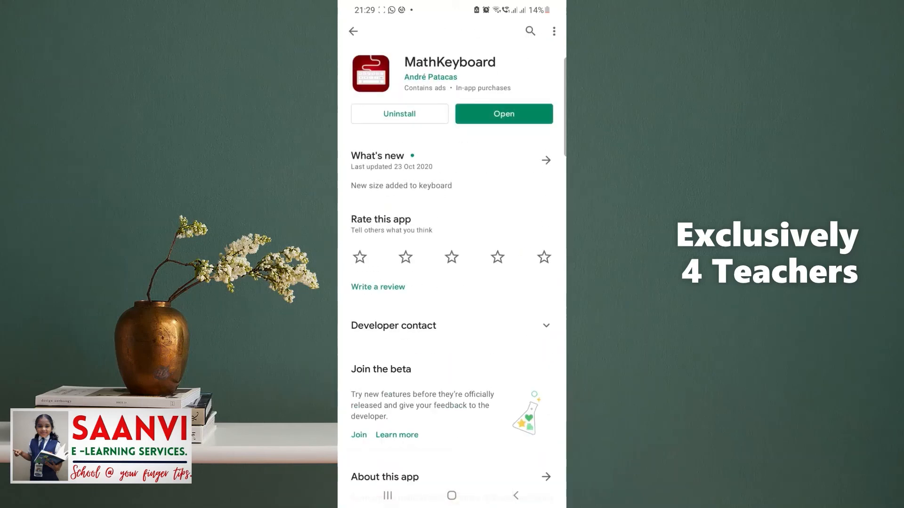
# Open MathKeyboard, check whether it is enabled in the phone's keyboard list, and return to the home screen.
pyautogui.click(503, 114)
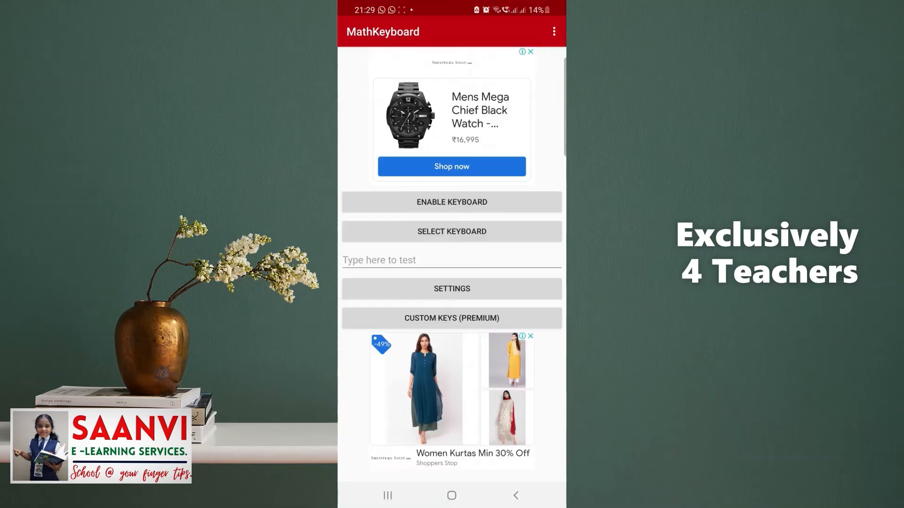
pyautogui.click(452, 202)
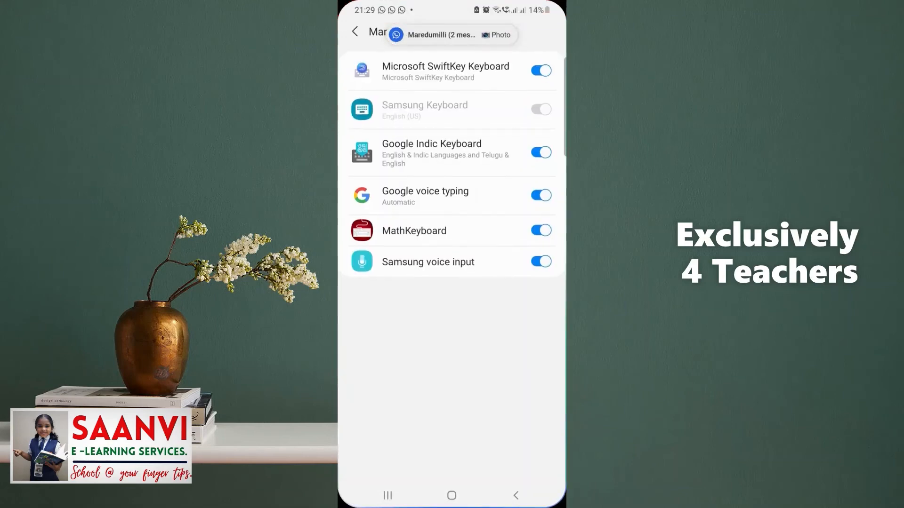
pyautogui.click(451, 495)
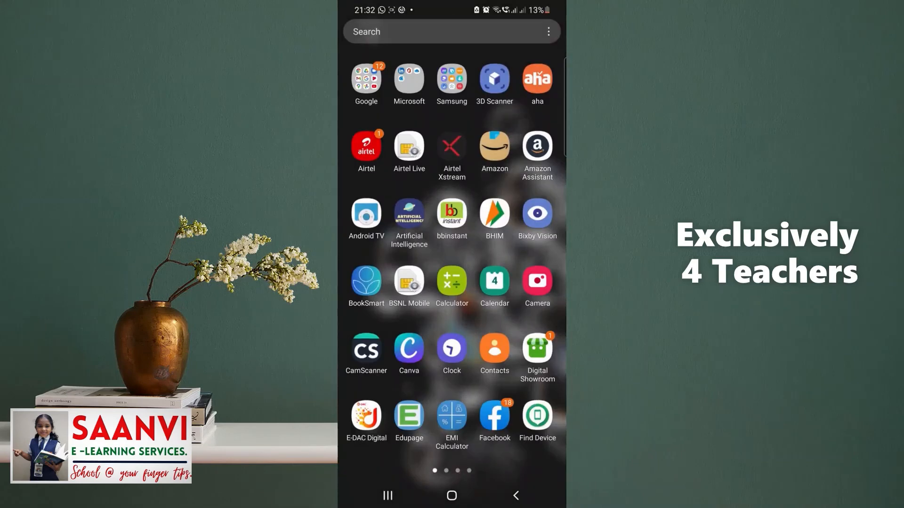
# Reopen the Play Store from the phone's app search and search it for "drive".
pyautogui.click(383, 32)
pyautogui.click(365, 86)
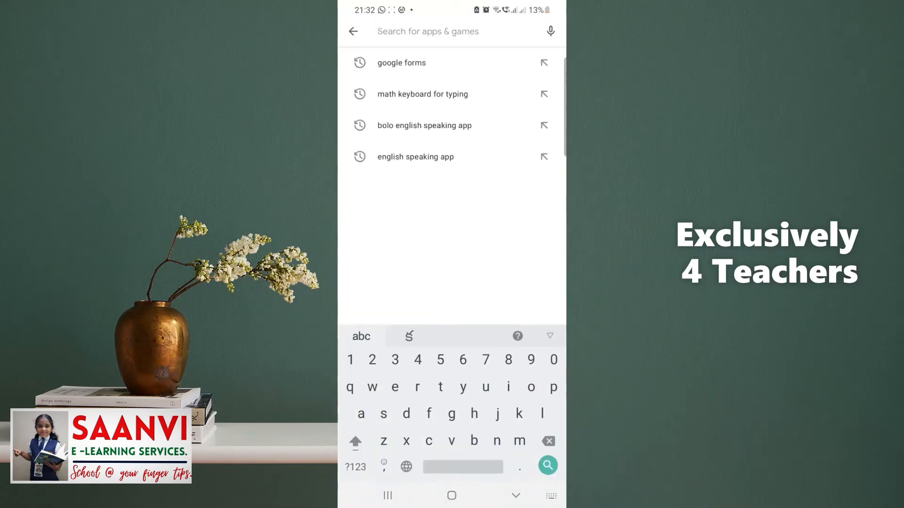
pyautogui.write('drive')
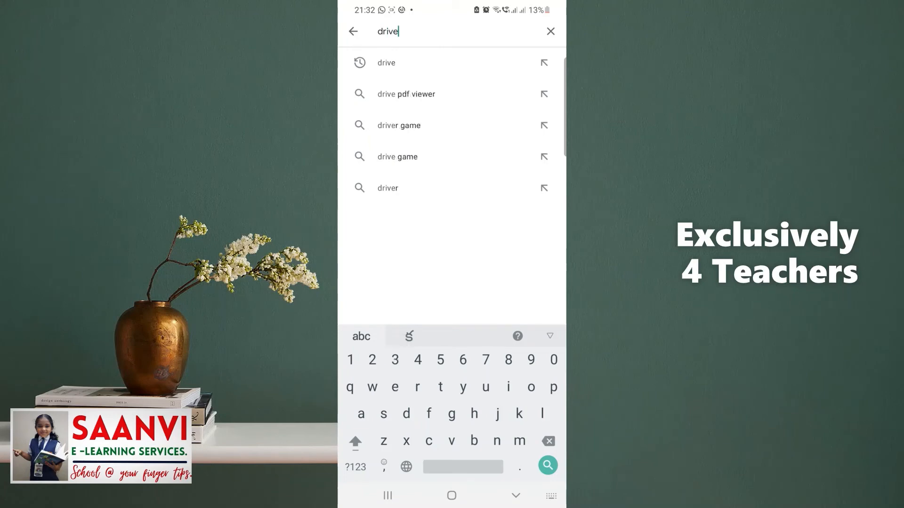
pyautogui.press('Return')
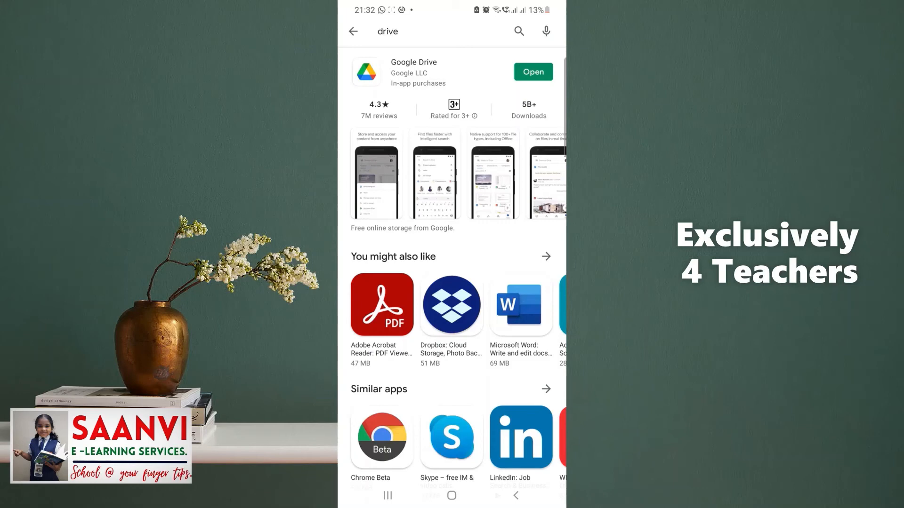
# Open Google Drive from its store page and open the "9th Mathematics FA1" form for editing.
pyautogui.click(533, 73)
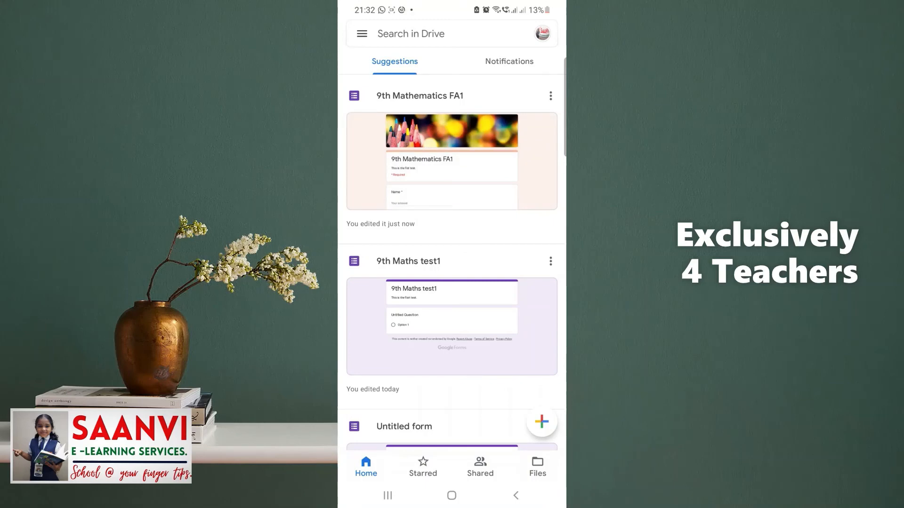
pyautogui.click(452, 161)
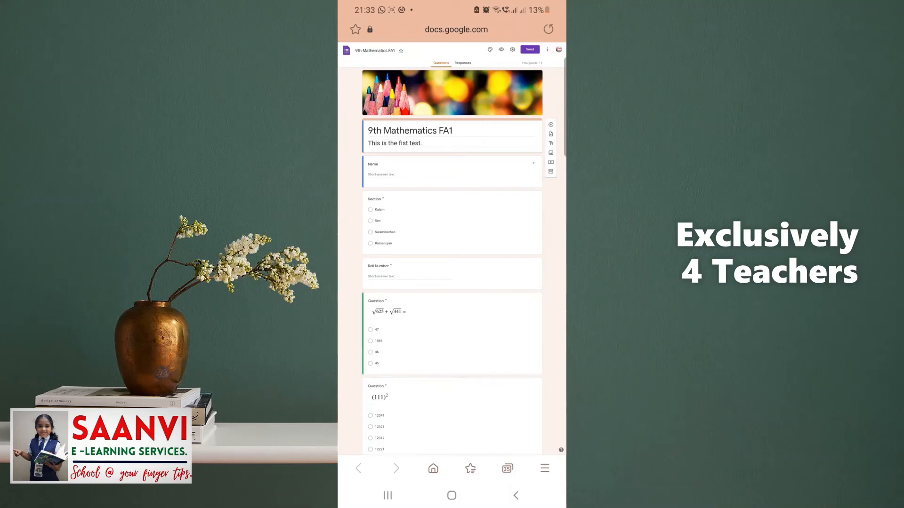
pyautogui.scroll(-5, 452, 254)
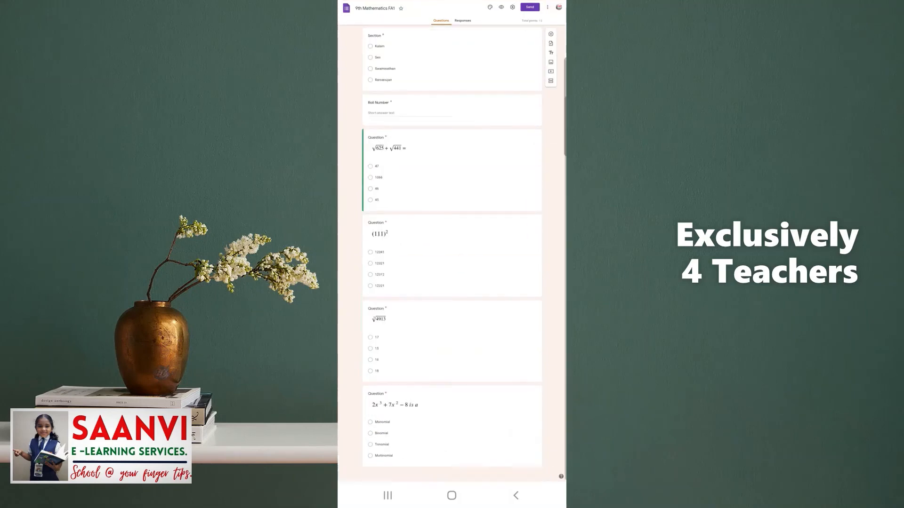
# Delete the last question of the form, the one asking what "2x³ + 7x² − 8" is.
pyautogui.click(382, 422)
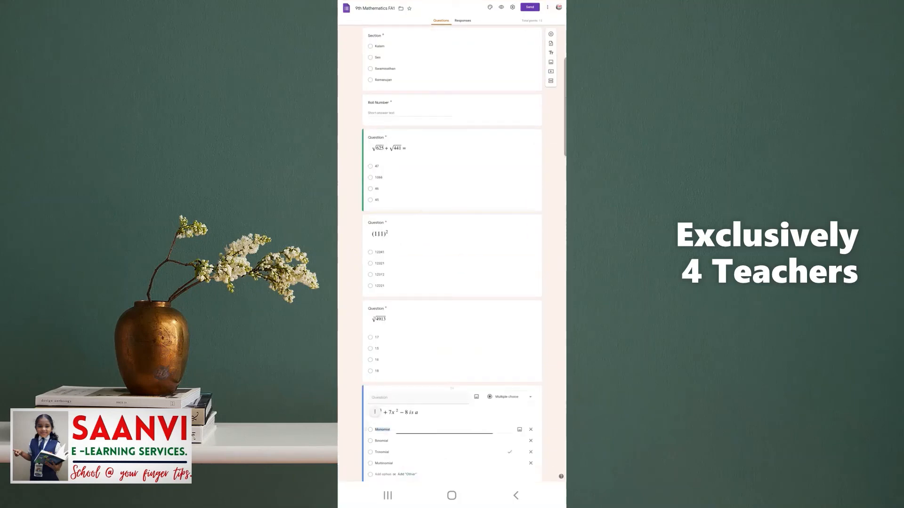
pyautogui.scroll(-1, 452, 189)
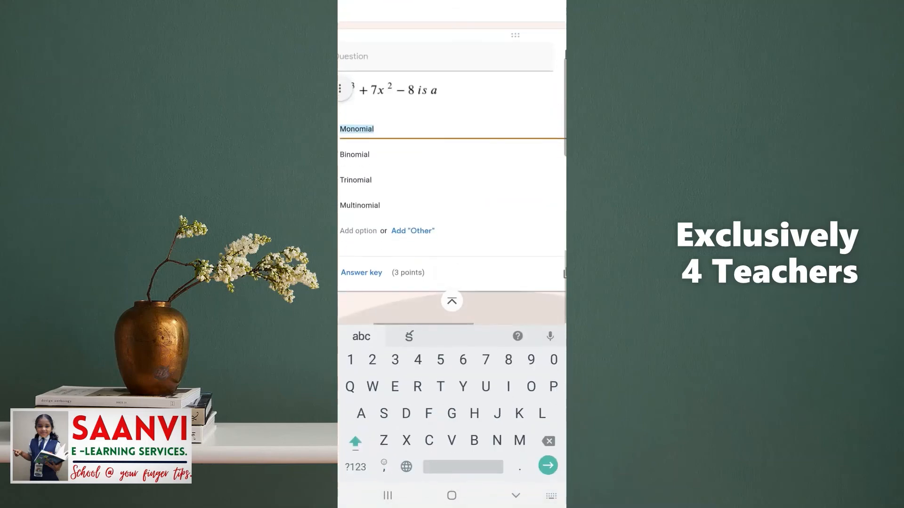
pyautogui.hscroll(3, 452, 188)
pyautogui.hscroll(1, 452, 188)
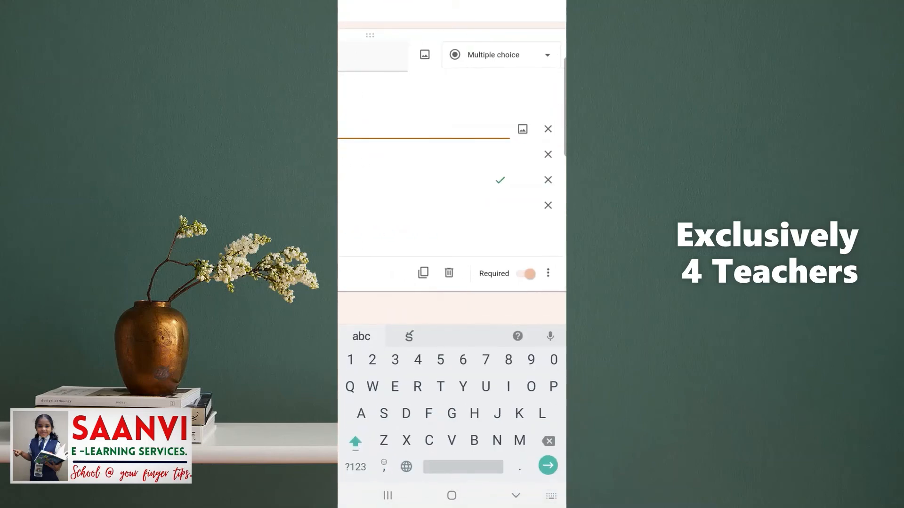
pyautogui.click(449, 273)
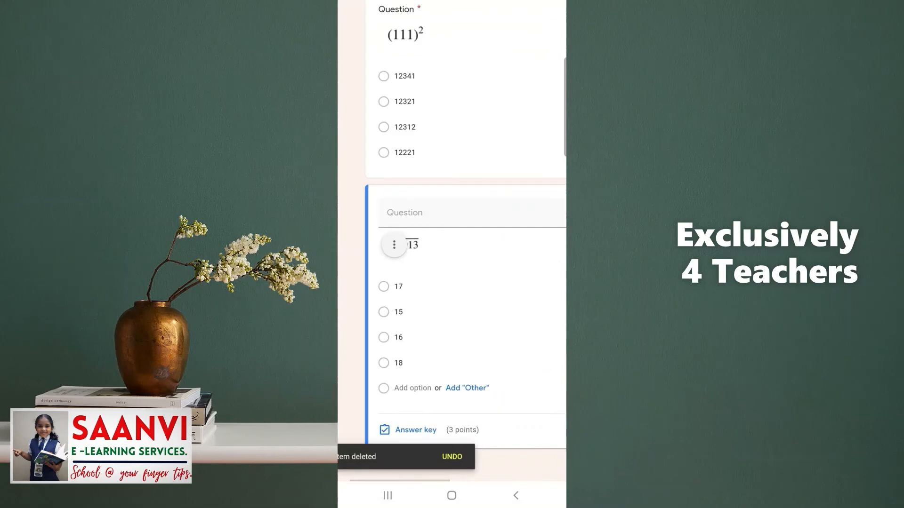
# Delete the three remaining math questions below the Roll Number question.
pyautogui.hscroll(2, 451, 254)
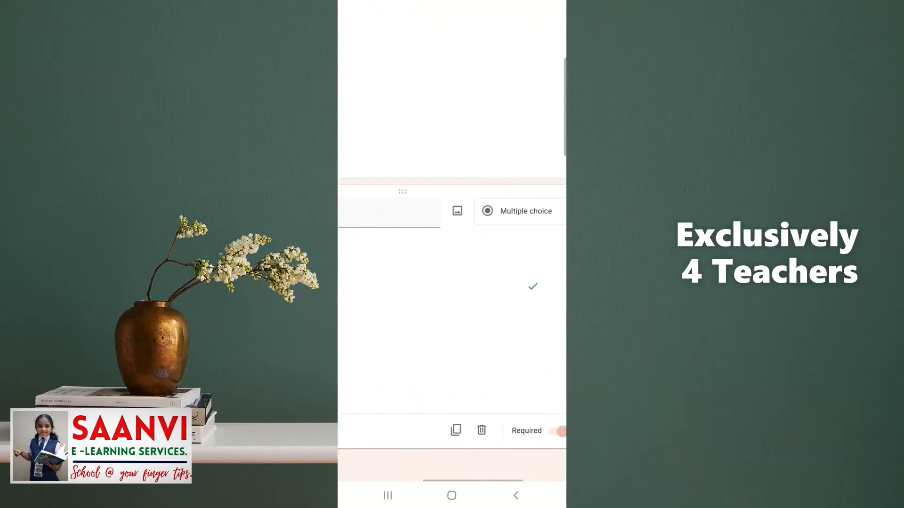
pyautogui.hscroll(-3, 452, 254)
pyautogui.hscroll(5, 452, 254)
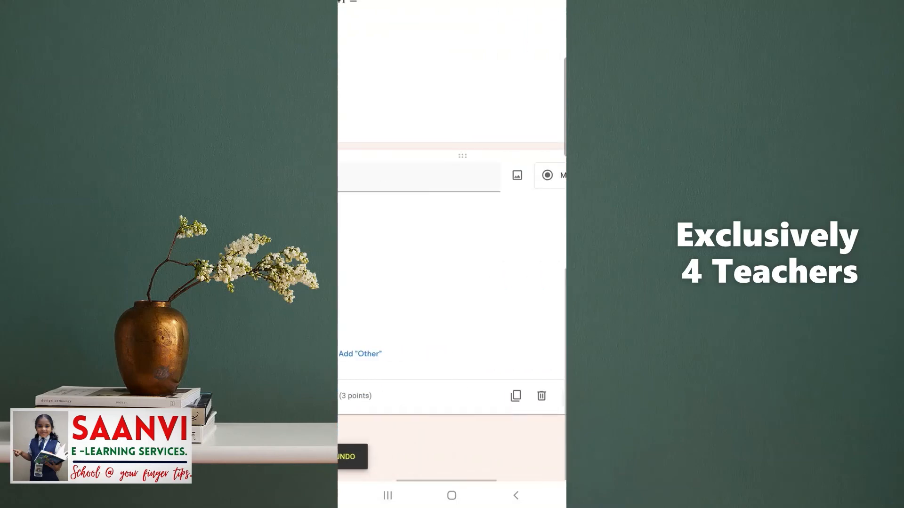
pyautogui.scroll(-4, 452, 254)
pyautogui.scroll(4, 452, 254)
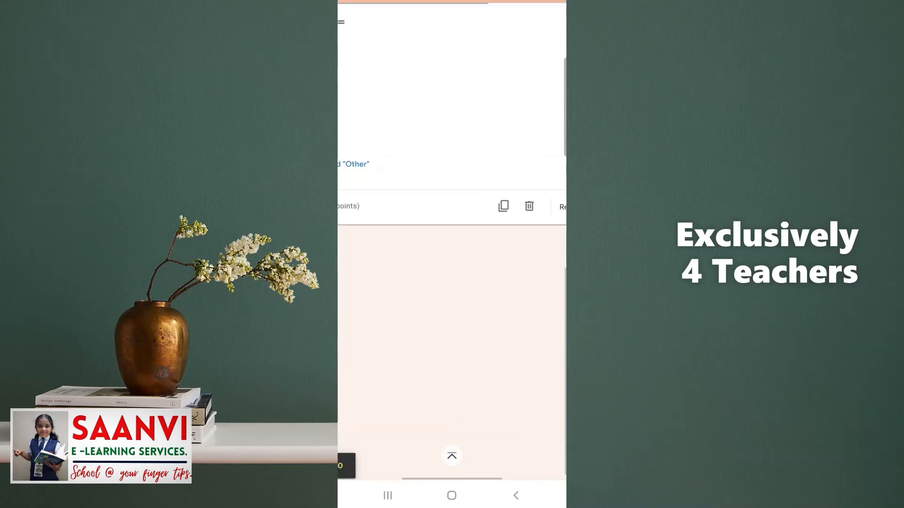
pyautogui.hscroll(-2, 452, 255)
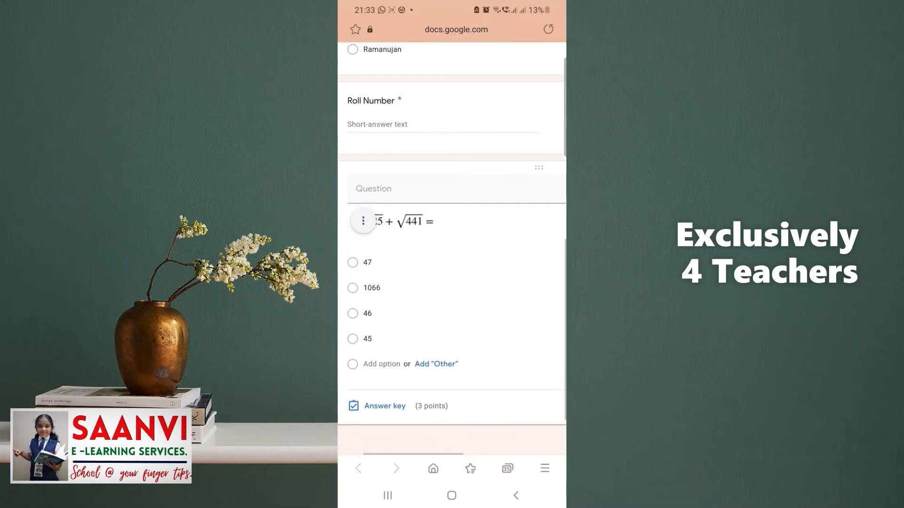
pyautogui.hscroll(5, 451, 254)
pyautogui.click(482, 406)
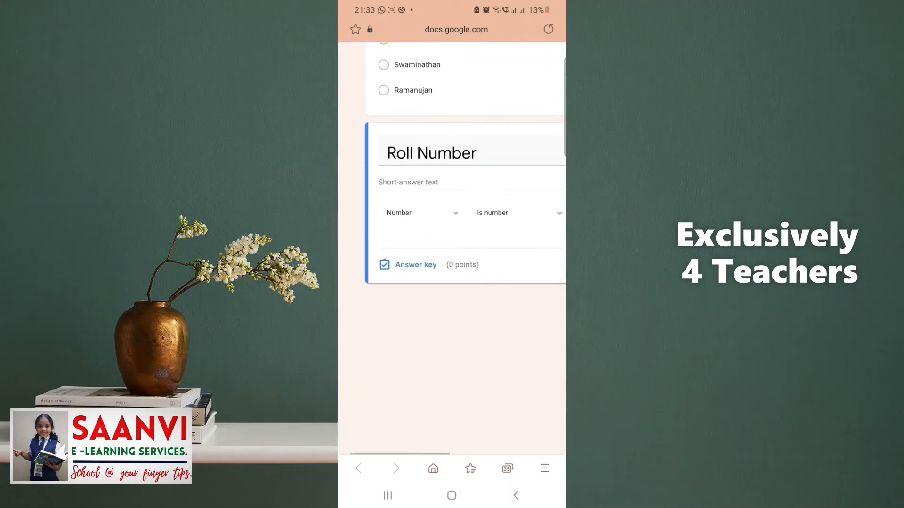
# Add a new question below the Roll Number question.
pyautogui.hscroll(5, 452, 203)
pyautogui.hscroll(3, 452, 203)
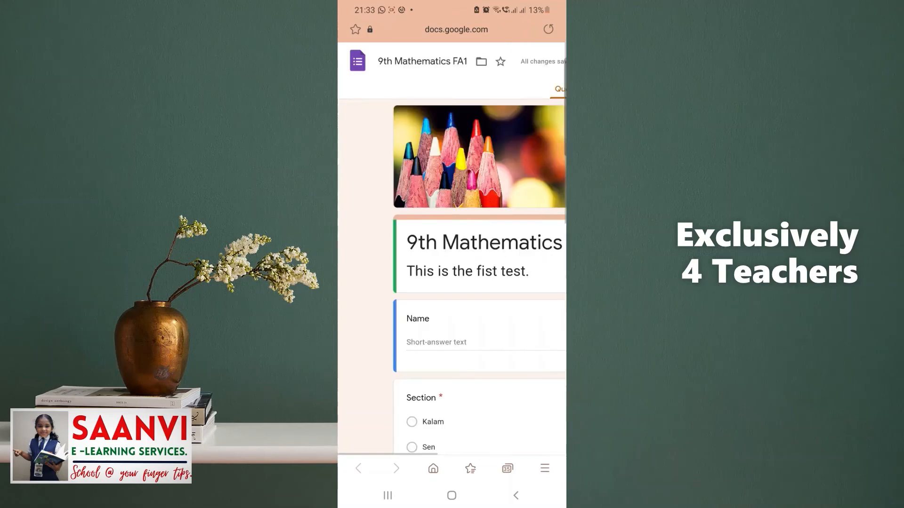
pyautogui.hscroll(3, 452, 249)
pyautogui.hscroll(3, 452, 250)
pyautogui.scroll(-10, 452, 249)
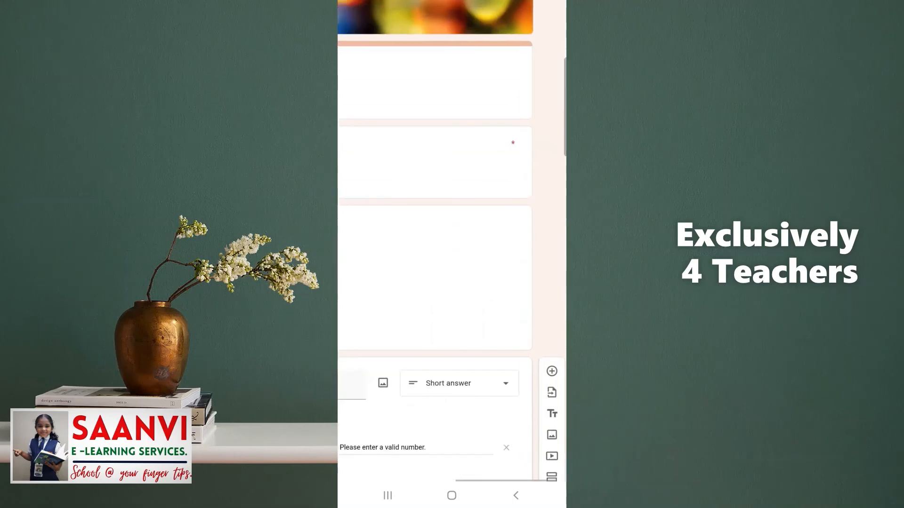
pyautogui.click(530, 237)
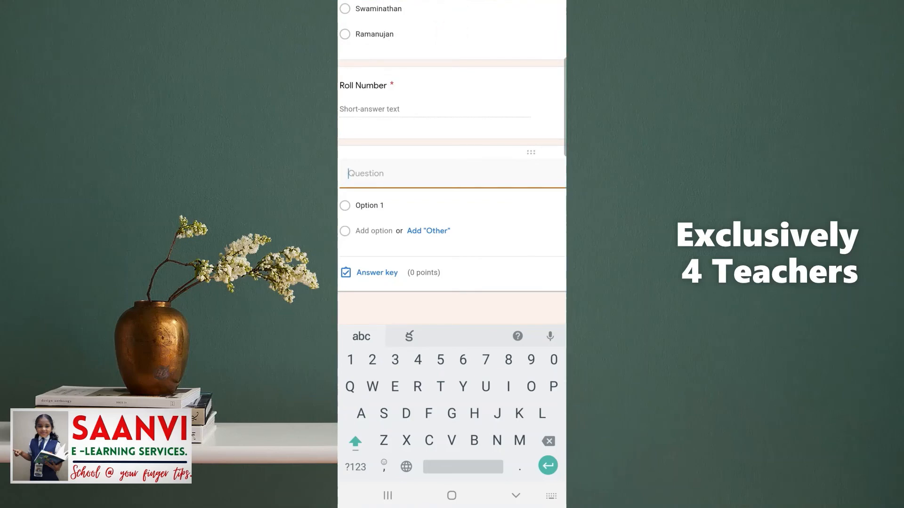
# Switch the phone's input method to MathKeyboard and show its math symbol layout.
pyautogui.click(552, 496)
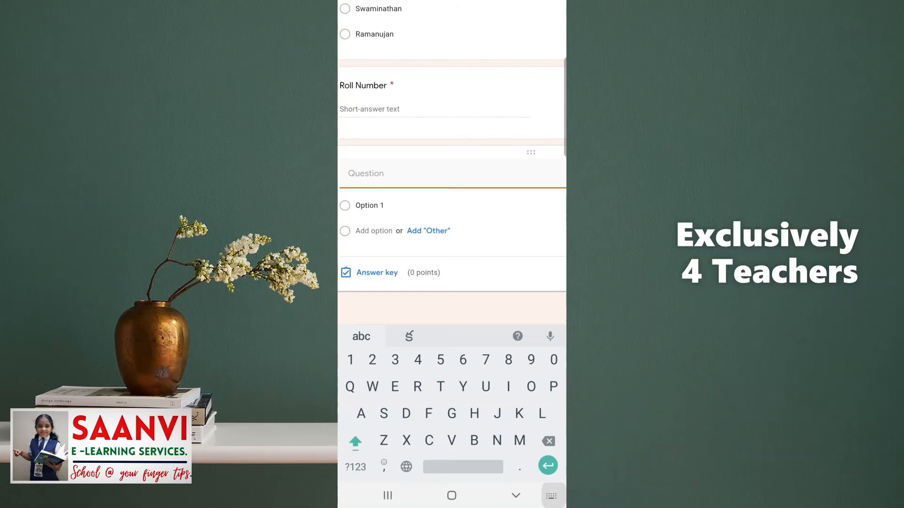
pyautogui.click(406, 319)
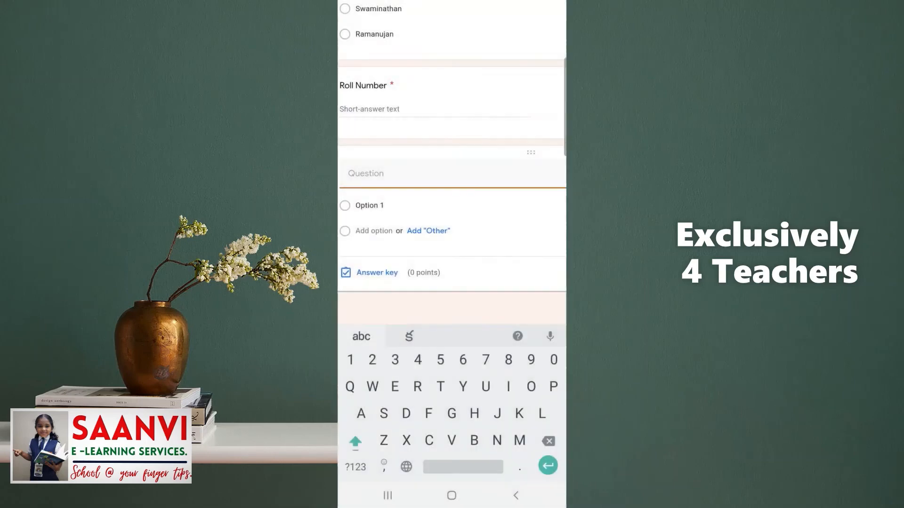
pyautogui.scroll(-3, 452, 160)
pyautogui.hscroll(-1, 452, 160)
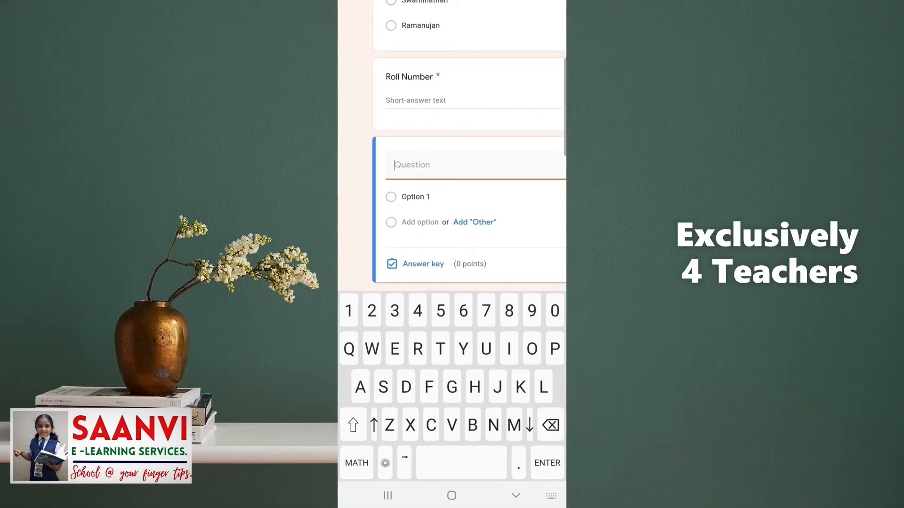
pyautogui.click(357, 463)
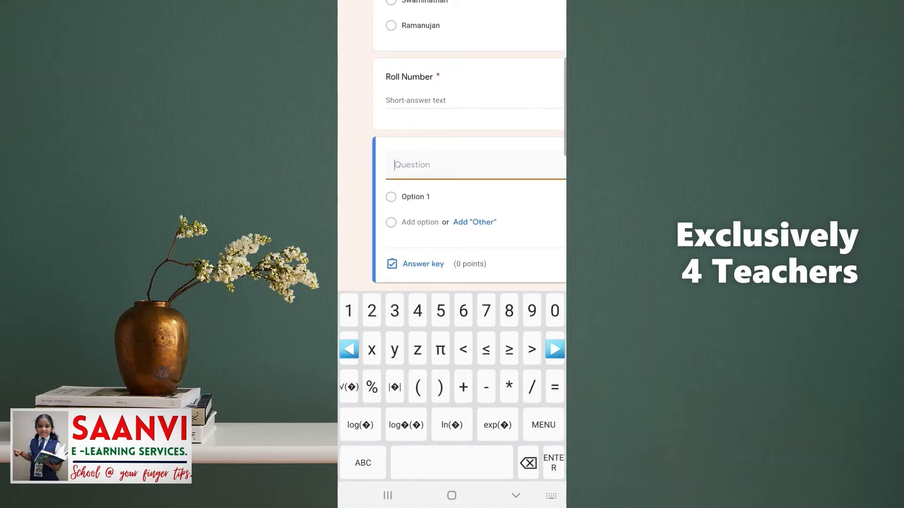
# Enter "√625 + √441" as the new question's text, removing the stray brackets.
pyautogui.write('√()')
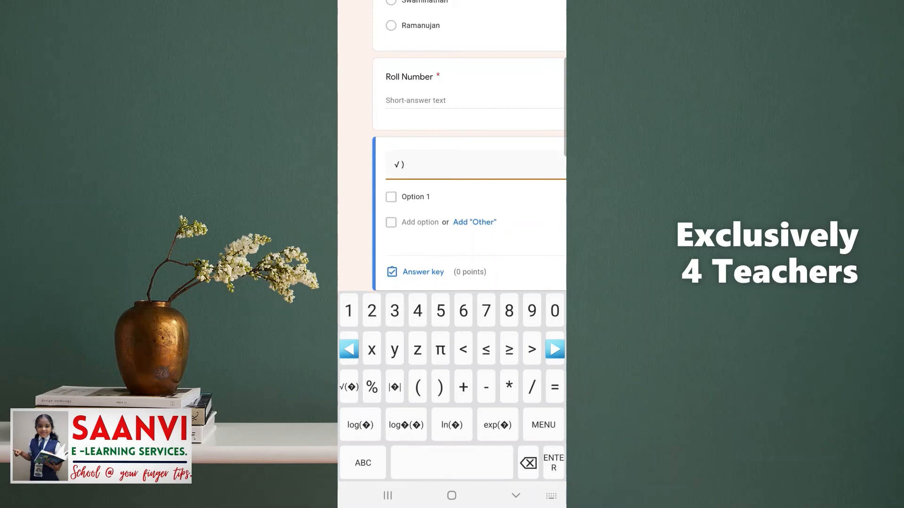
pyautogui.write('625+')
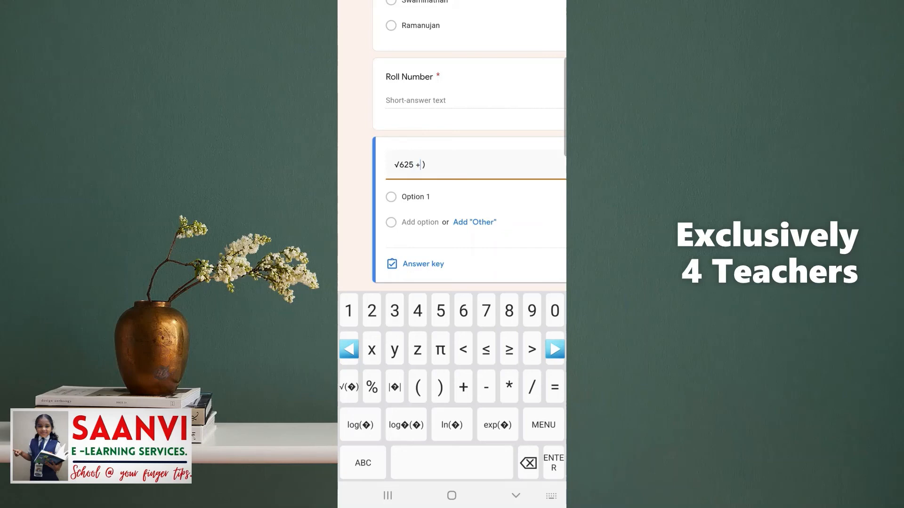
pyautogui.click(363, 463)
pyautogui.press('BackSpace')
pyautogui.click(357, 463)
pyautogui.write('+√')
pyautogui.click(433, 165)
pyautogui.press('BackSpace')
pyautogui.press('BackSpace')
pyautogui.write('441')
# Enter the answer options 47, 1066, 46 and 45 for the √625 + √441 question.
pyautogui.click(416, 196)
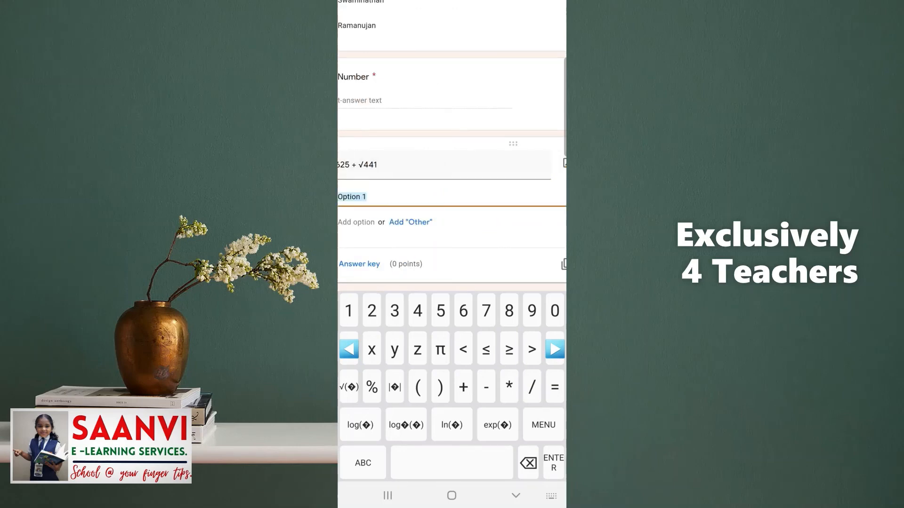
pyautogui.write('47')
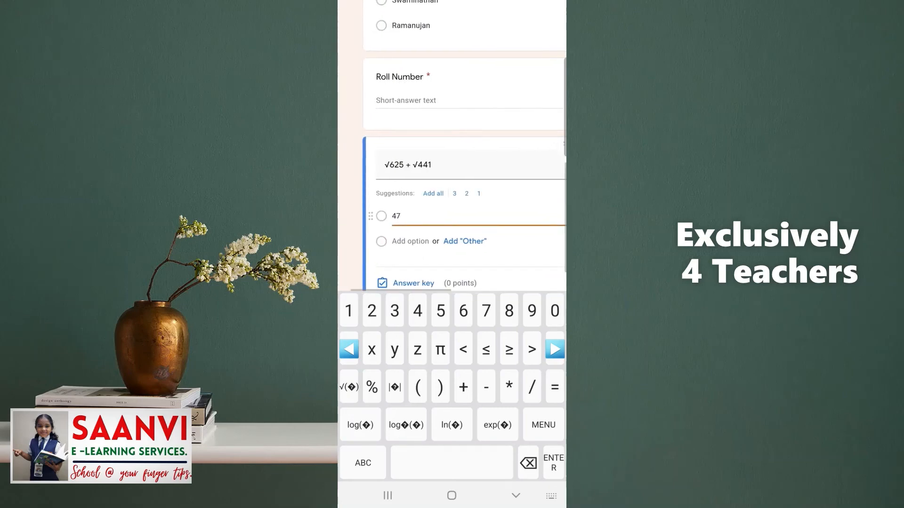
pyautogui.click(413, 241)
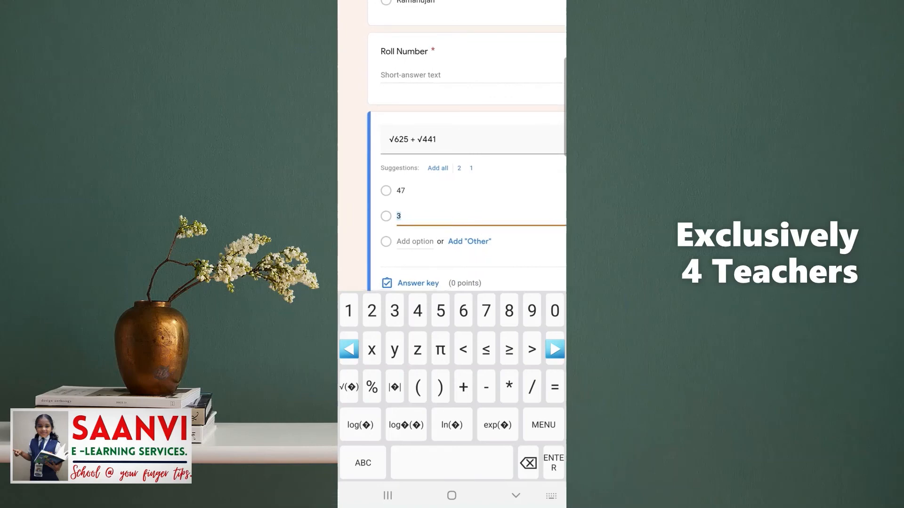
pyautogui.write('1066')
pyautogui.press('Return')
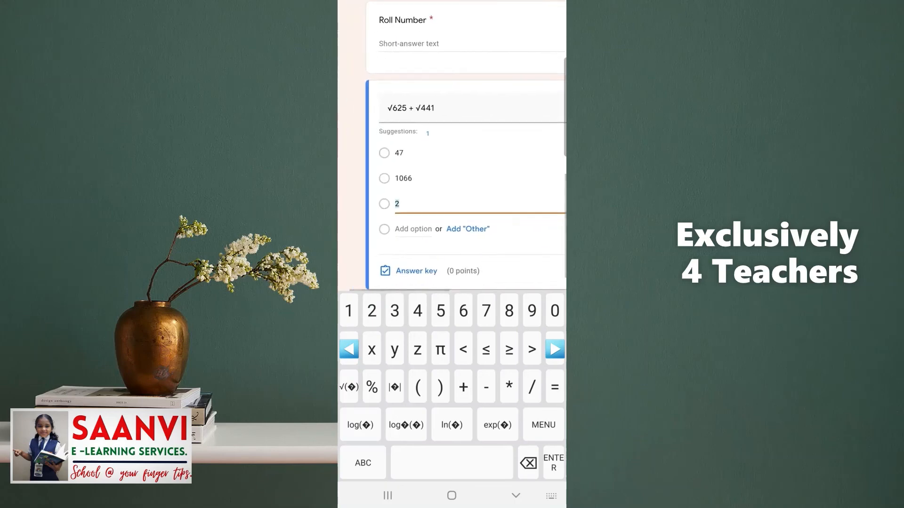
pyautogui.write('6')
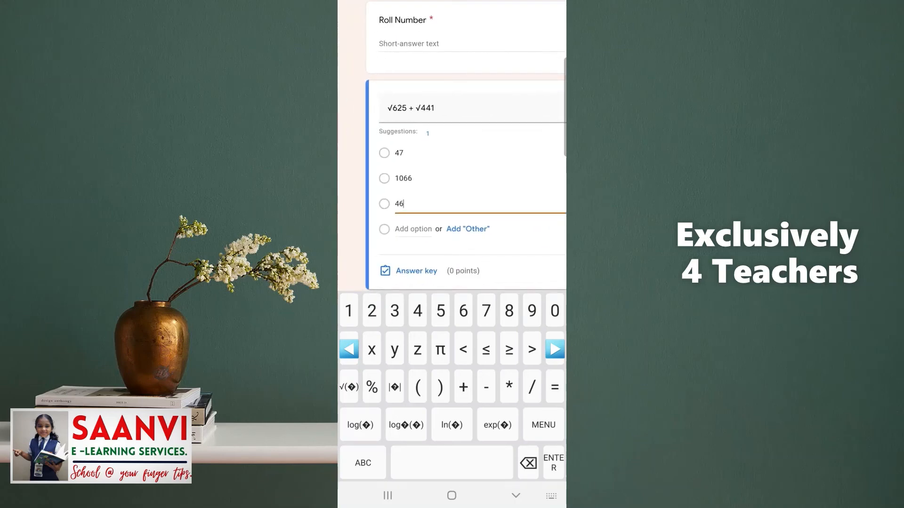
pyautogui.click(412, 229)
pyautogui.write('45')
# Set the question's answer key to 46 with 3 points, switching the input method to English & Indic Languages.
pyautogui.click(407, 238)
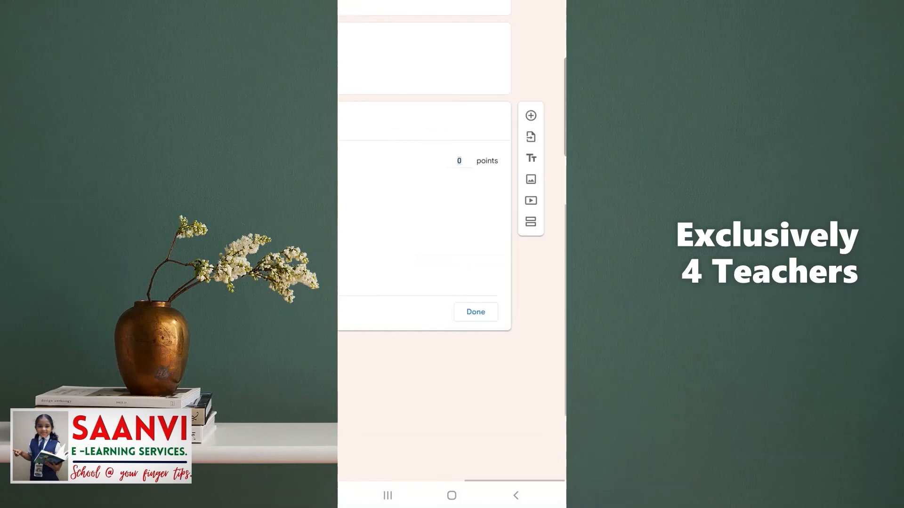
pyautogui.press('BackSpace')
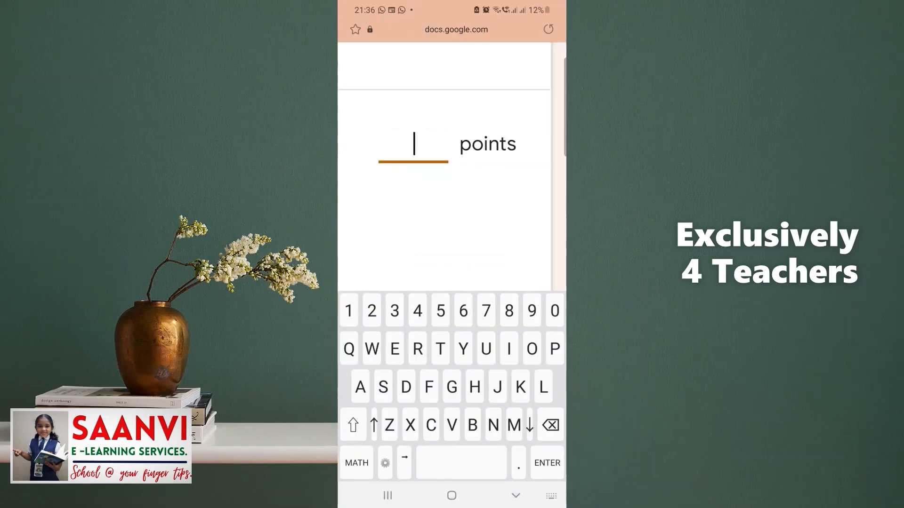
pyautogui.click(551, 496)
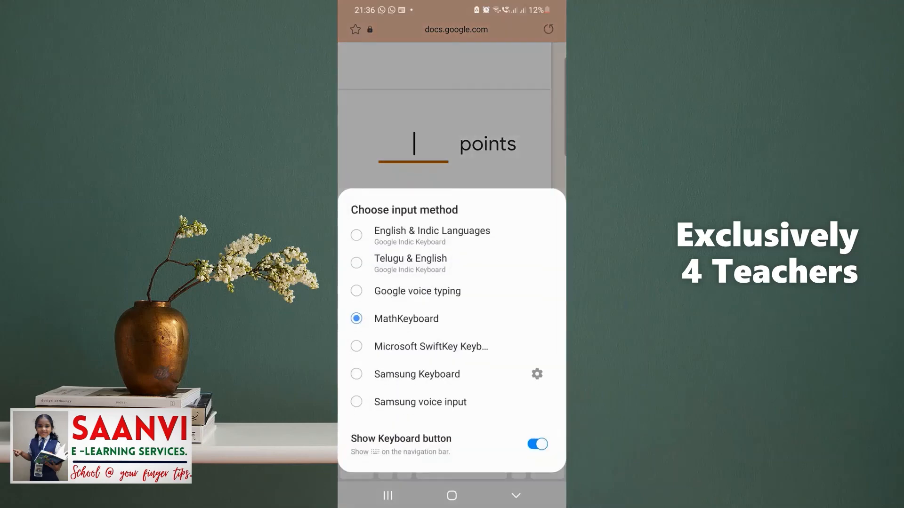
pyautogui.click(449, 236)
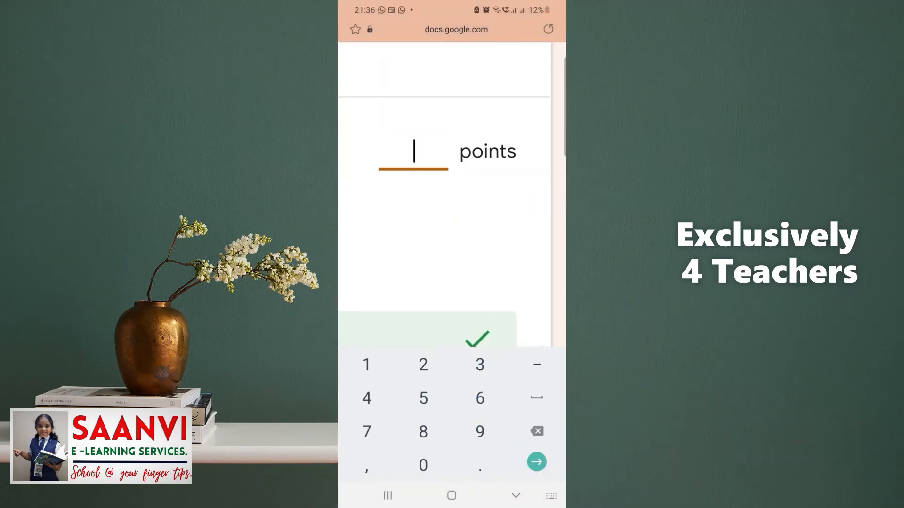
pyautogui.write('3')
pyautogui.press('Return')
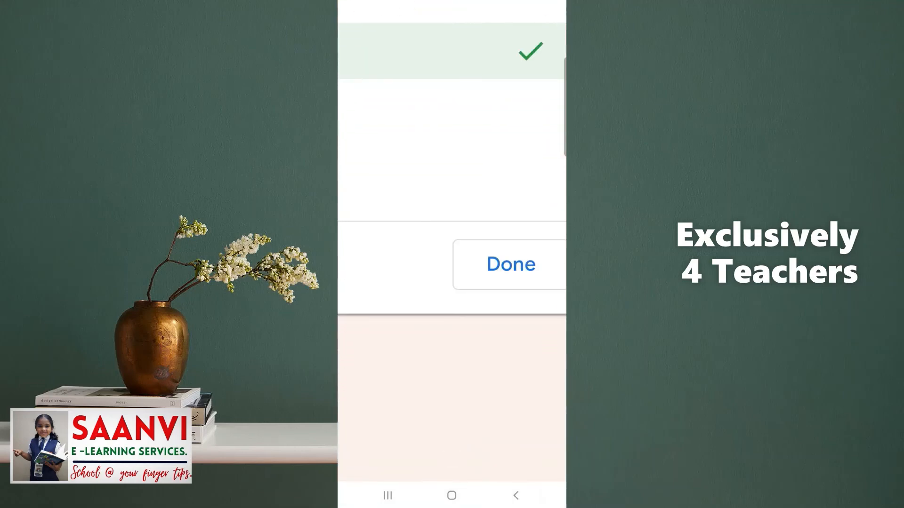
pyautogui.click(512, 264)
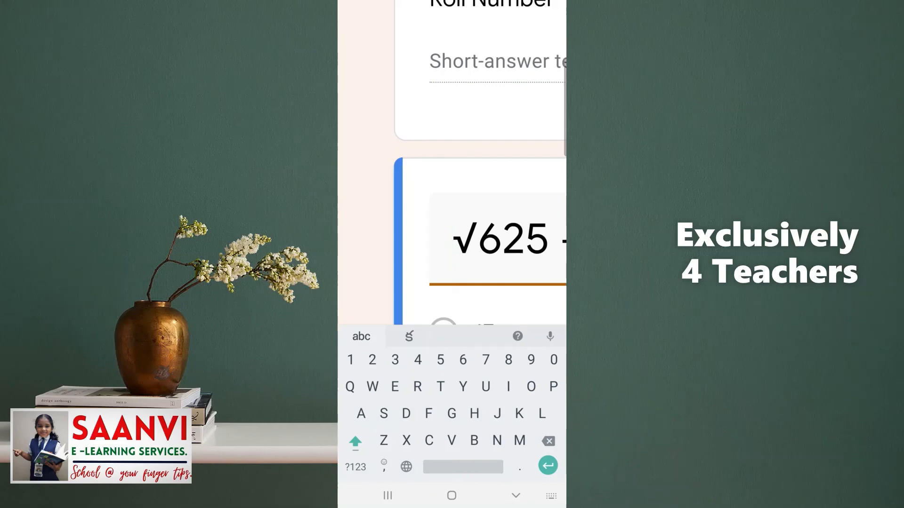
# Make the √625 + √441 question required.
pyautogui.scroll(-5, 452, 188)
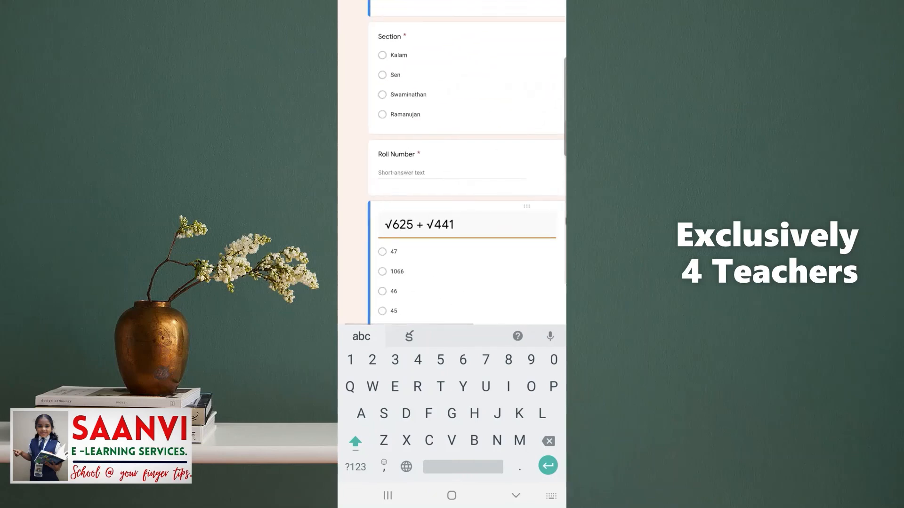
pyautogui.scroll(-5, 452, 188)
pyautogui.scroll(-1, 452, 188)
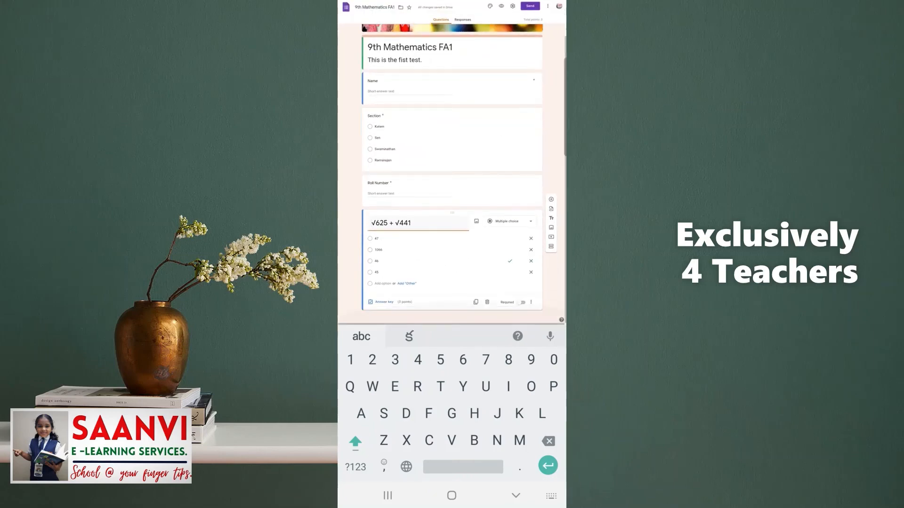
pyautogui.click(521, 302)
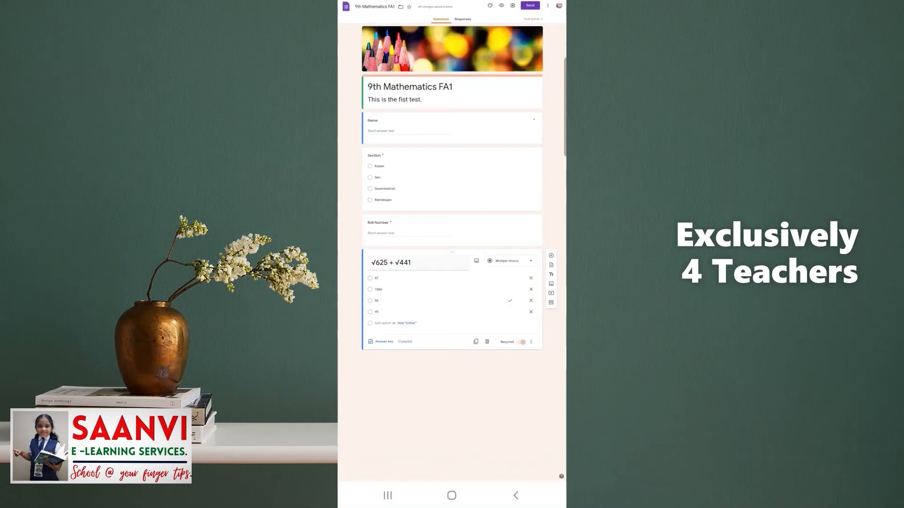
# Add a new question and enter "(111)² =" as its text, using MathKeyboard for the superscript.
pyautogui.scroll(3, 522, 320)
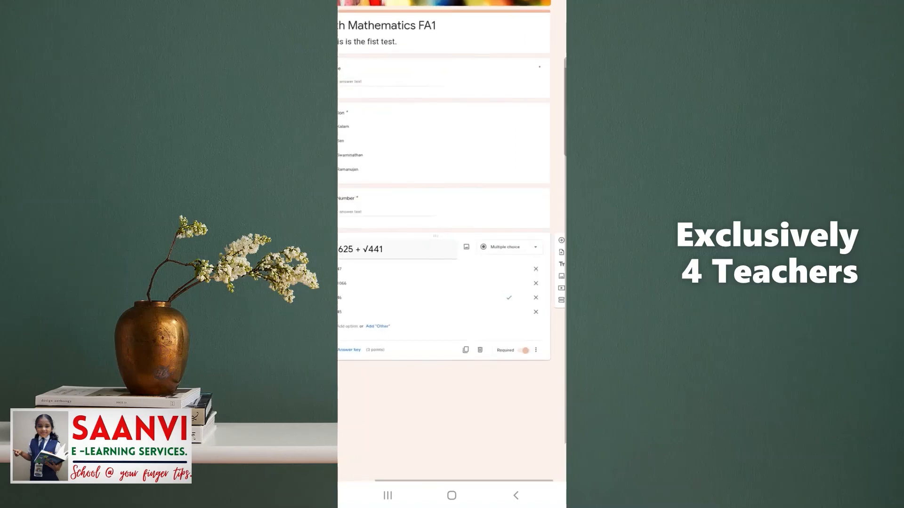
pyautogui.hscroll(1, 452, 283)
pyautogui.click(545, 233)
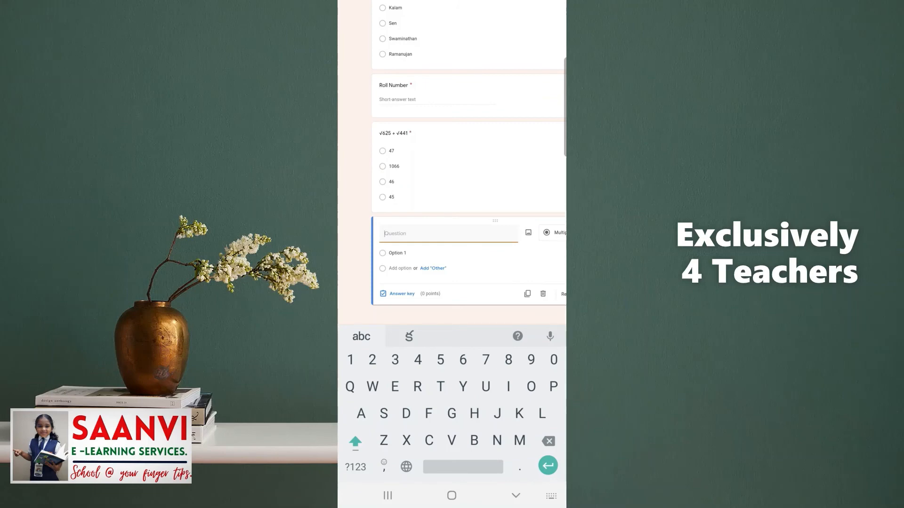
pyautogui.click(551, 496)
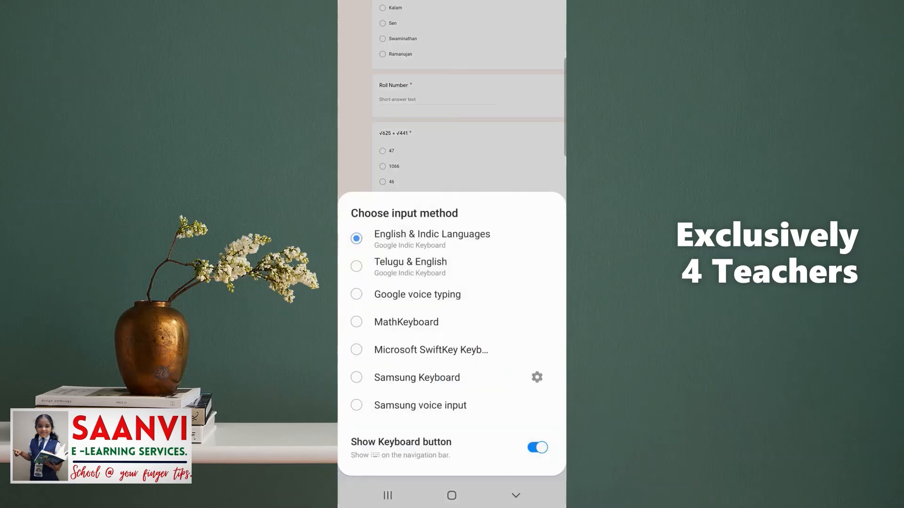
pyautogui.click(405, 323)
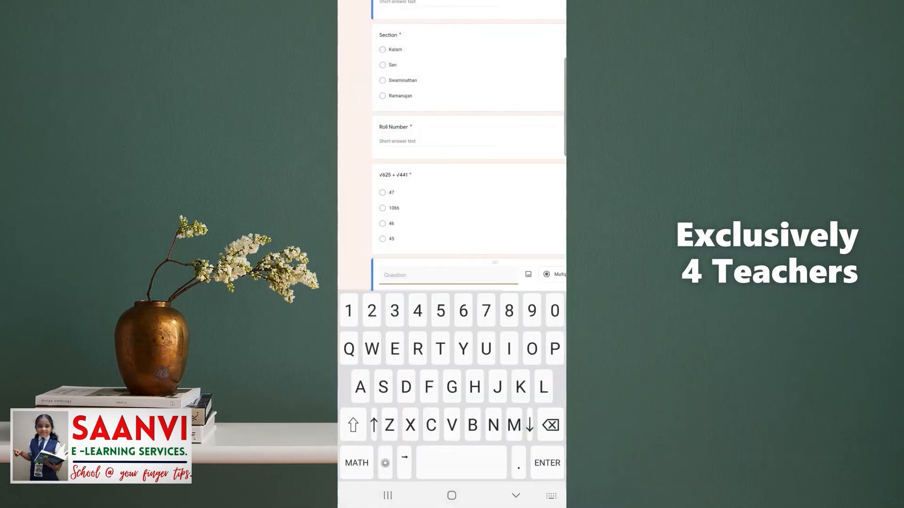
pyautogui.click(357, 463)
pyautogui.write('(111')
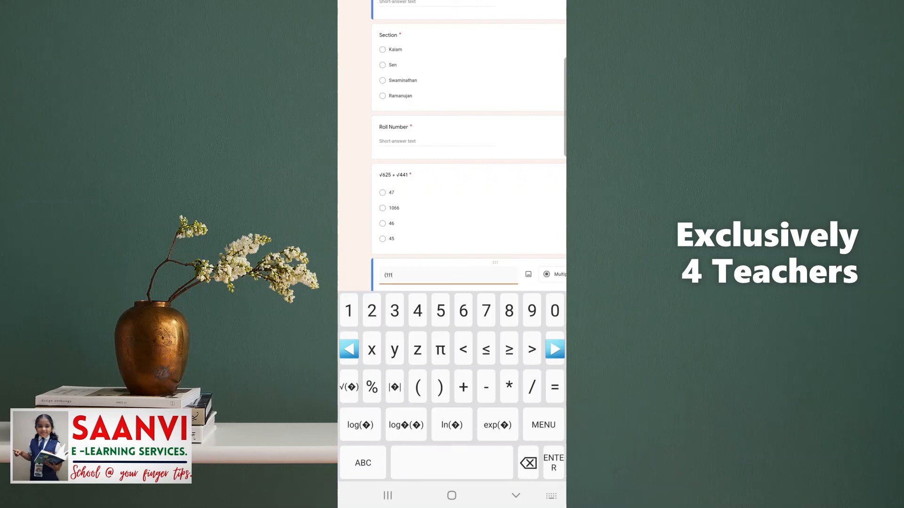
pyautogui.click(362, 462)
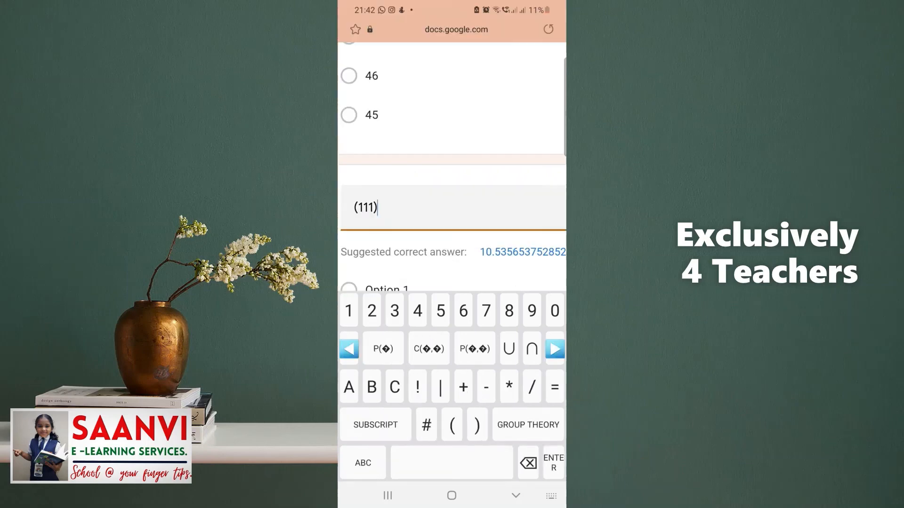
pyautogui.click(375, 426)
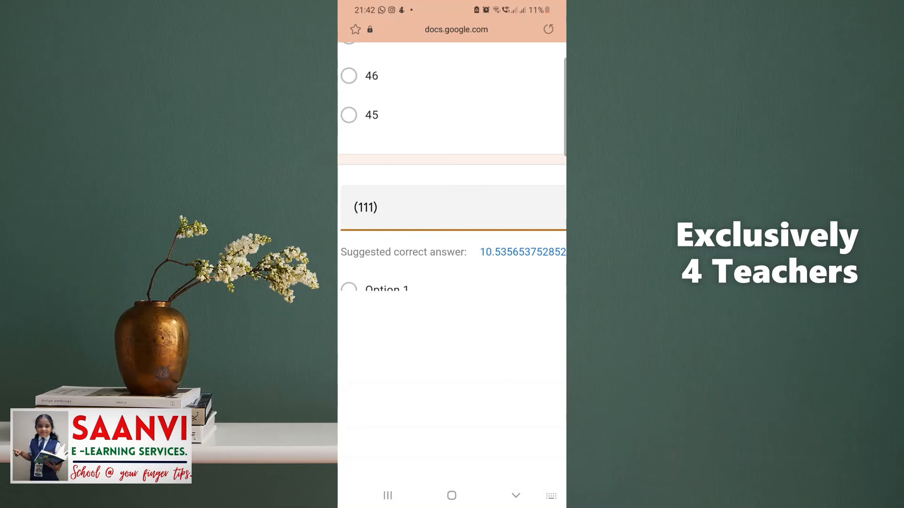
pyautogui.write('₂')
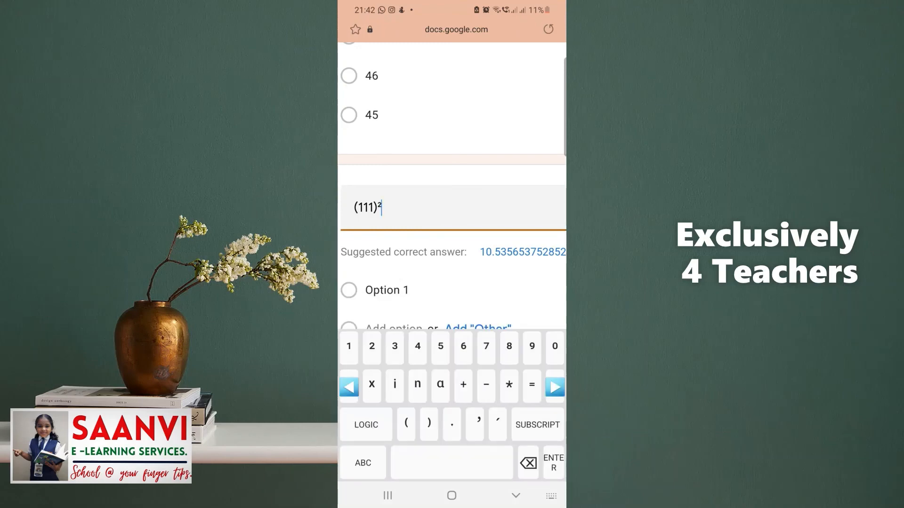
# Enter the answer options 12341, 12321, 12312 and 12221 for the (111)² question.
pyautogui.click(387, 291)
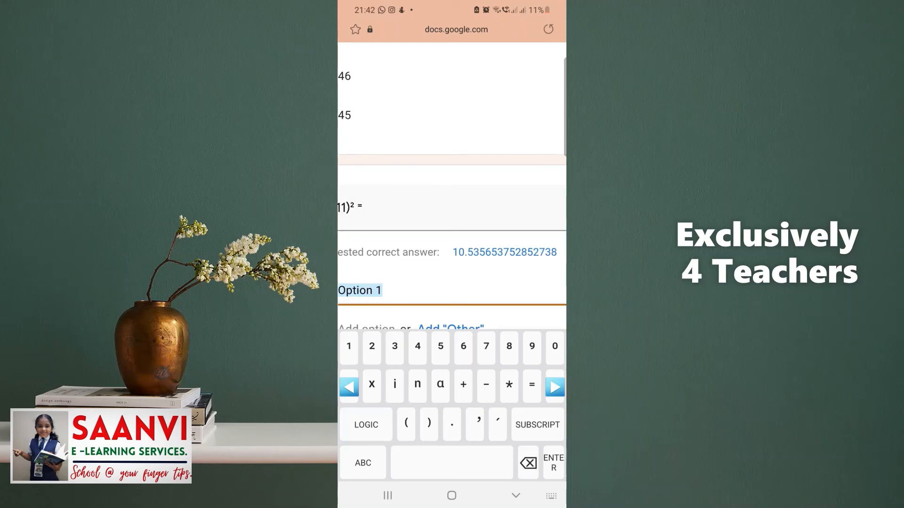
pyautogui.write('1')
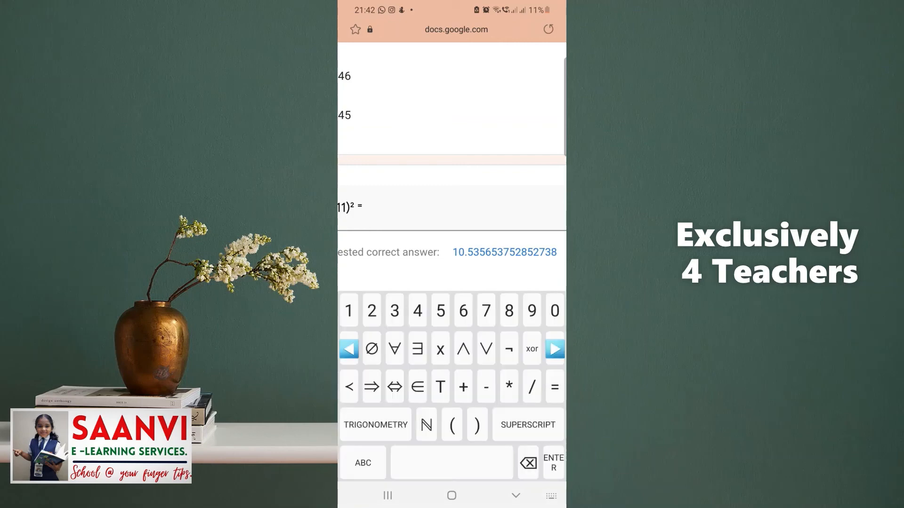
pyautogui.write('2341')
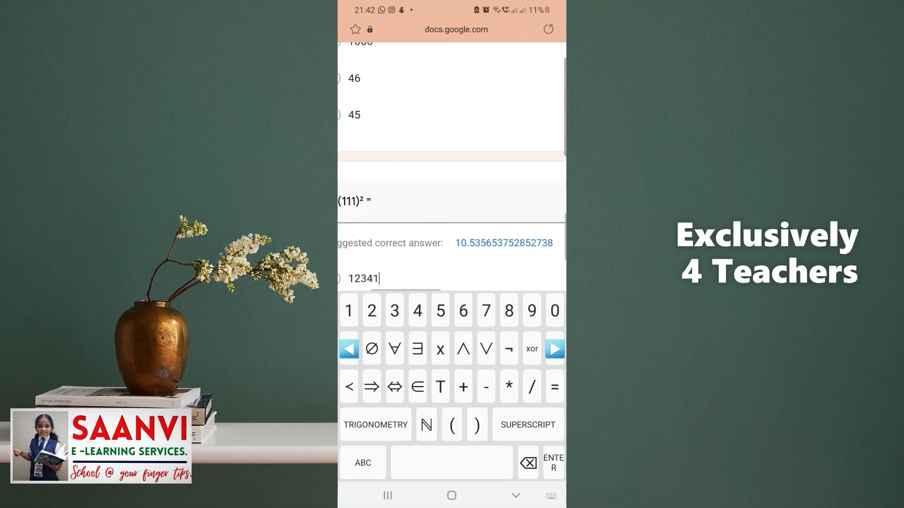
pyautogui.click(516, 496)
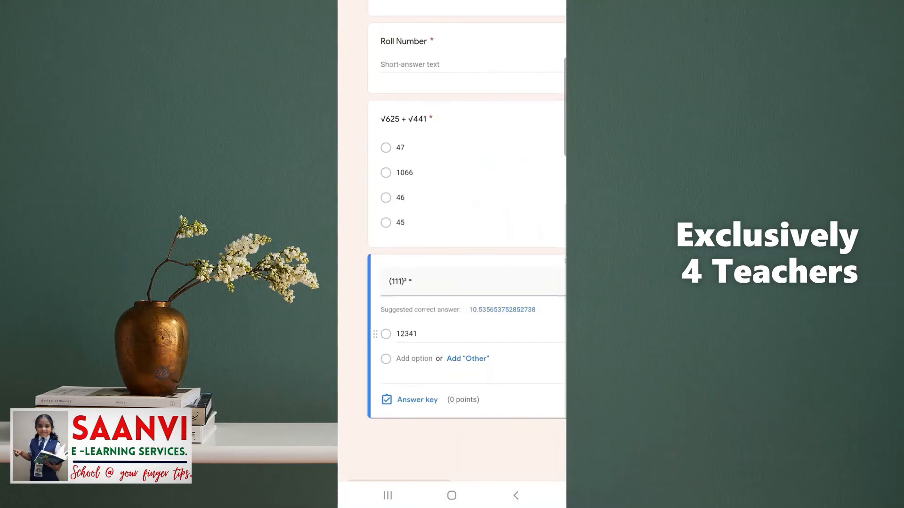
pyautogui.click(414, 359)
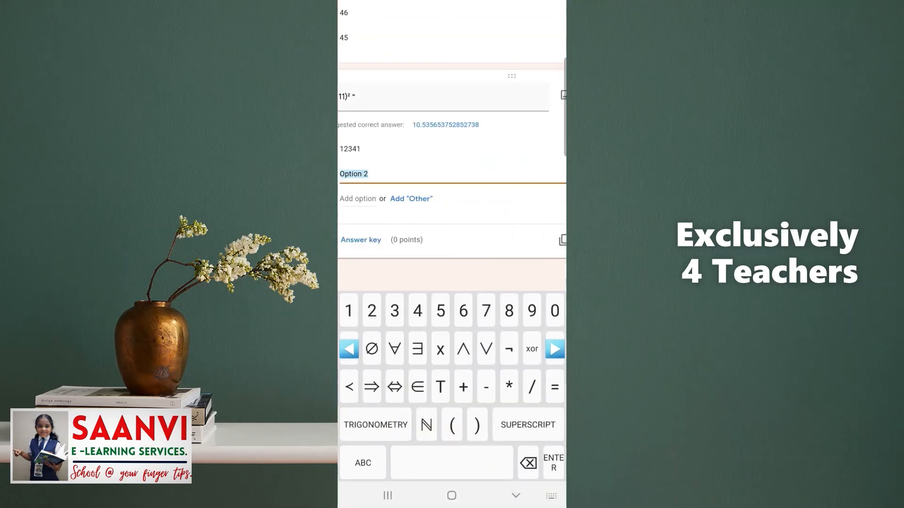
pyautogui.write('12321')
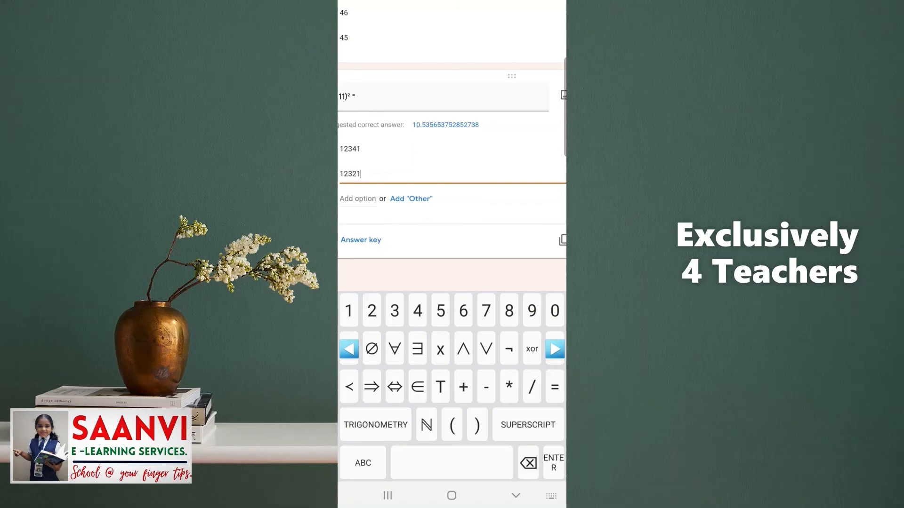
pyautogui.press('Return')
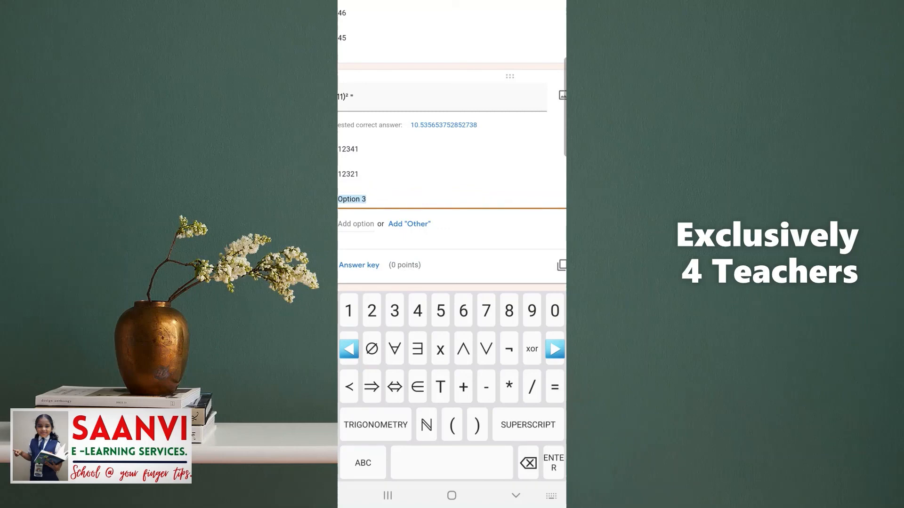
pyautogui.write('12312')
pyautogui.press('Return')
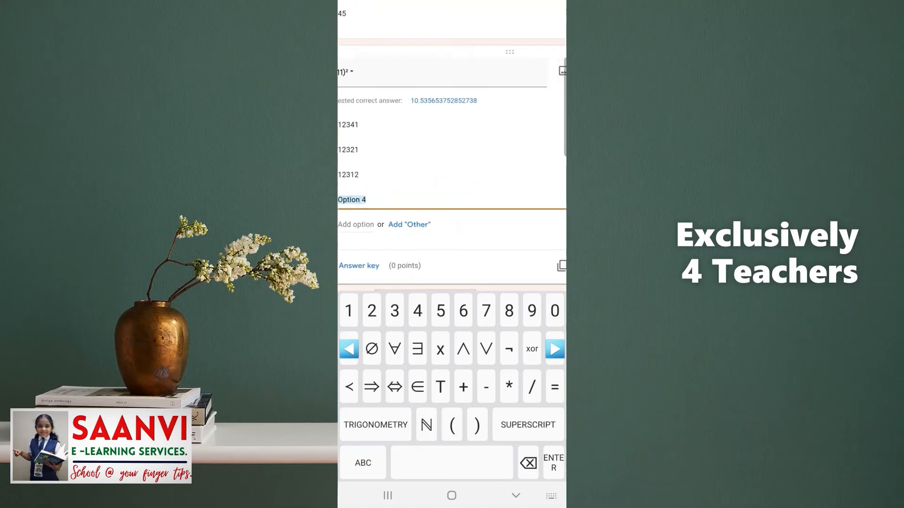
pyautogui.write('12221')
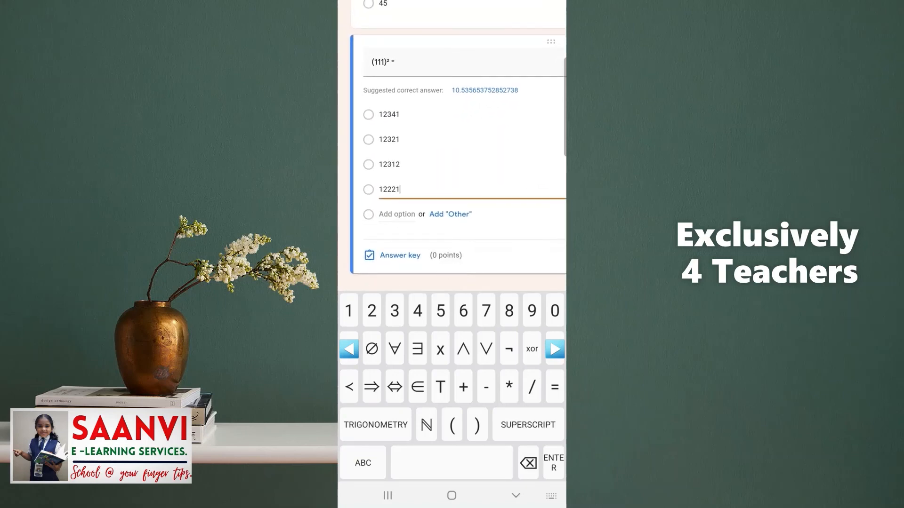
# Set the (111)² question's answer key to 12321 with 3 points, switching the input method to English & Indic Languages.
pyautogui.click(399, 255)
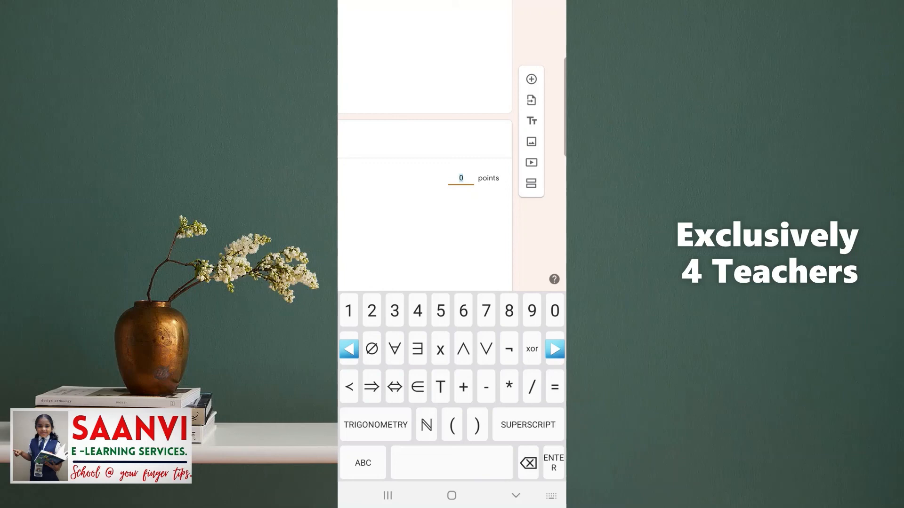
pyautogui.click(551, 496)
pyautogui.click(433, 234)
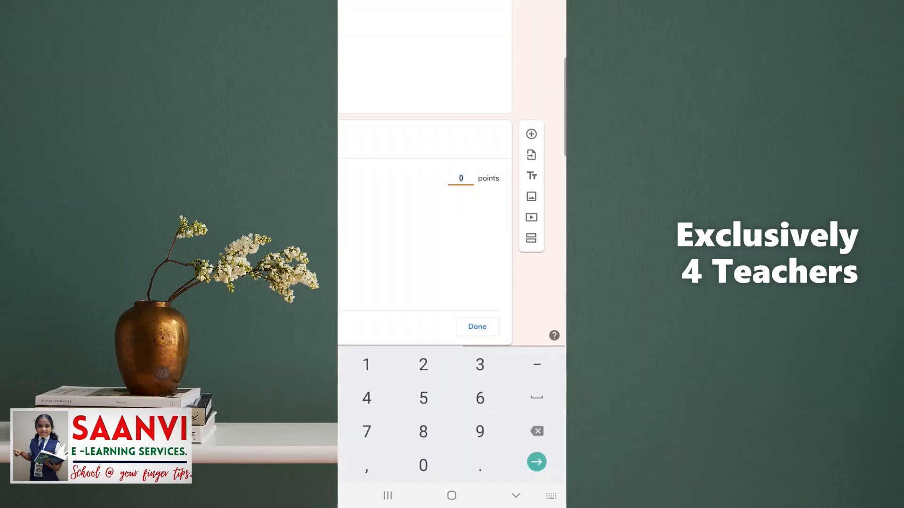
pyautogui.write('3')
pyautogui.click(478, 325)
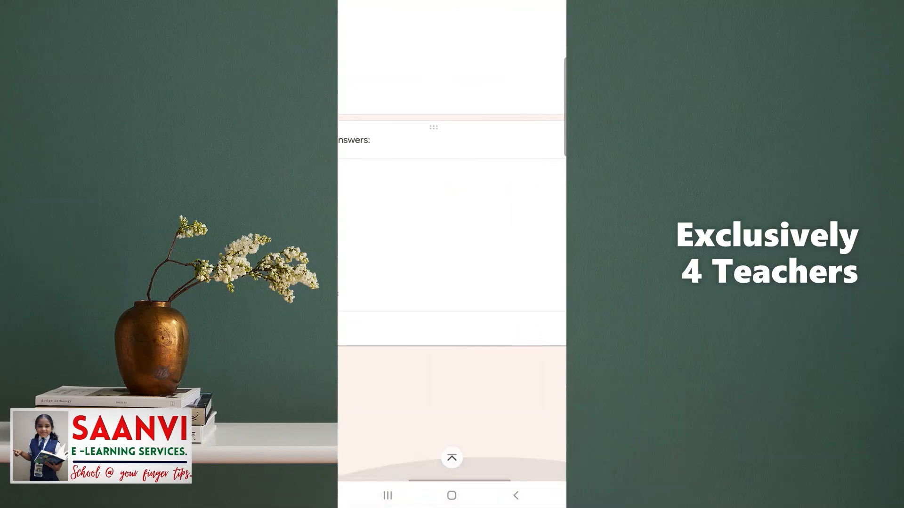
pyautogui.click(406, 227)
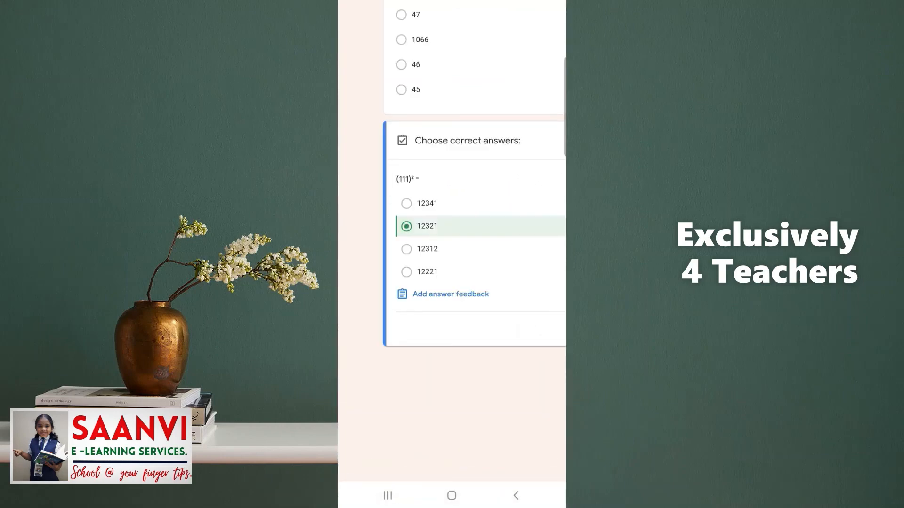
pyautogui.hscroll(3, 452, 254)
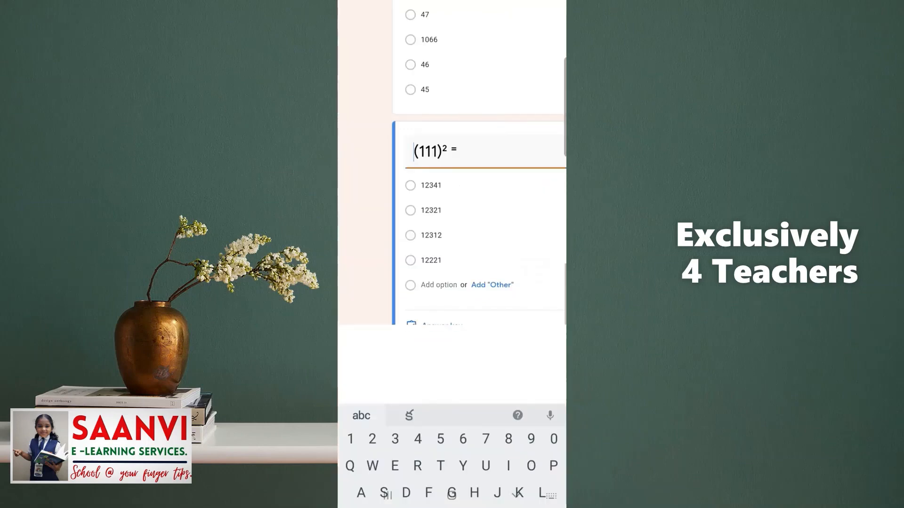
# Make the (111)² question required.
pyautogui.hscroll(4, 451, 226)
pyautogui.click(463, 275)
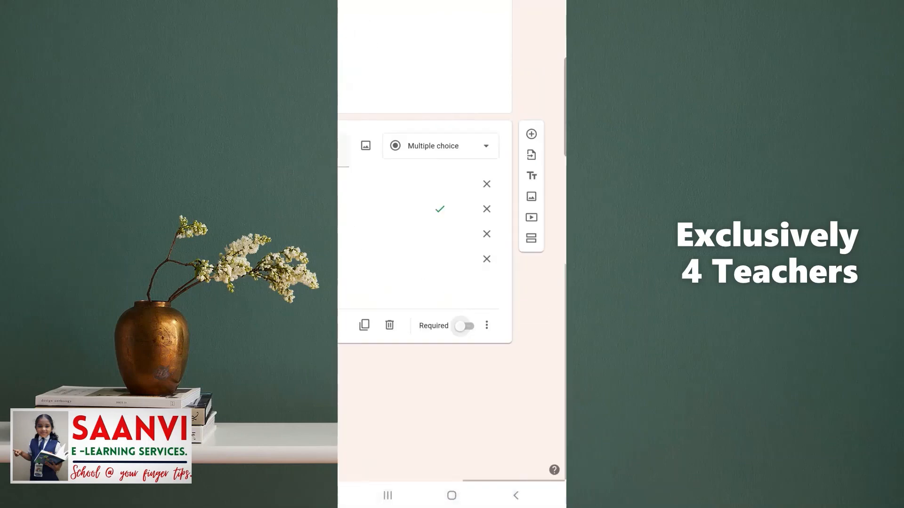
pyautogui.click(464, 326)
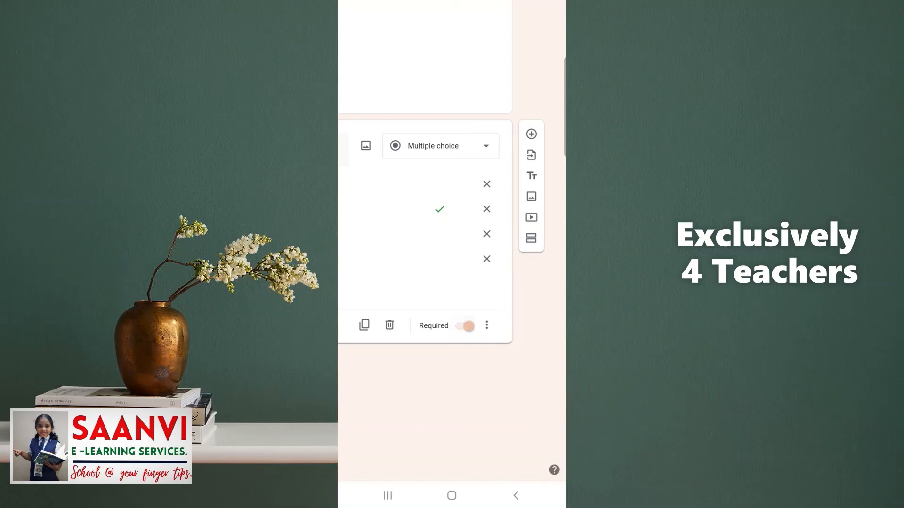
# Add another question and enter "³√4913" as its text using MathKeyboard, without brackets.
pyautogui.click(531, 134)
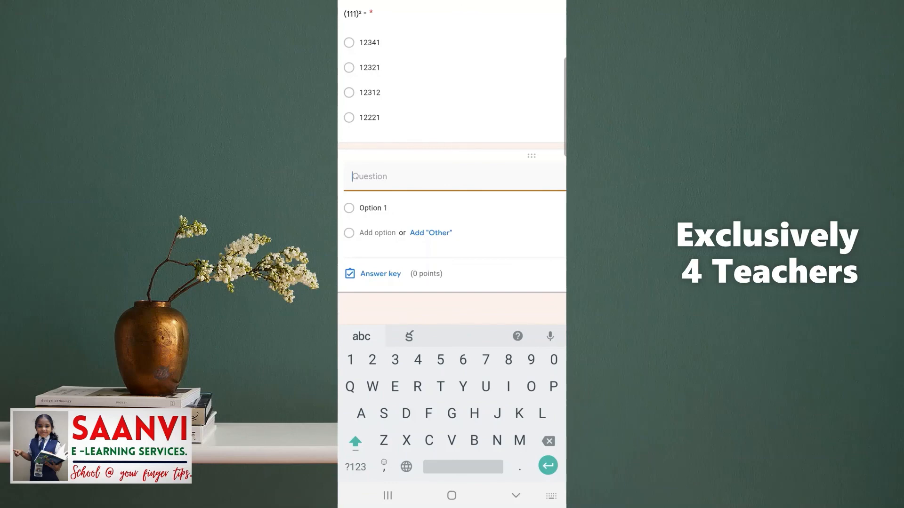
pyautogui.click(551, 496)
pyautogui.click(406, 319)
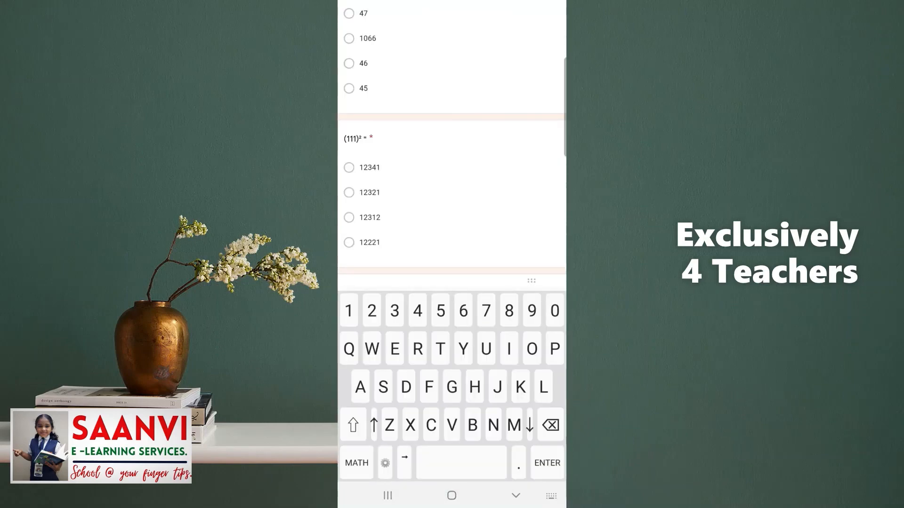
pyautogui.click(356, 463)
pyautogui.write('³√')
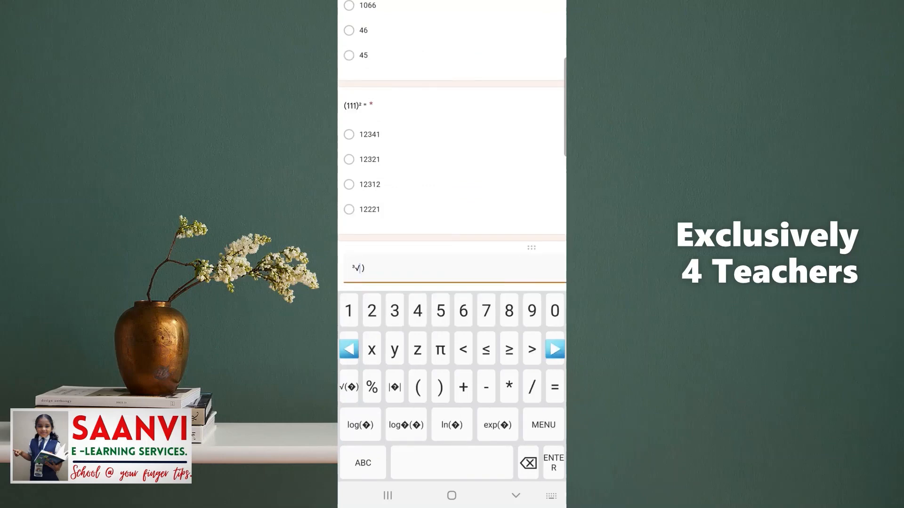
pyautogui.write('4913')
pyautogui.press('Return')
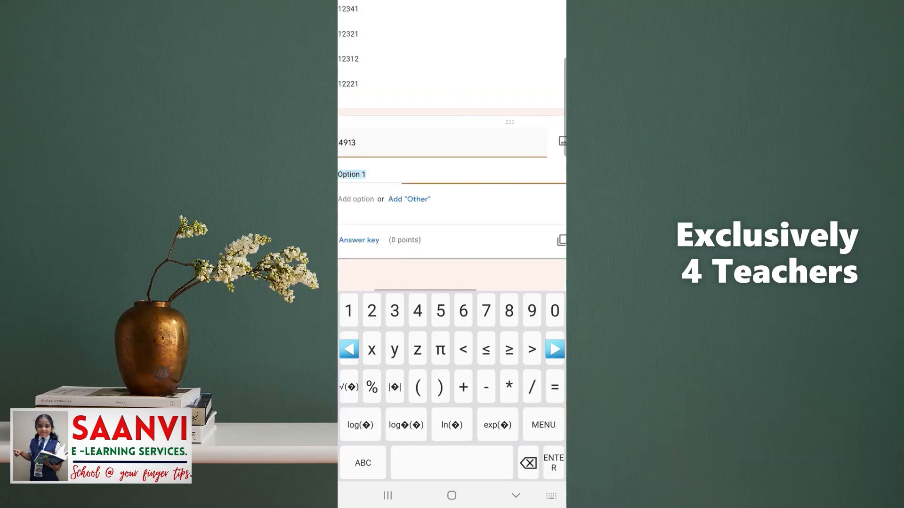
# Enter the answer options 17, 15, 16 and 18 for the ³√4913 question.
pyautogui.write('17')
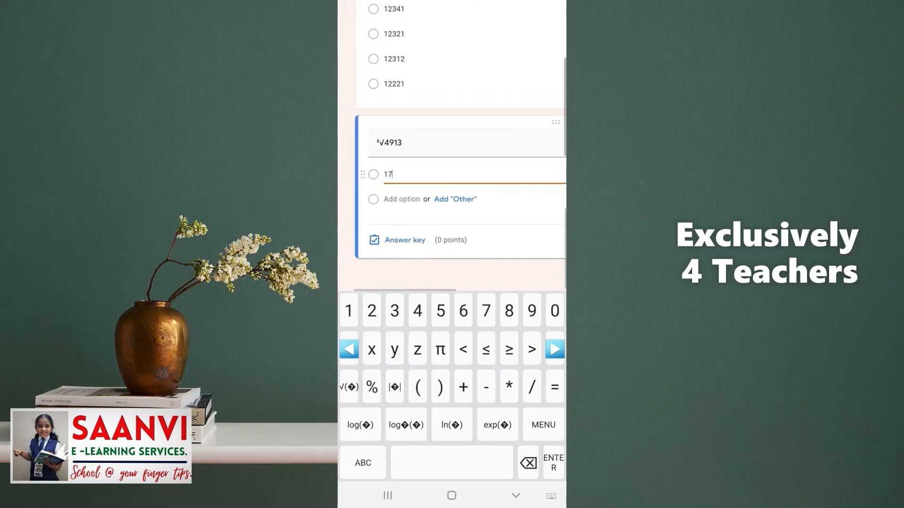
pyautogui.press('Return')
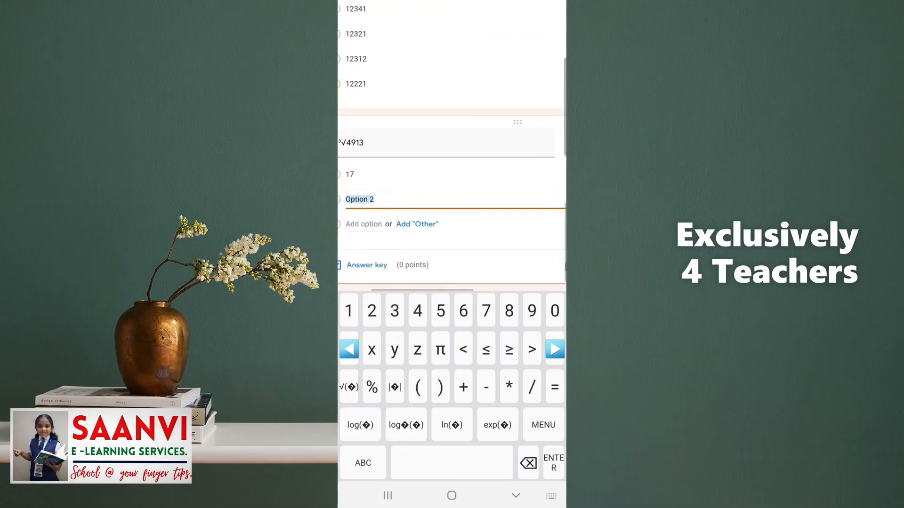
pyautogui.write('15')
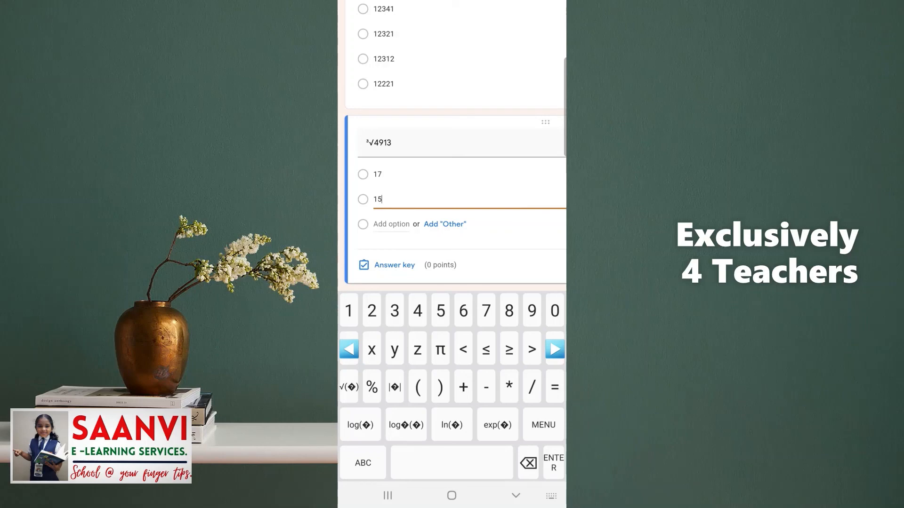
pyautogui.press('Return')
pyautogui.write('16')
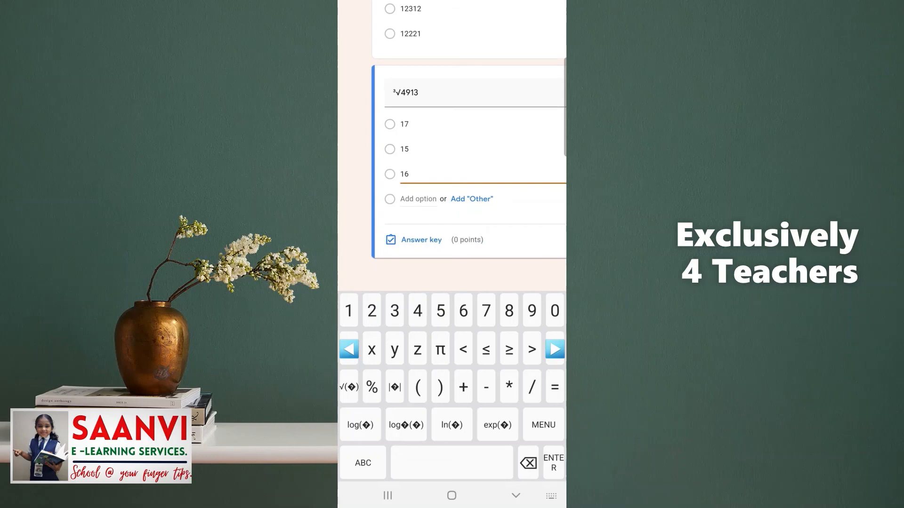
pyautogui.press('Return')
pyautogui.write('18')
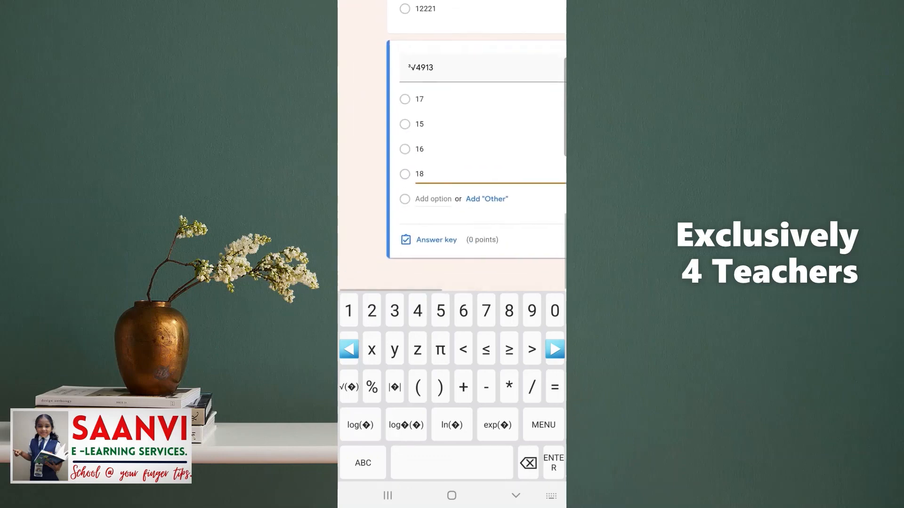
# Set the ³√4913 question's answer key to 17 with 3 points, switching the input method to English & Indic Languages.
pyautogui.click(436, 240)
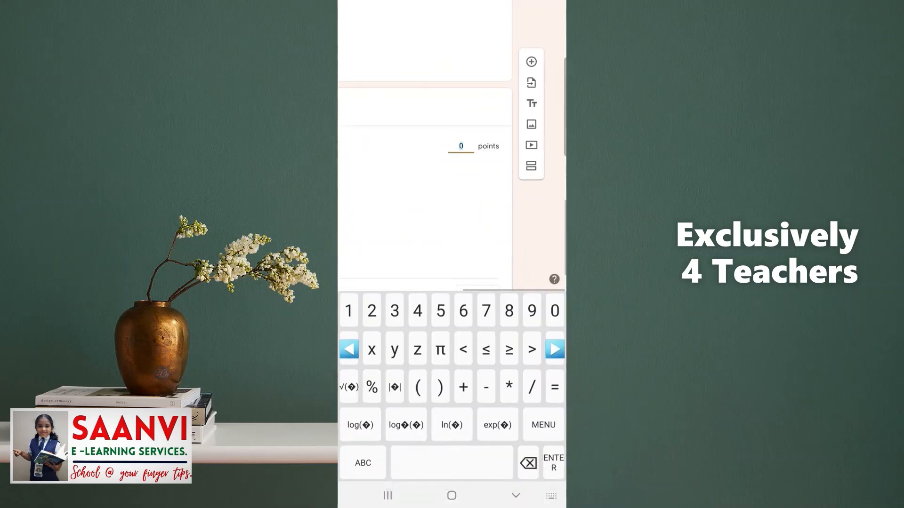
pyautogui.click(551, 496)
pyautogui.click(432, 235)
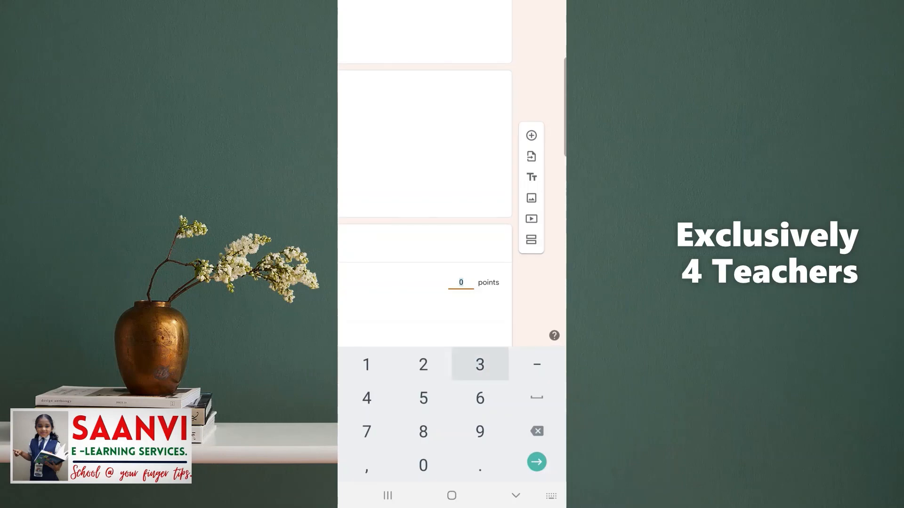
pyautogui.write('3')
pyautogui.click(537, 463)
pyautogui.hscroll(-3, 452, 282)
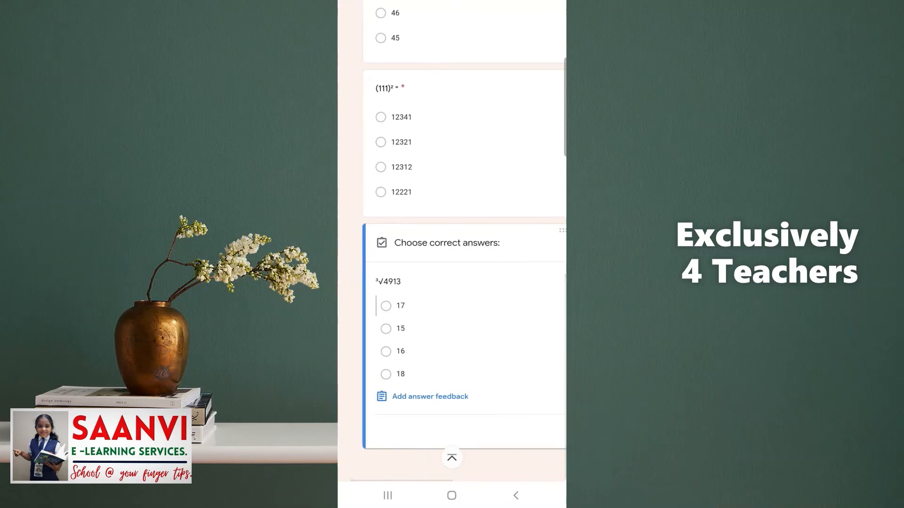
pyautogui.click(386, 306)
pyautogui.hscroll(3, 452, 282)
pyautogui.scroll(3, 452, 282)
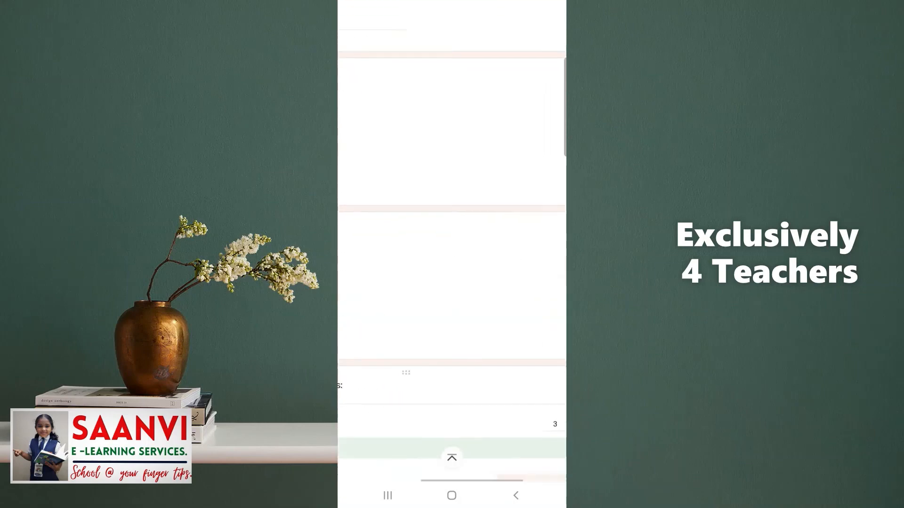
pyautogui.scroll(-1, 452, 282)
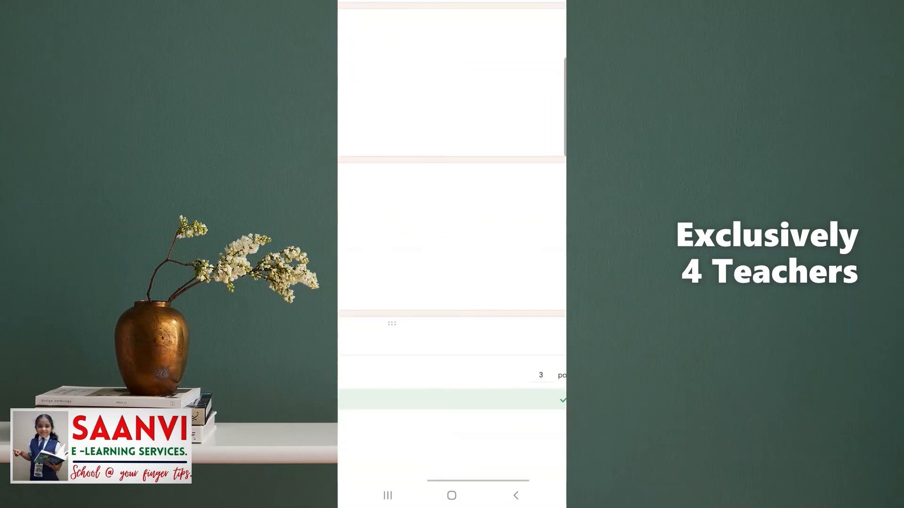
pyautogui.scroll(-2, 452, 283)
pyautogui.hscroll(2, 452, 283)
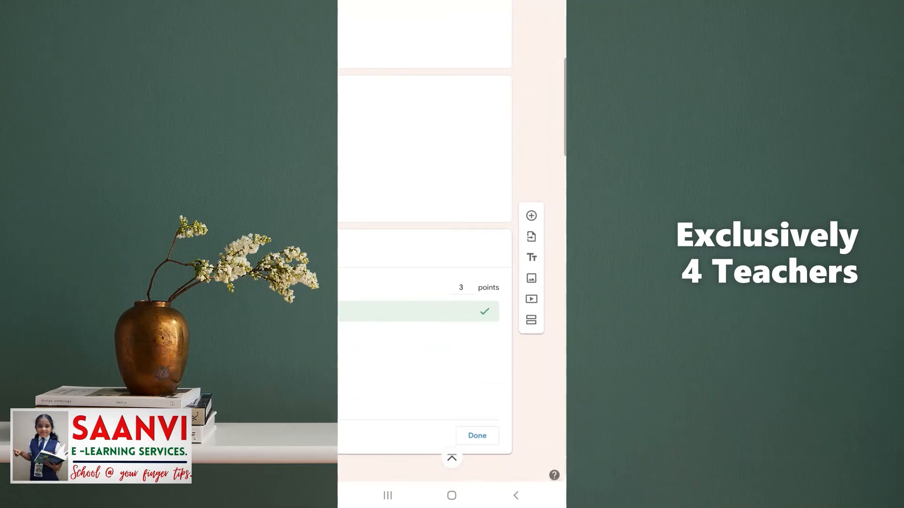
pyautogui.click(479, 435)
# Make the ³√4913 question required.
pyautogui.scroll(-2, 452, 235)
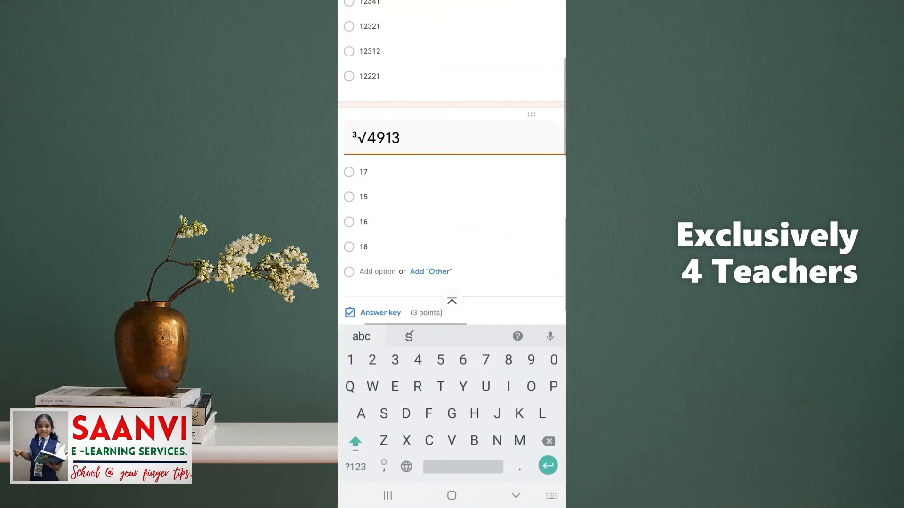
pyautogui.hscroll(1, 452, 236)
pyautogui.hscroll(3, 451, 212)
pyautogui.click(476, 277)
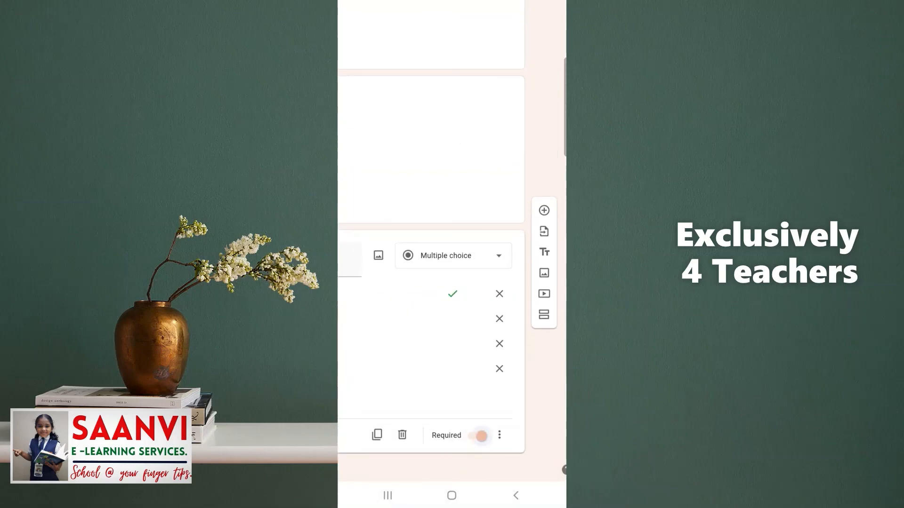
pyautogui.hscroll(-1, 452, 282)
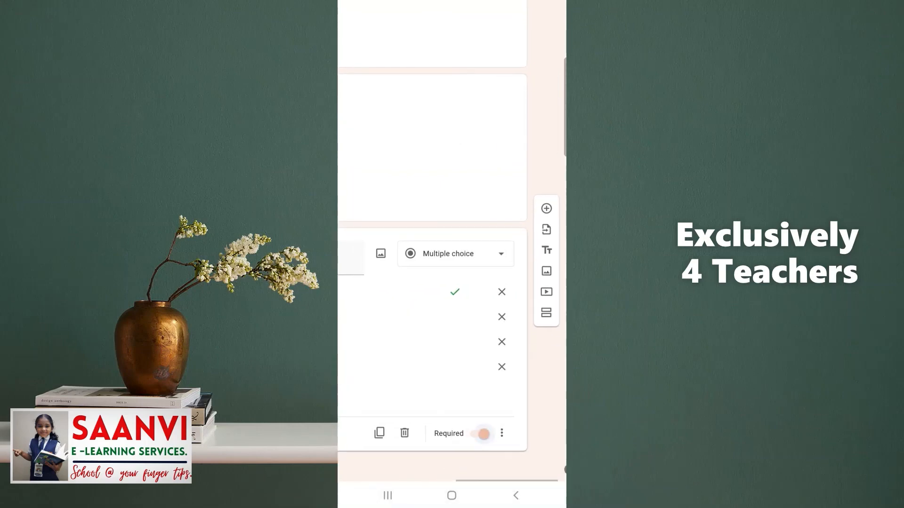
pyautogui.hscroll(-2, 452, 282)
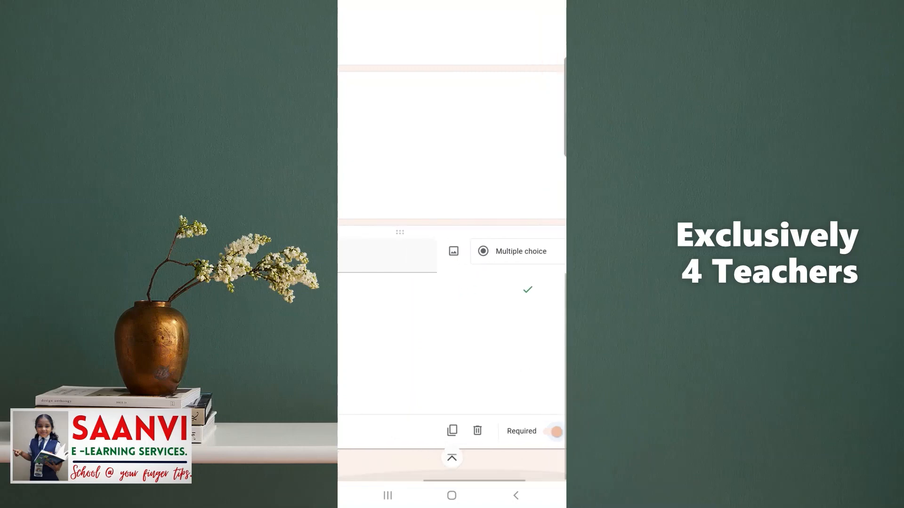
# Duplicate the ³√4913 question and switch the input method to MathKeyboard.
pyautogui.click(453, 431)
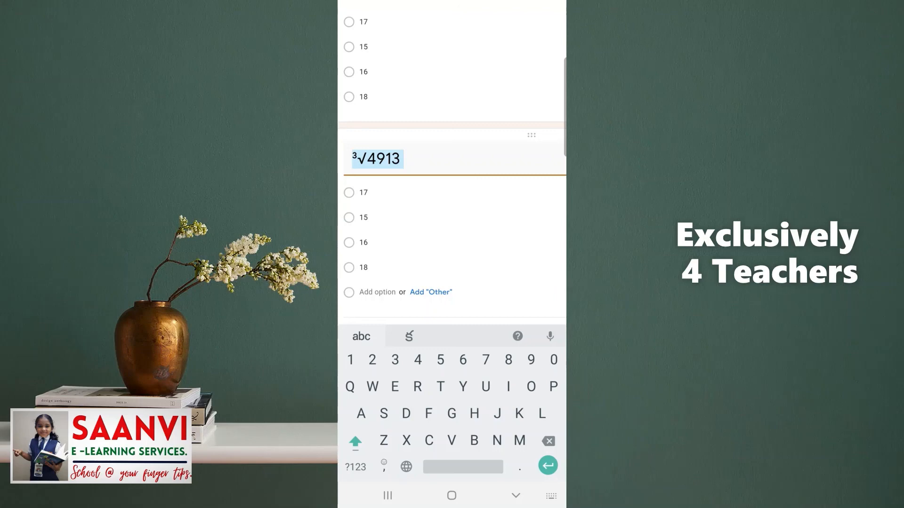
pyautogui.click(551, 496)
pyautogui.click(407, 319)
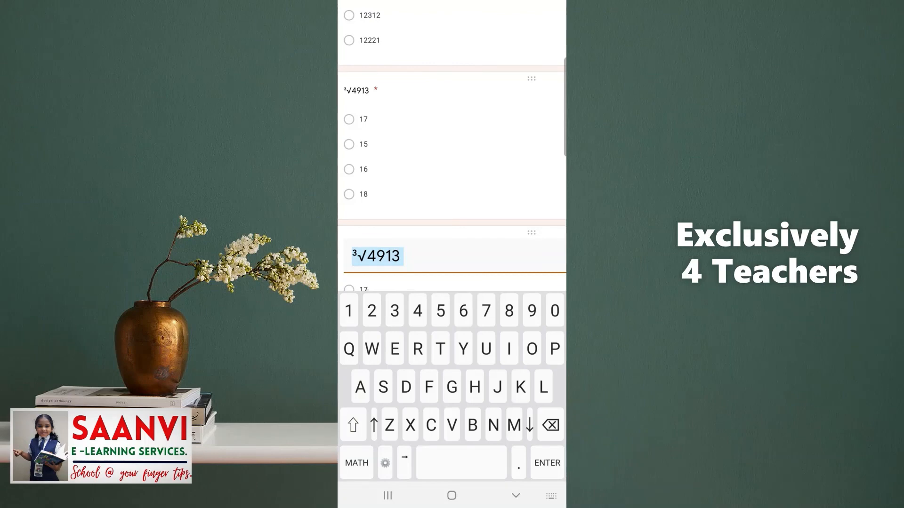
# Replace the duplicated question's text with "2X³", entering the exponent as a superscript.
pyautogui.write('2')
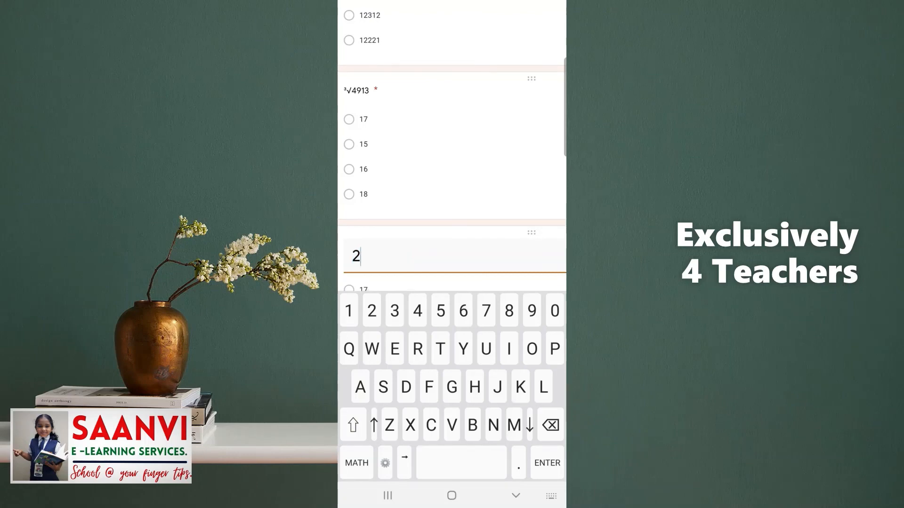
pyautogui.write('X')
pyautogui.click(356, 462)
pyautogui.click(543, 424)
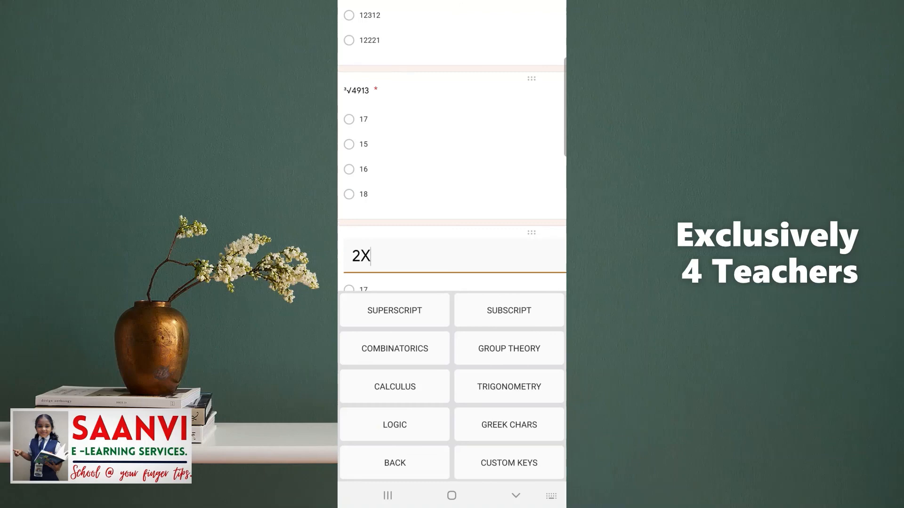
pyautogui.click(395, 310)
pyautogui.click(394, 346)
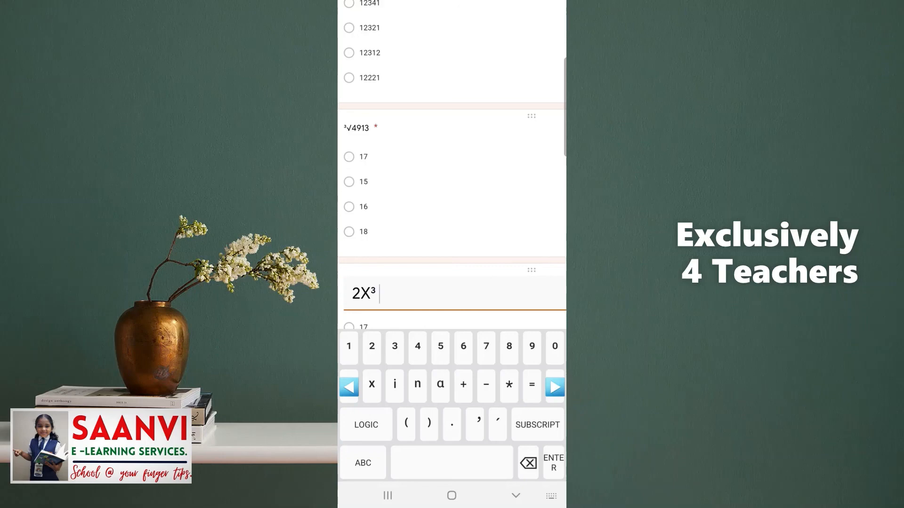
# Append "+7x²" to the question text, with the 2 as a superscript.
pyautogui.click(363, 463)
pyautogui.click(357, 462)
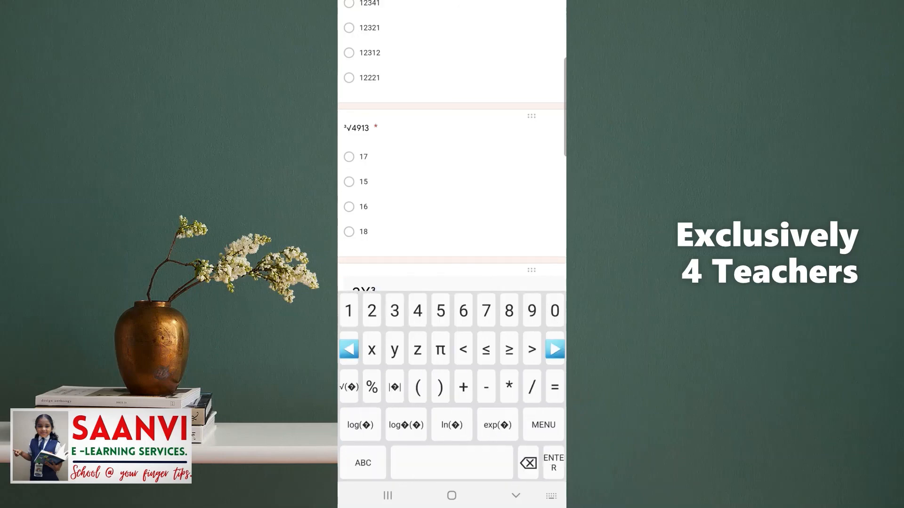
pyautogui.write('+')
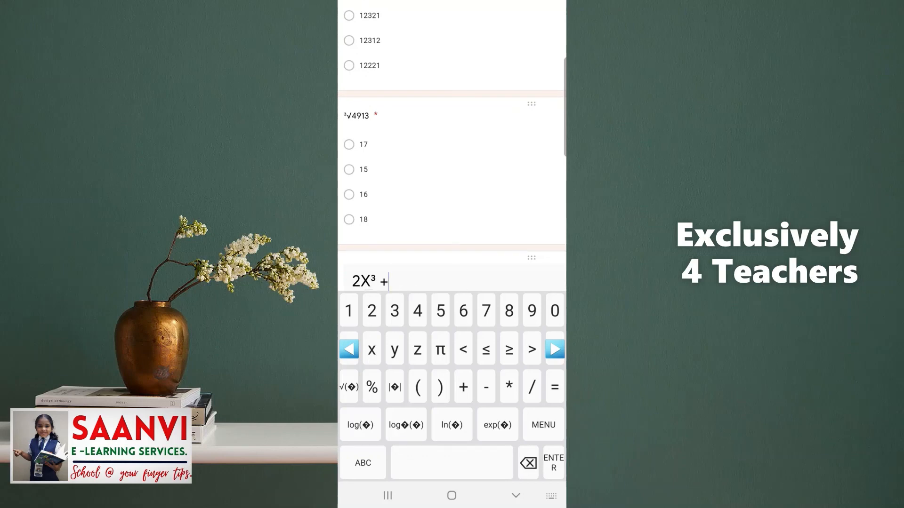
pyautogui.write('7')
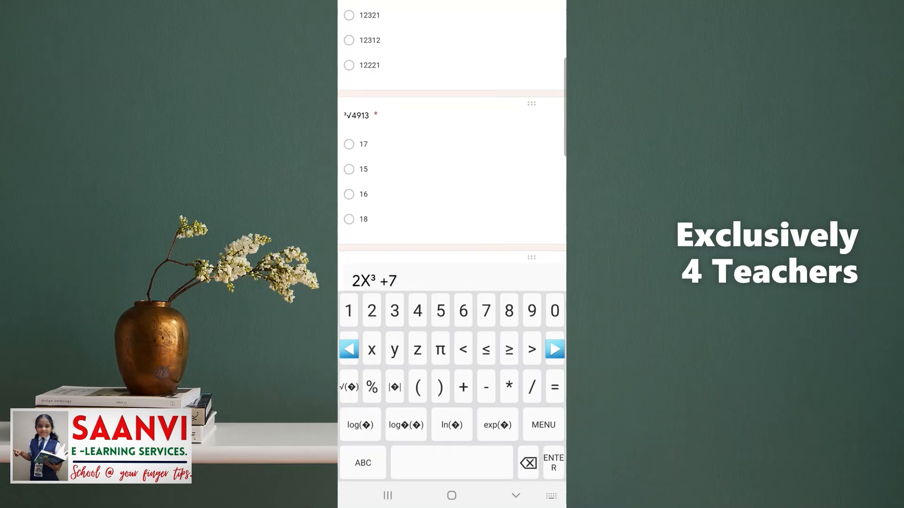
pyautogui.click(363, 463)
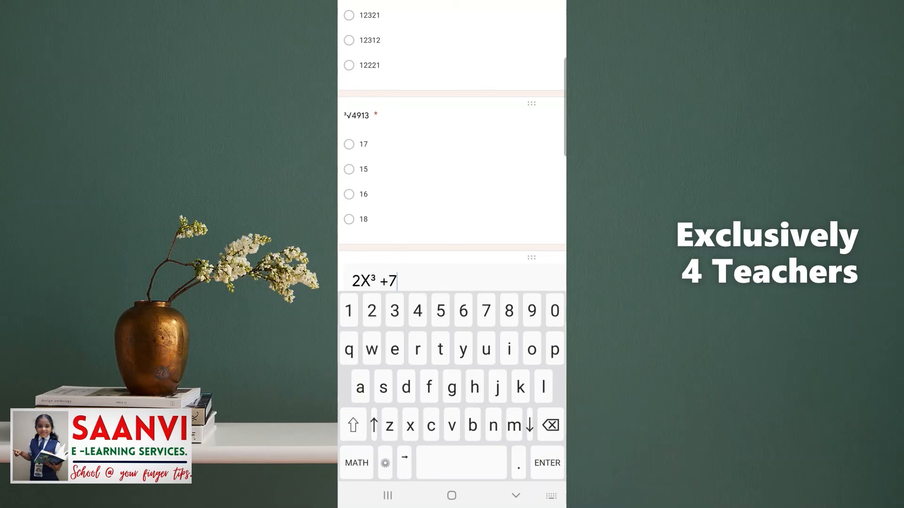
pyautogui.write('x')
pyautogui.click(356, 463)
pyautogui.click(363, 462)
pyautogui.click(357, 462)
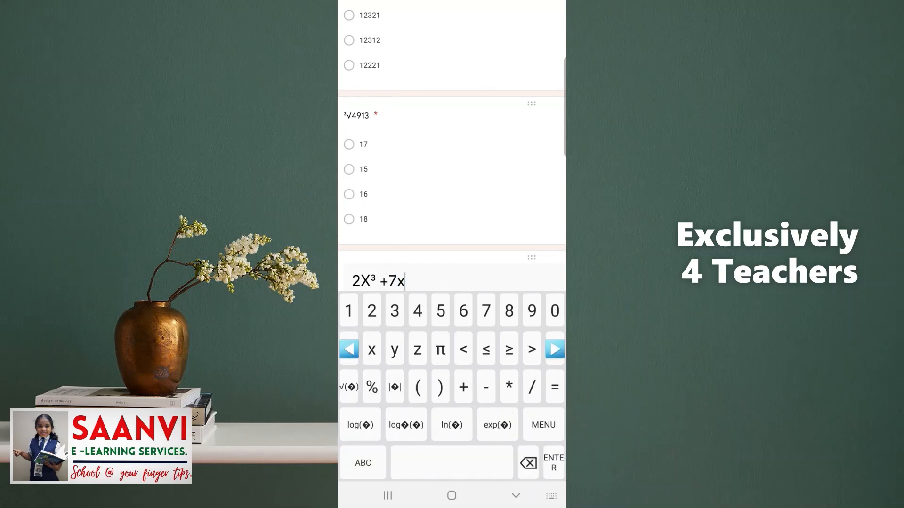
pyautogui.click(543, 424)
pyautogui.click(394, 310)
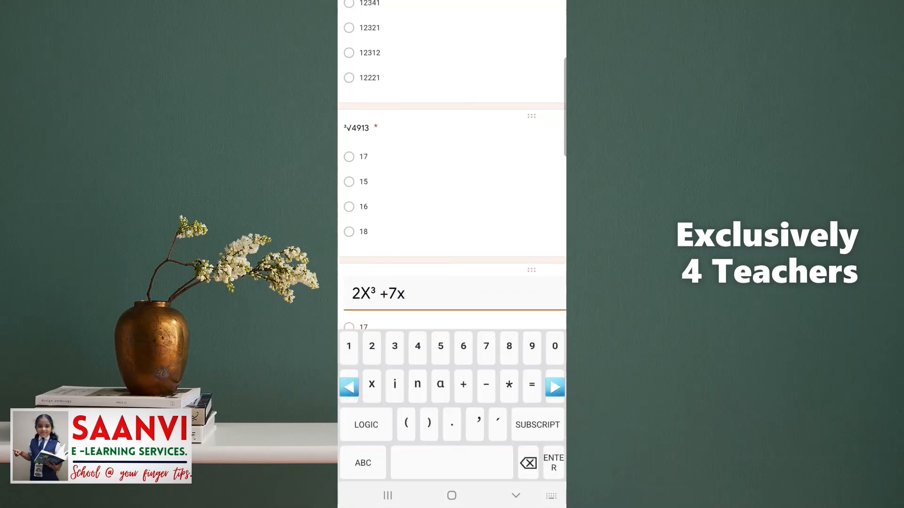
pyautogui.write('²')
# Complete the question text by appending "-8 is".
pyautogui.click(363, 462)
pyautogui.click(356, 463)
pyautogui.write('-8')
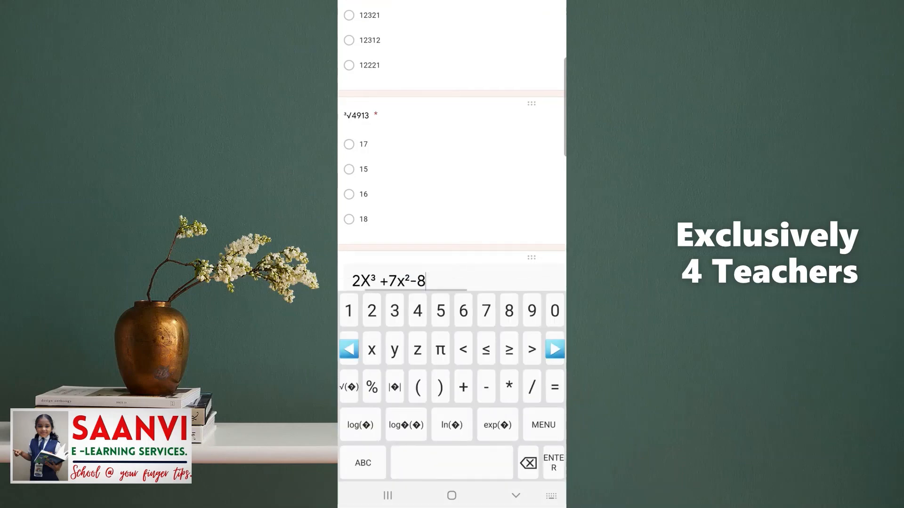
pyautogui.scroll(-2, 452, 188)
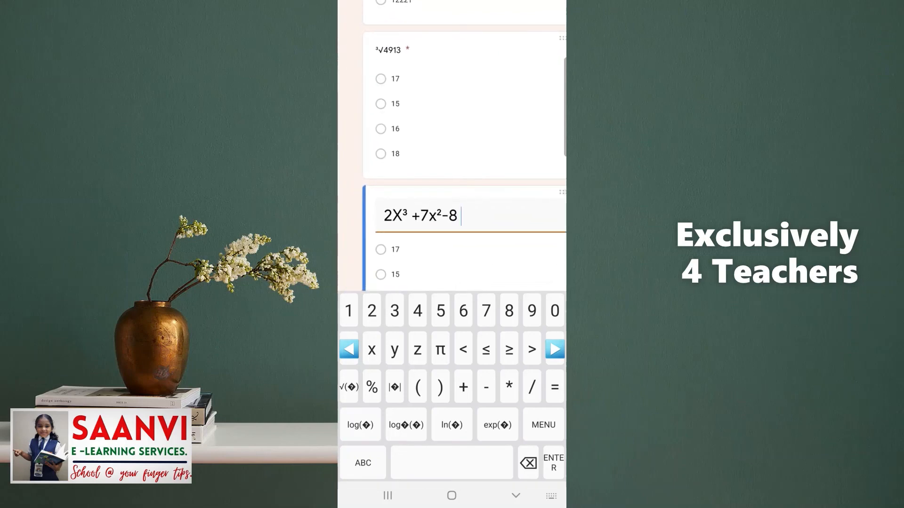
pyautogui.click(363, 463)
pyautogui.write('is')
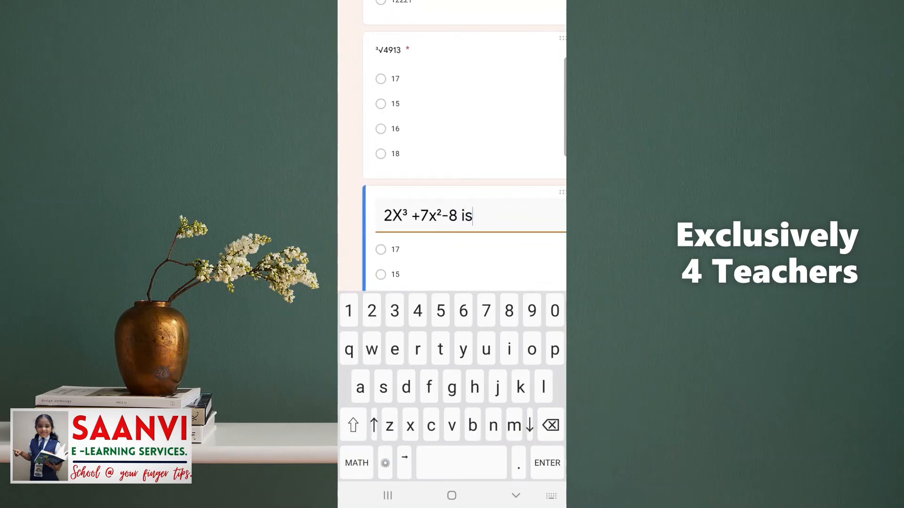
# Replace the four copied answer options with monomial, binomial, TRINOMIAL and MULTINIMIAL.
pyautogui.click(395, 250)
pyautogui.write('monomial')
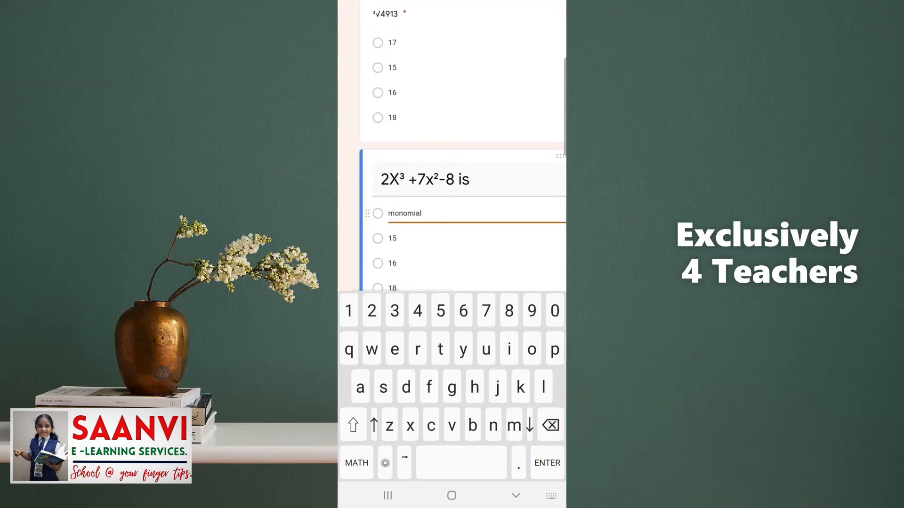
pyautogui.click(395, 239)
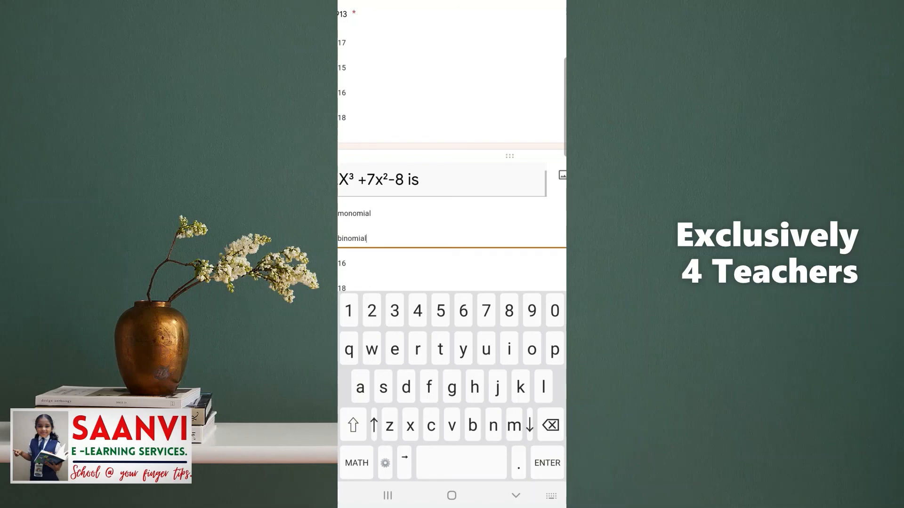
pyautogui.click(516, 496)
pyautogui.hscroll(-2, 452, 254)
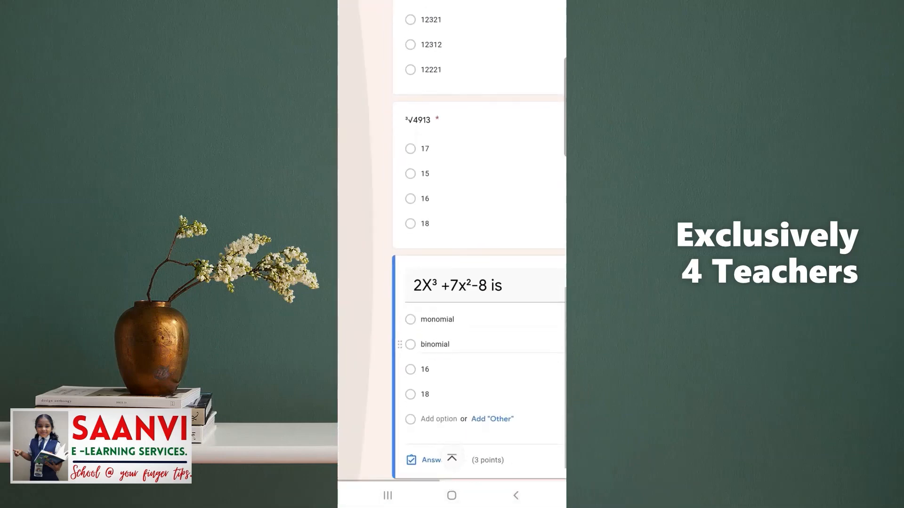
pyautogui.click(417, 370)
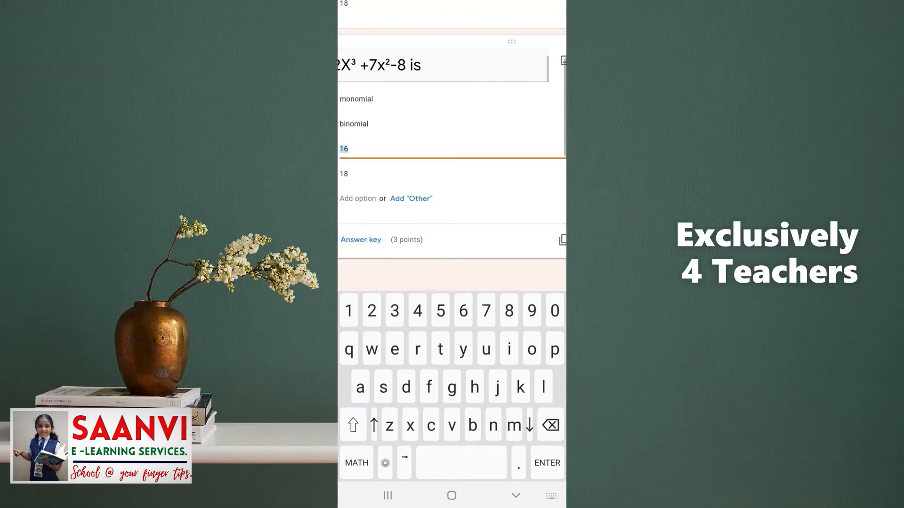
pyautogui.press('capslock')
pyautogui.write('TR')
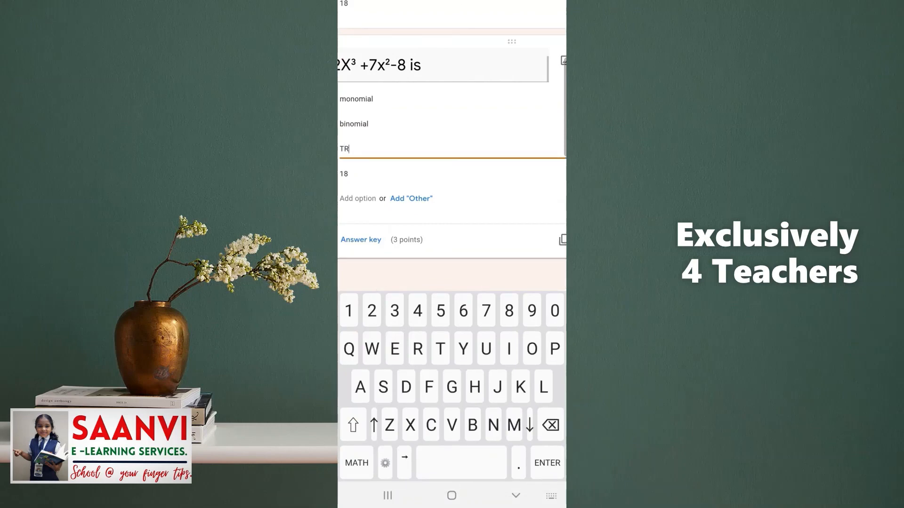
pyautogui.write('INOMIAL')
pyautogui.press('Return')
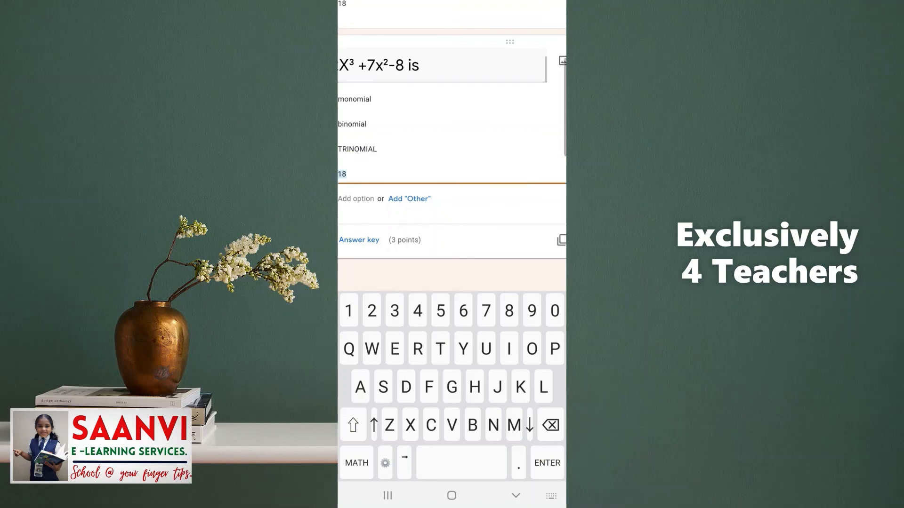
pyautogui.write('MULTINIMIAL')
# Switch the phone's input method from the math keyboard back to the regular text keyboard.
pyautogui.click(551, 496)
pyautogui.click(410, 263)
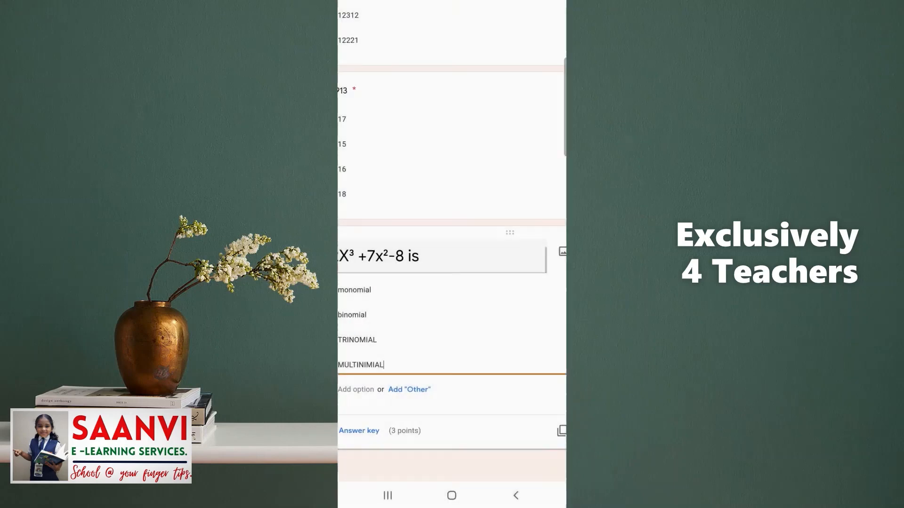
pyautogui.scroll(-1, 452, 162)
pyautogui.scroll(-2, 452, 162)
pyautogui.hscroll(-1, 452, 162)
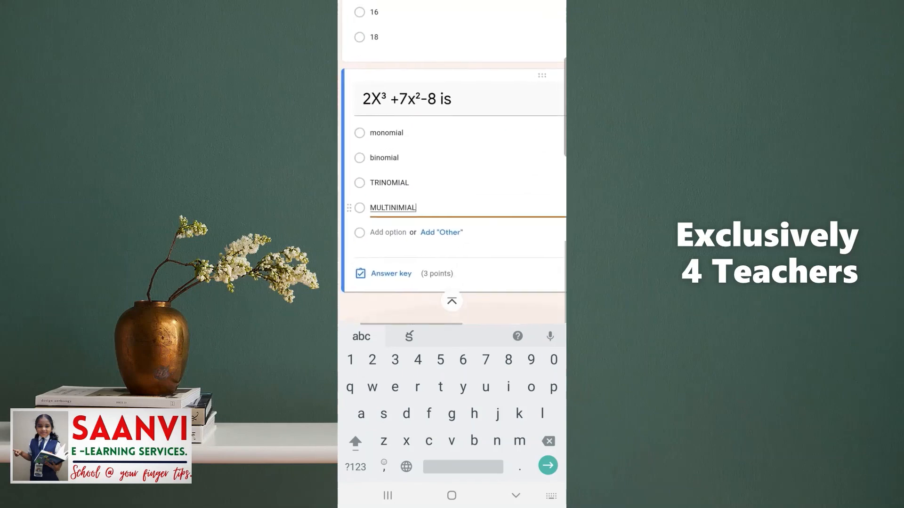
# Make TRINOMIAL the only correct answer in the answer key of the "2X³ +7x²-8 is" question, clearing monomial.
pyautogui.click(394, 272)
pyautogui.hscroll(5, 451, 212)
pyautogui.click(461, 308)
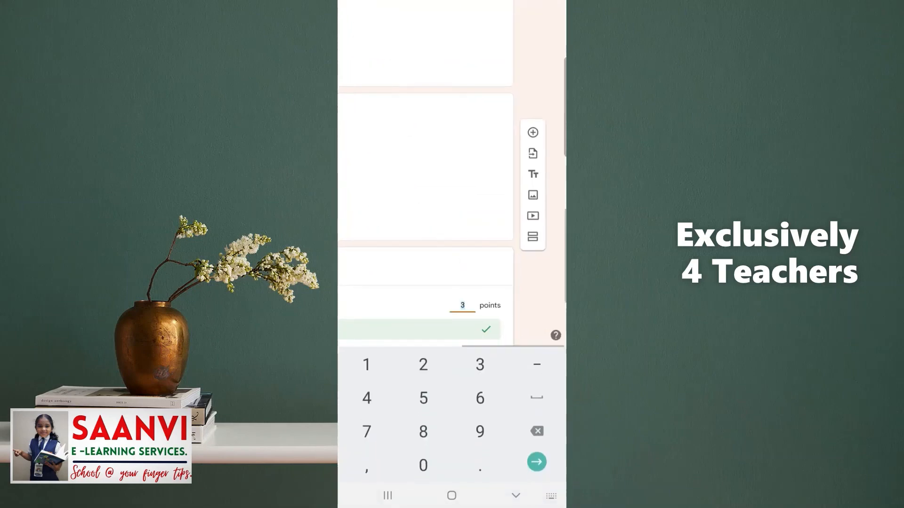
pyautogui.scroll(-3, 452, 212)
pyautogui.hscroll(-4, 452, 212)
pyautogui.hscroll(-2, 452, 212)
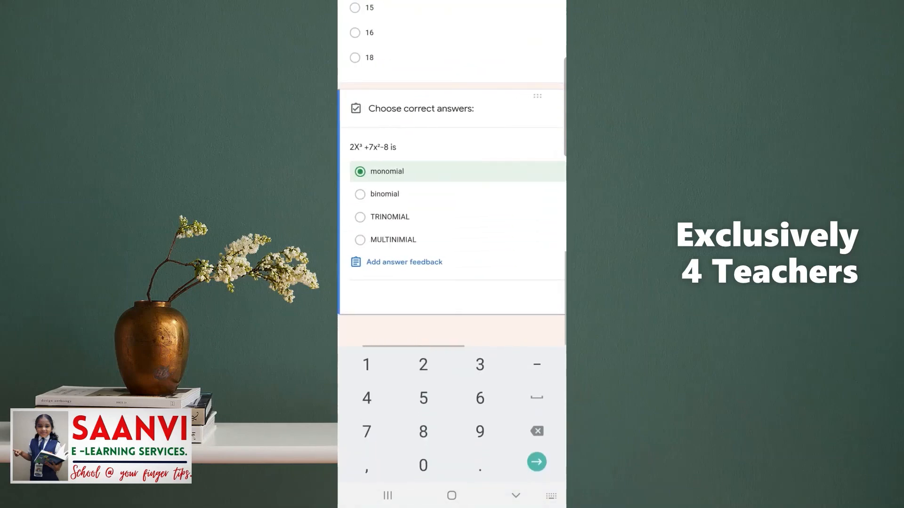
pyautogui.click(389, 217)
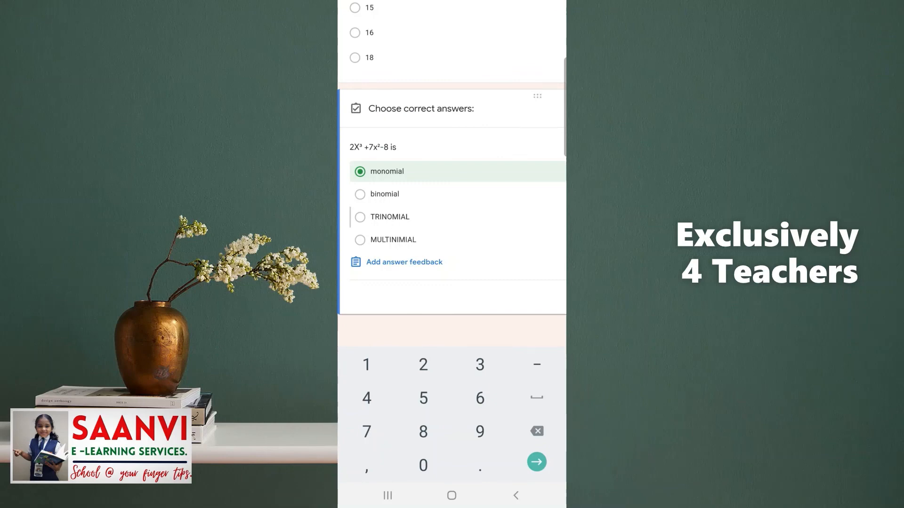
pyautogui.click(389, 352)
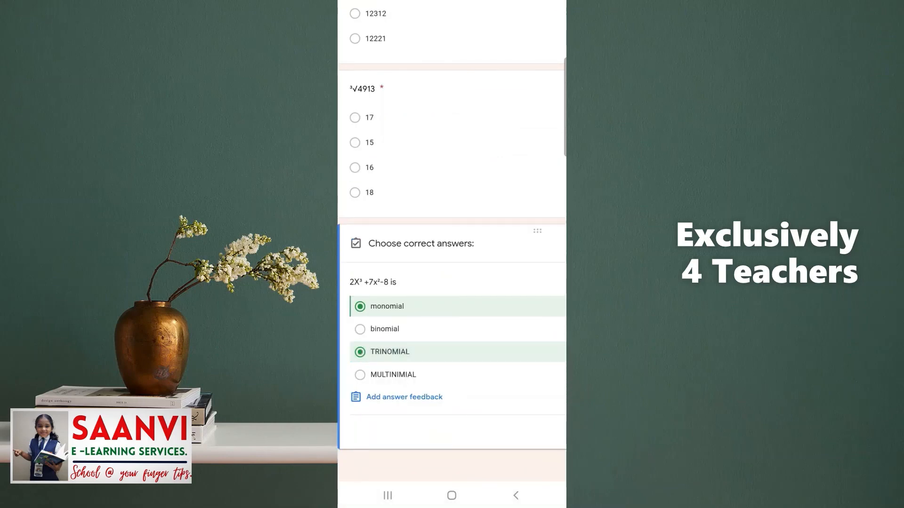
pyautogui.click(360, 306)
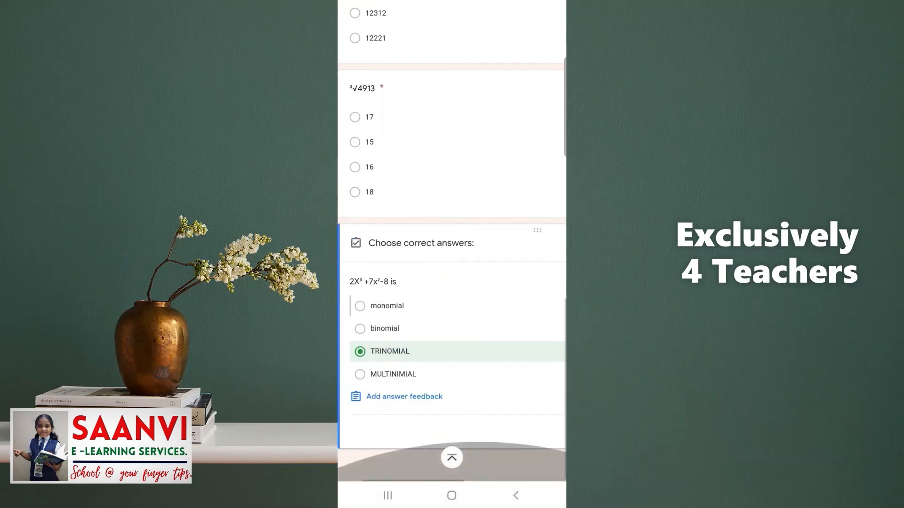
pyautogui.hscroll(3, 452, 236)
pyautogui.click(477, 431)
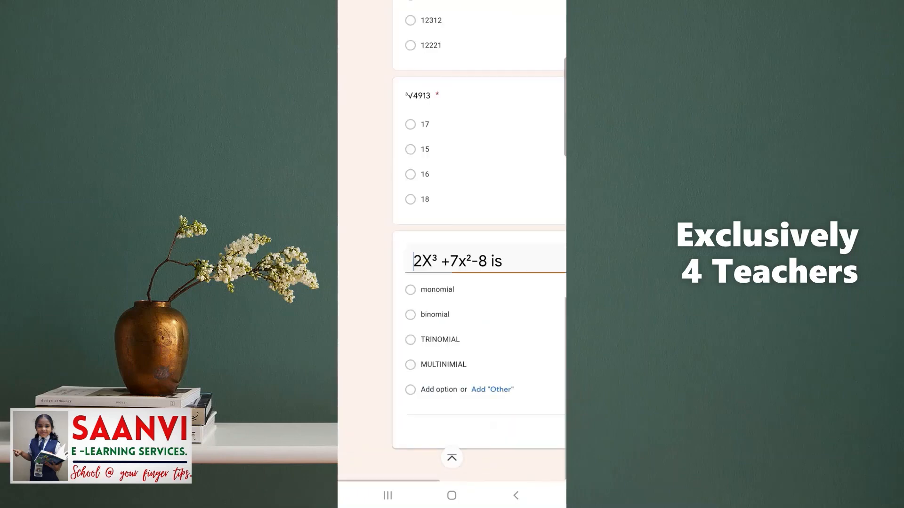
# Open the form's sending options and copy its link with the URL shortened.
pyautogui.scroll(-3, 452, 188)
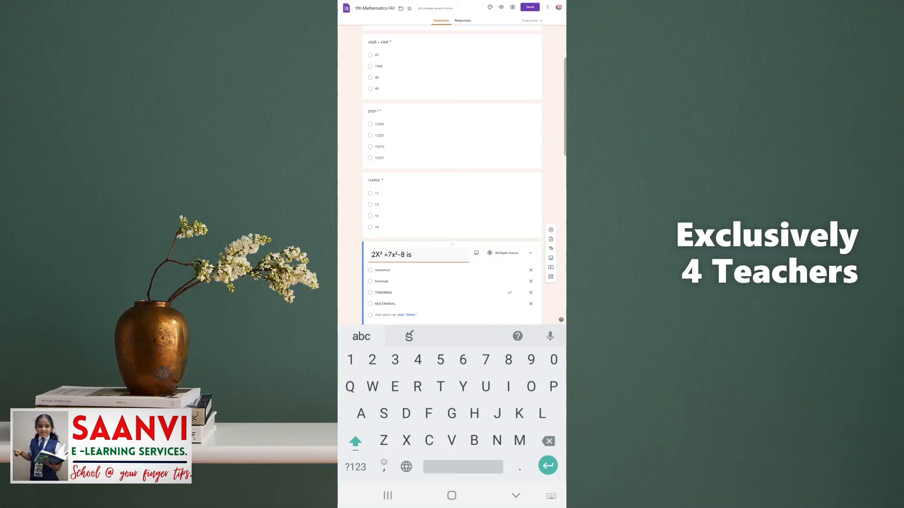
pyautogui.scroll(10, 452, 188)
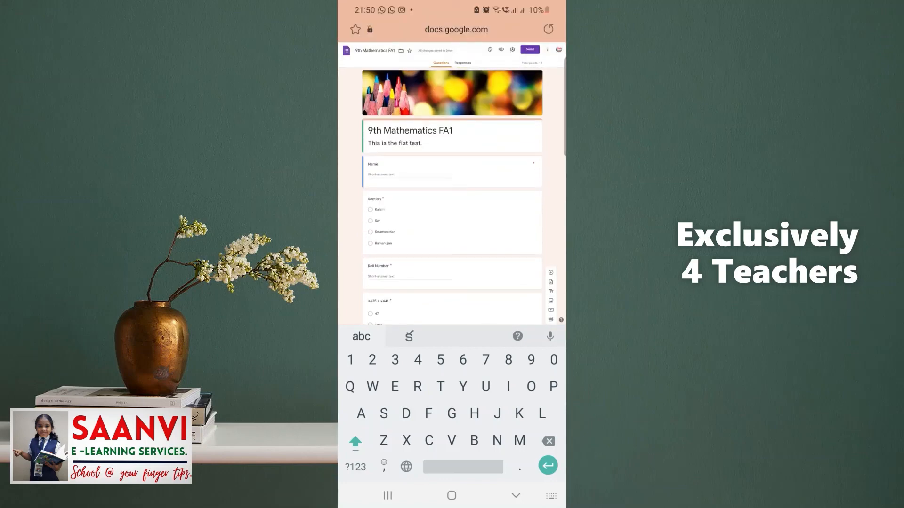
pyautogui.click(516, 495)
pyautogui.click(530, 49)
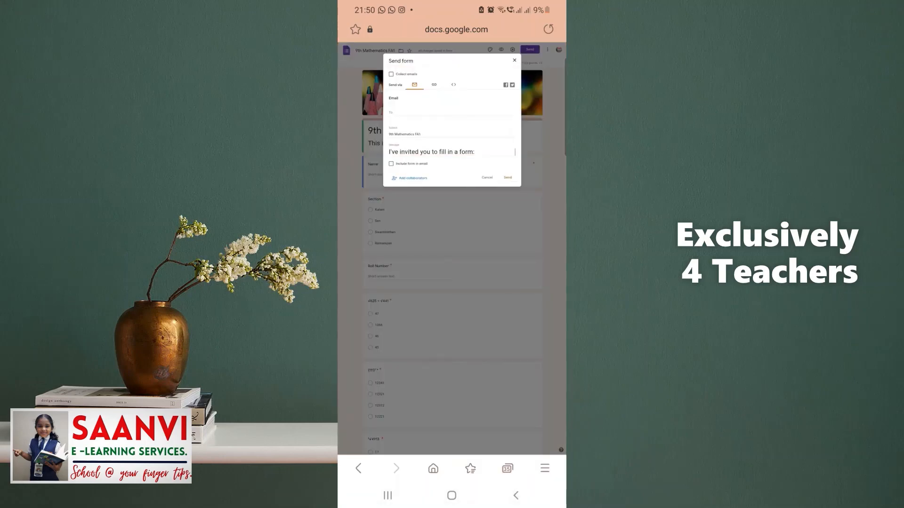
pyautogui.click(434, 84)
pyautogui.click(390, 114)
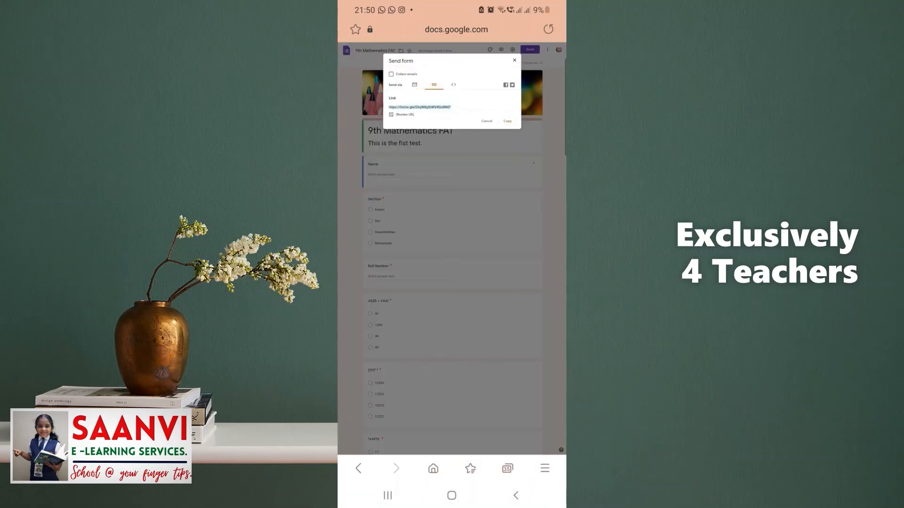
pyautogui.click(508, 121)
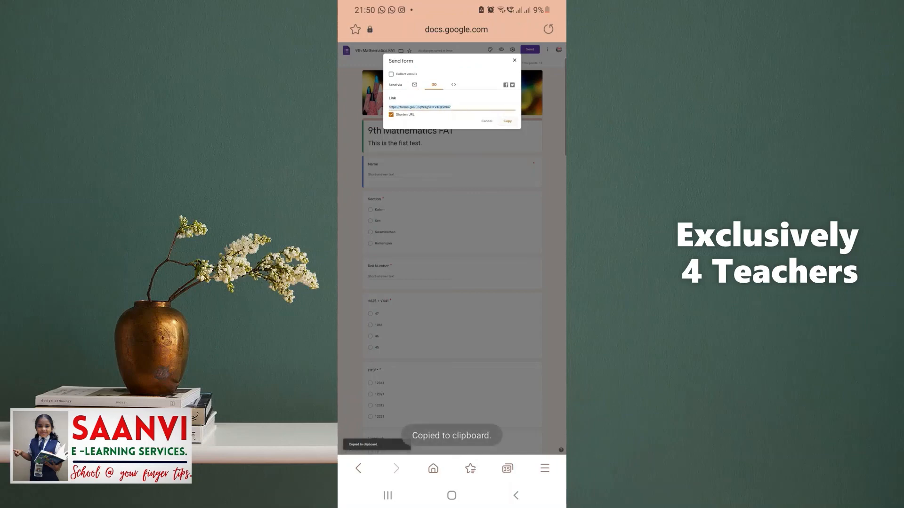